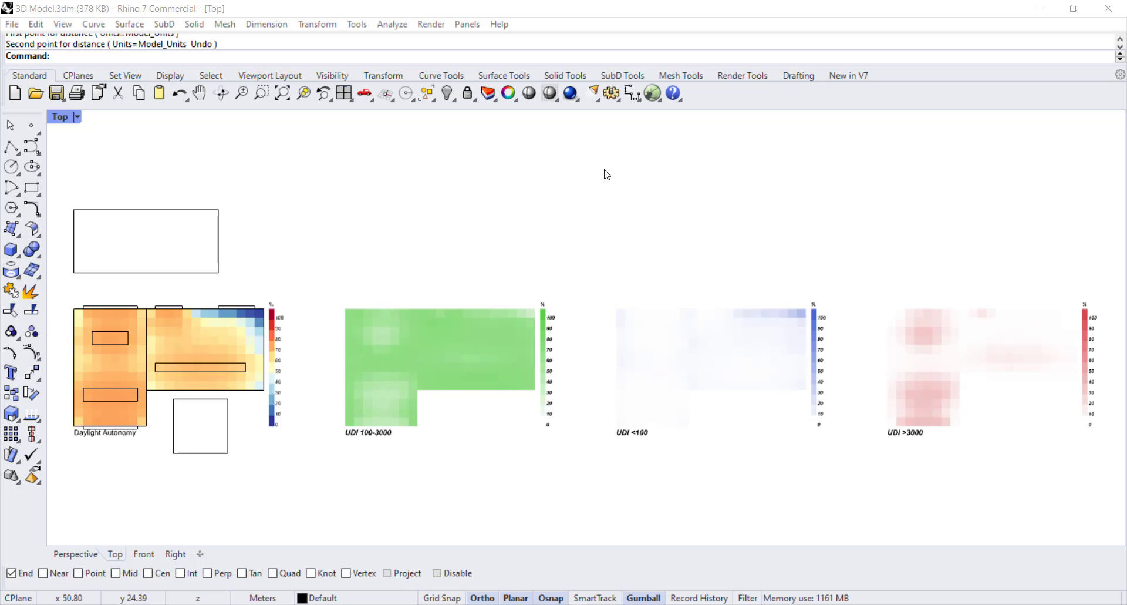
Step: Switch to the Grasshopper definition and place an HB Annual Results to Data component above the Set Recipe group
left_click(651, 94)
left_click(1074, 11)
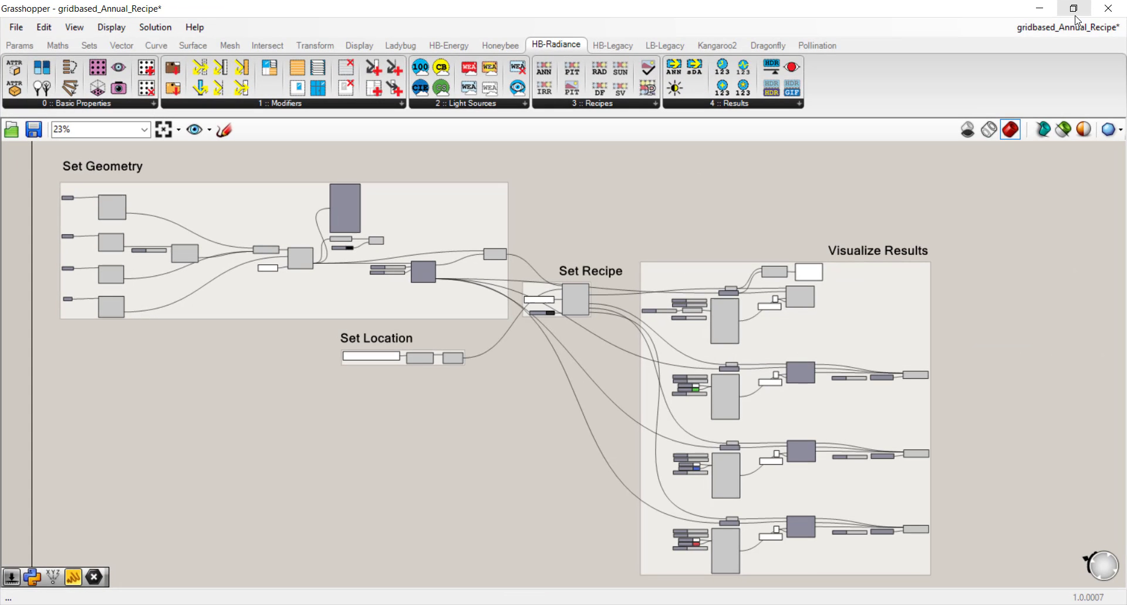
right_click_drag(580, 296, 464, 301)
scroll(463, 301, "up", 3)
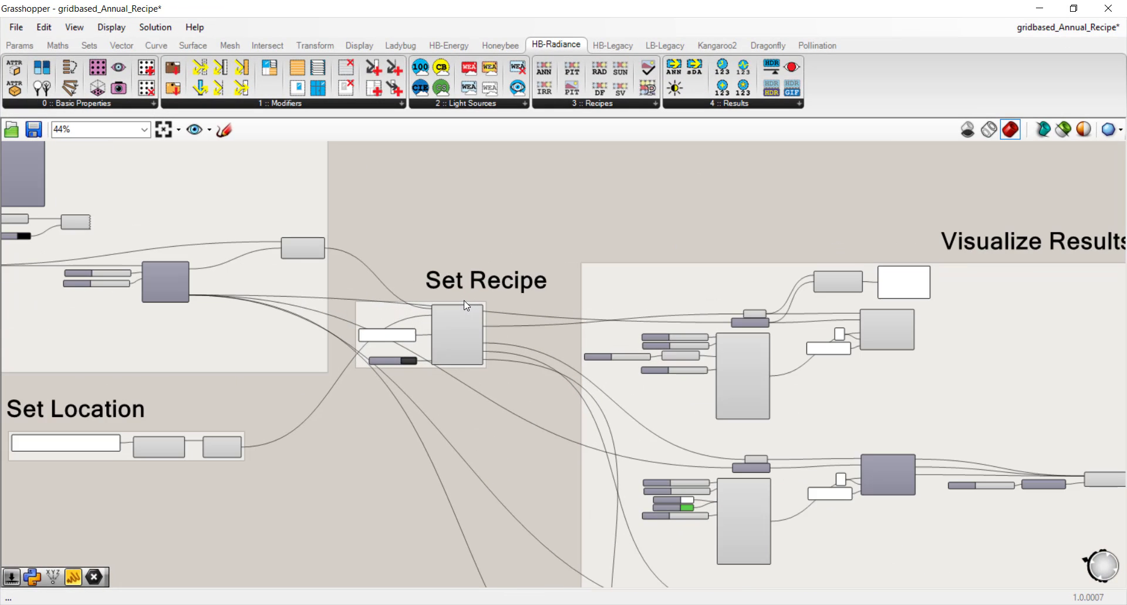
scroll(464, 301, "up", 4)
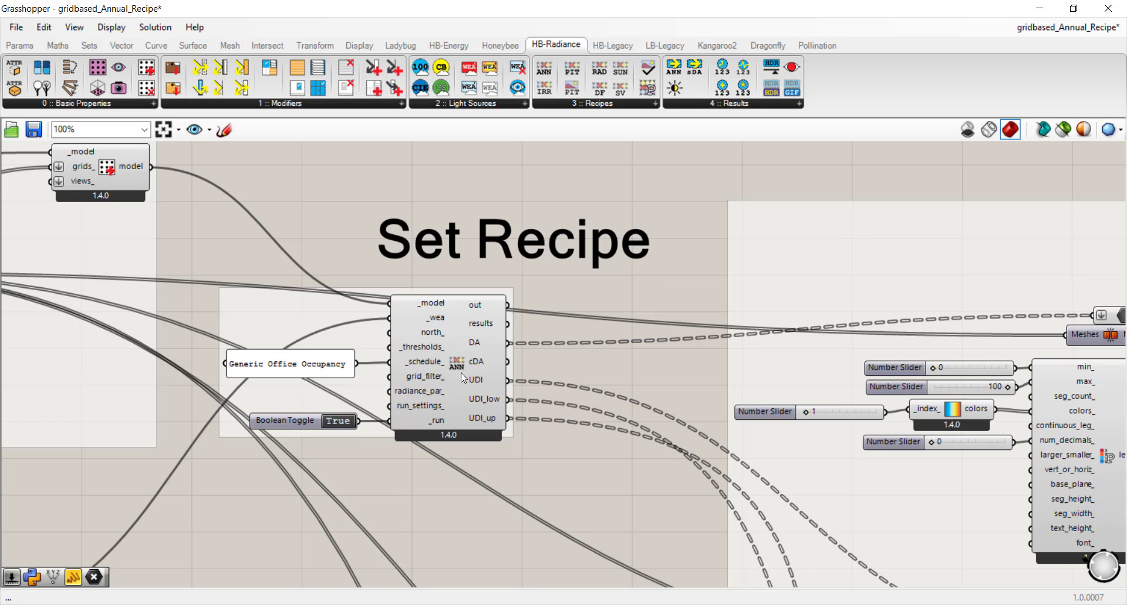
right_click_drag(692, 177, 645, 217)
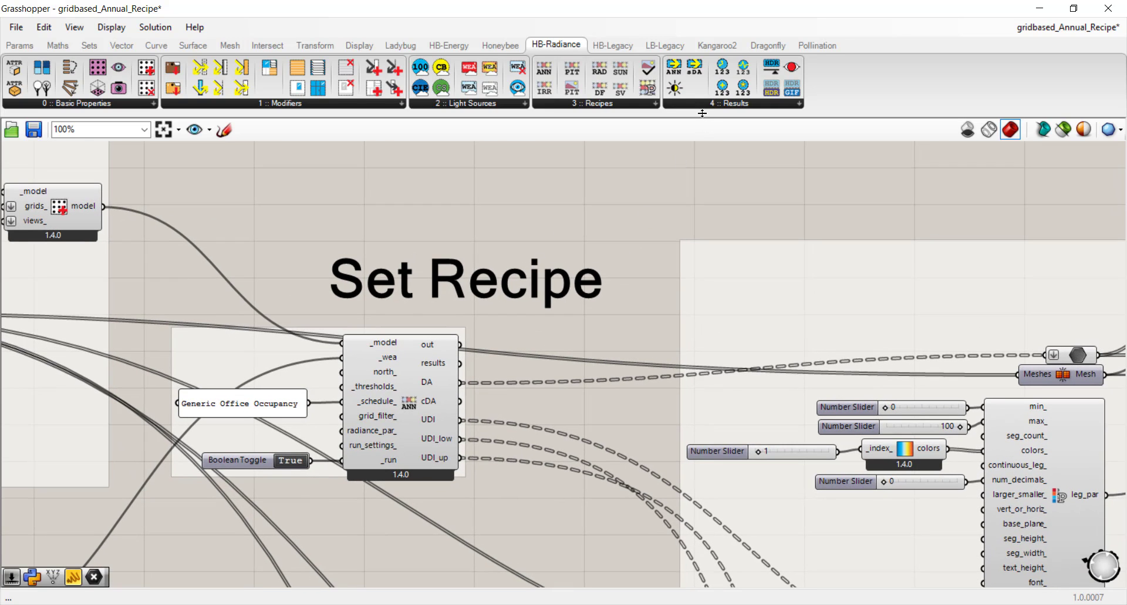
left_click(725, 103)
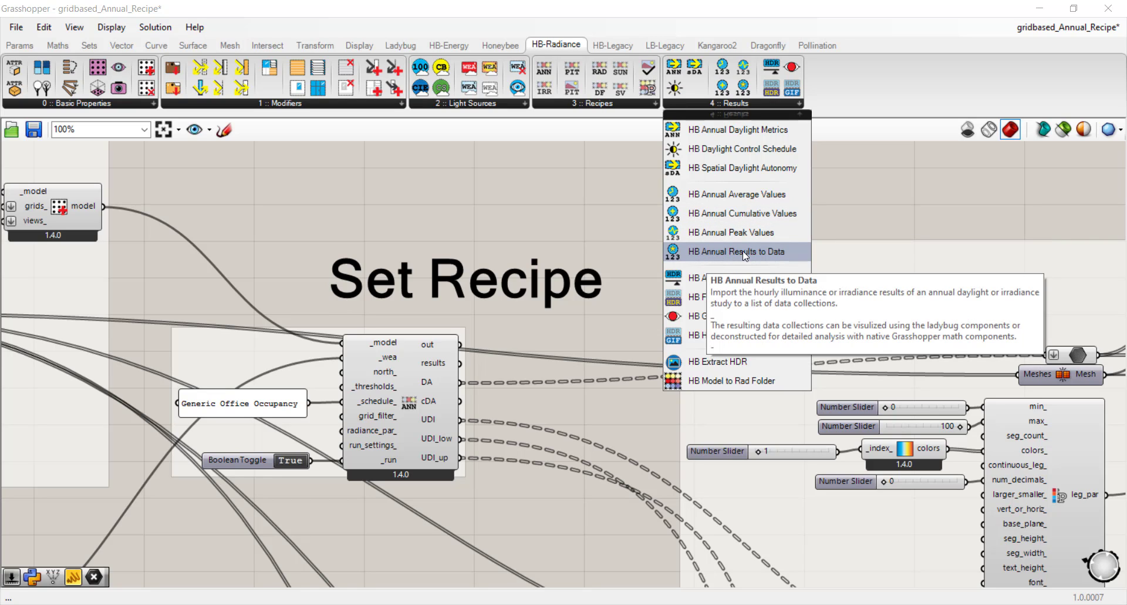
left_click(742, 251)
left_click(805, 155)
right_click_drag(841, 186, 778, 249)
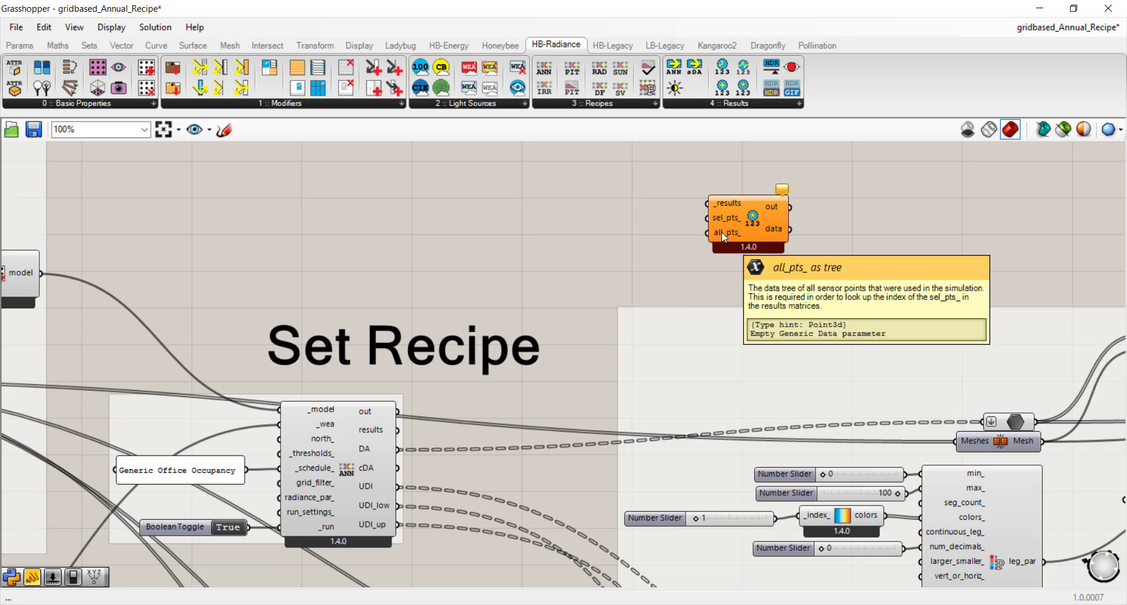
Step: Move HB Annual Results to Data beside the room grid component and connect that grid's points output to all_pts_
left_click_drag(740, 222, 362, 233)
right_click_drag(439, 240, 849, 224)
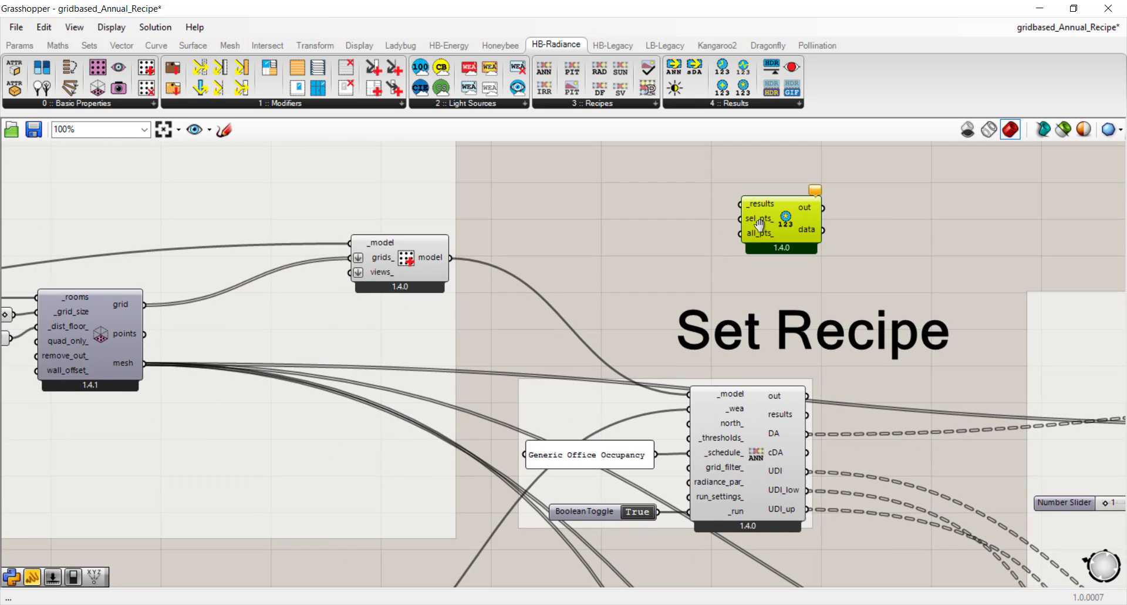
left_click_drag(759, 228, 339, 344)
right_click_drag(138, 362, 461, 334)
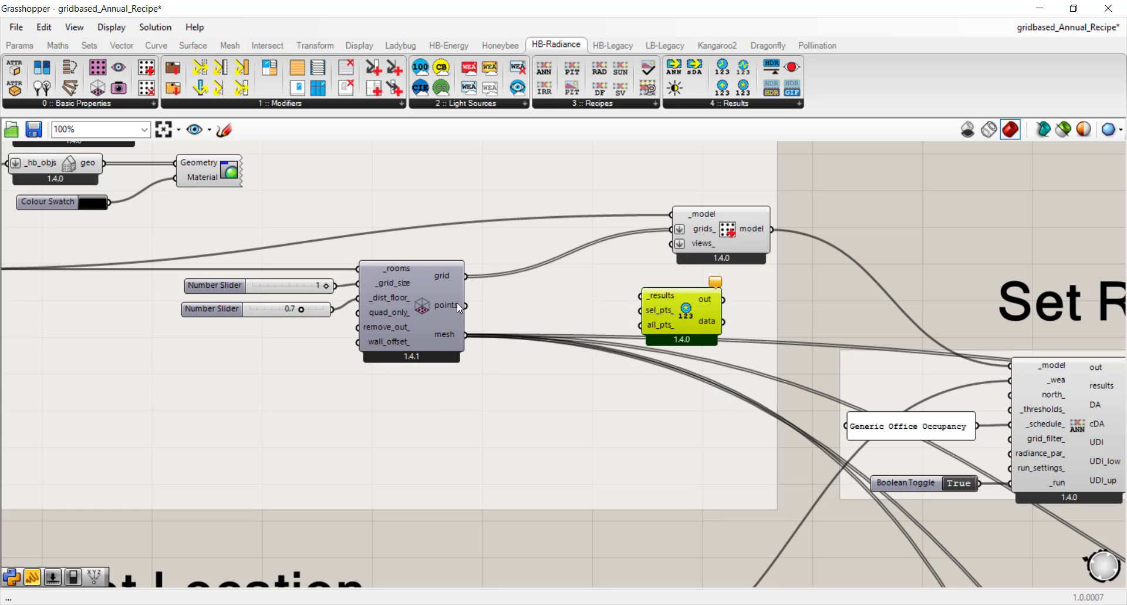
left_click_drag(466, 305, 634, 330)
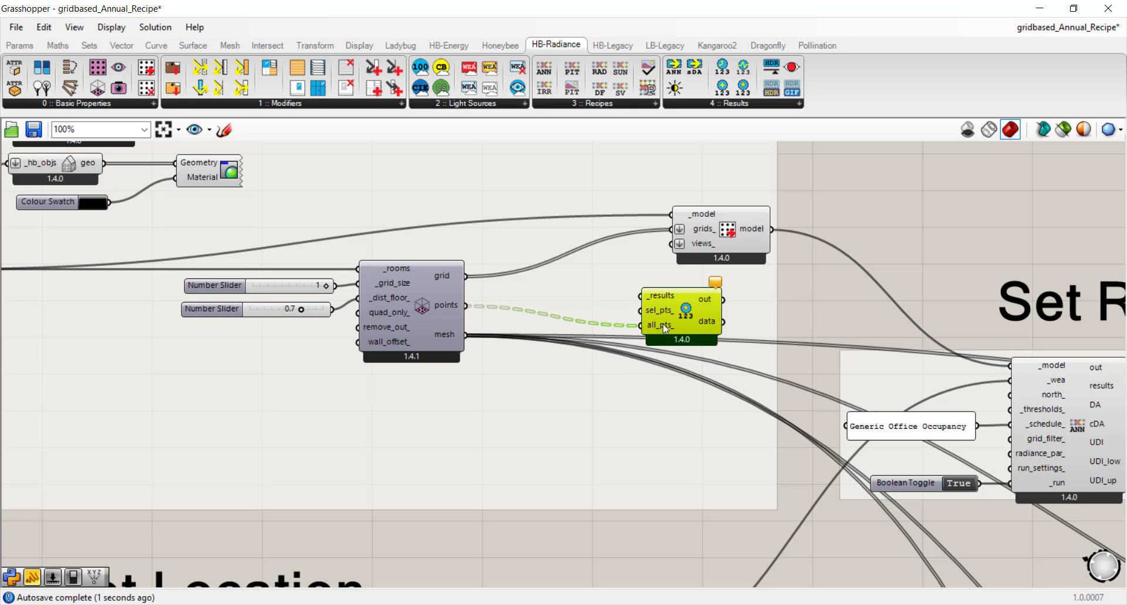
Step: Move the HB Annual Results to Data component down into the Alt Set Geometry group
left_click_drag(681, 315, 702, 440)
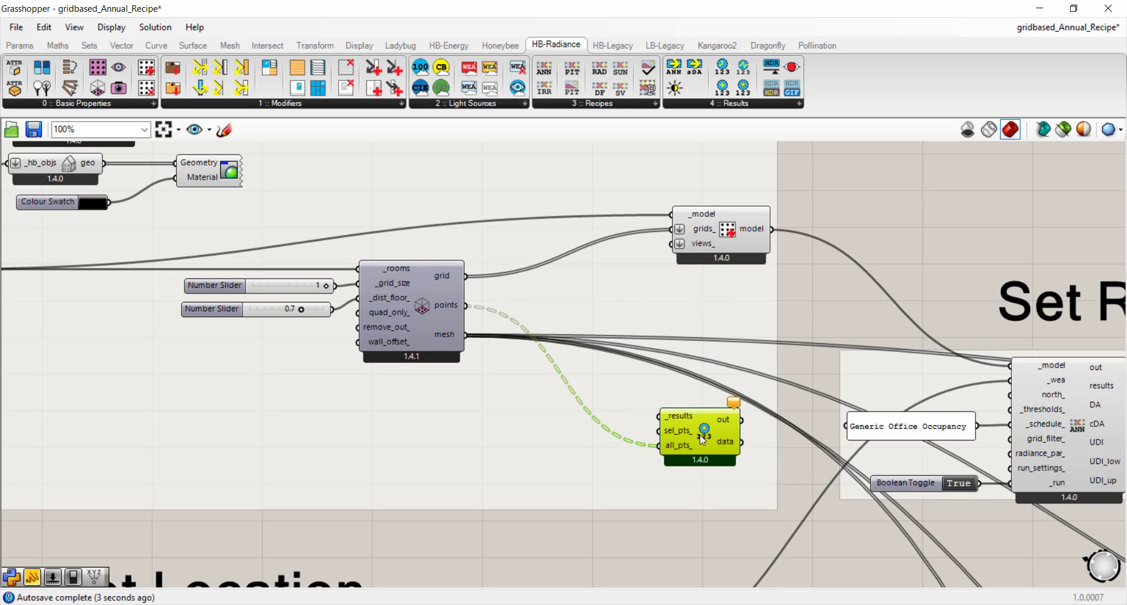
right_click_drag(702, 439, 651, 256)
scroll(651, 256, "down", 5)
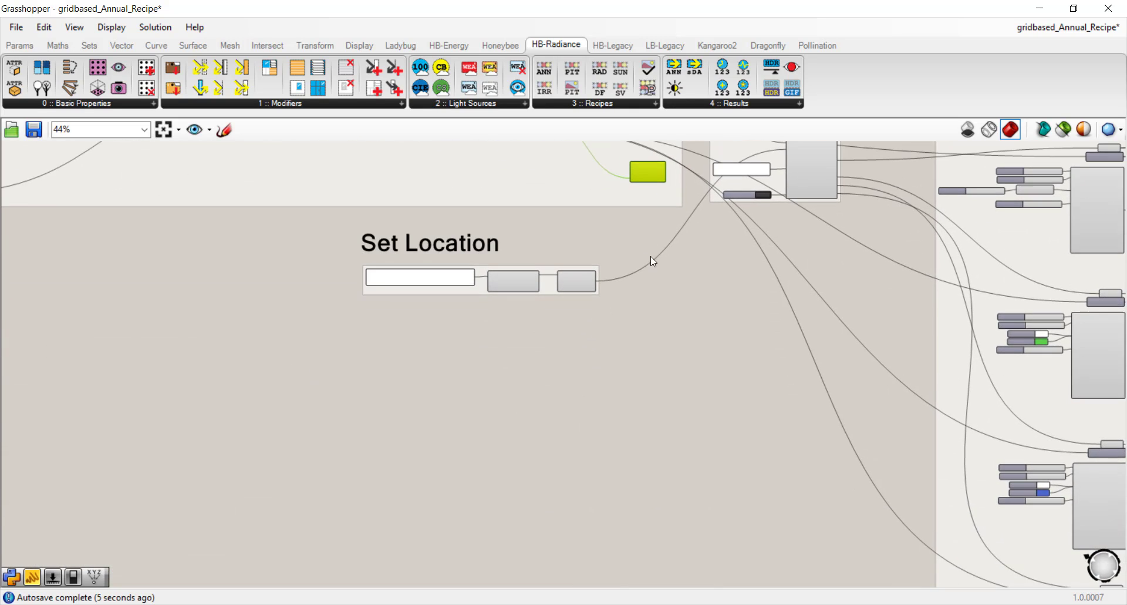
left_click_drag(653, 175, 637, 454)
right_click_drag(635, 480, 623, 212)
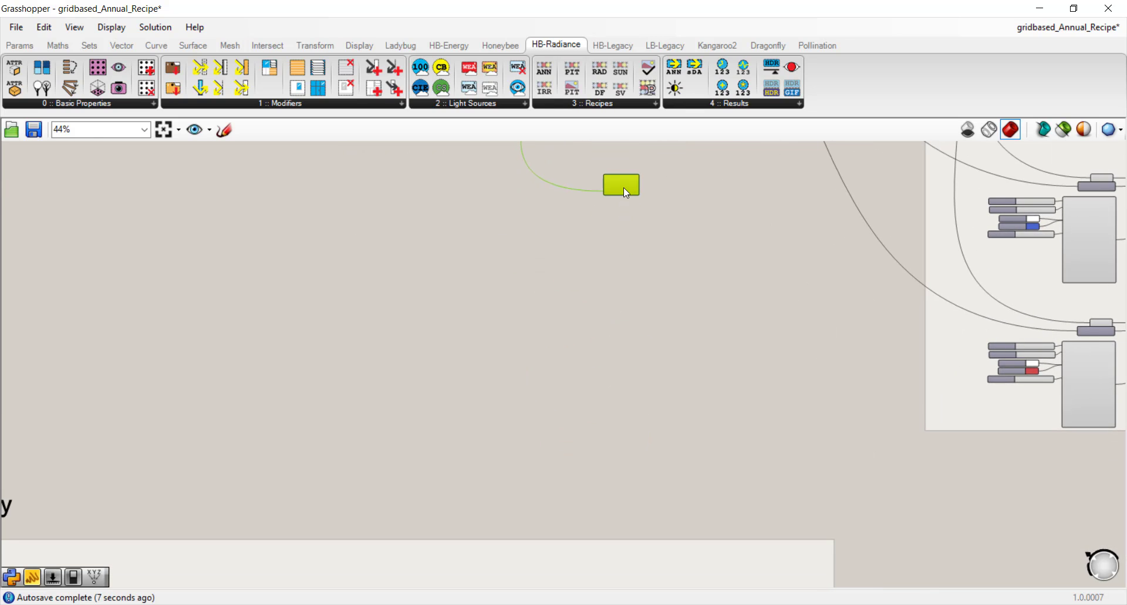
left_click_drag(623, 188, 614, 439)
right_click_drag(617, 485, 593, 265)
left_click_drag(591, 220, 588, 472)
right_click_drag(588, 471, 608, 270)
left_click_drag(610, 274, 801, 397)
Step: Connect the points output of the ANALYSIS GRID's point grid component to all_pts_ on HB Annual Results to Data
scroll(822, 388, "up", 5)
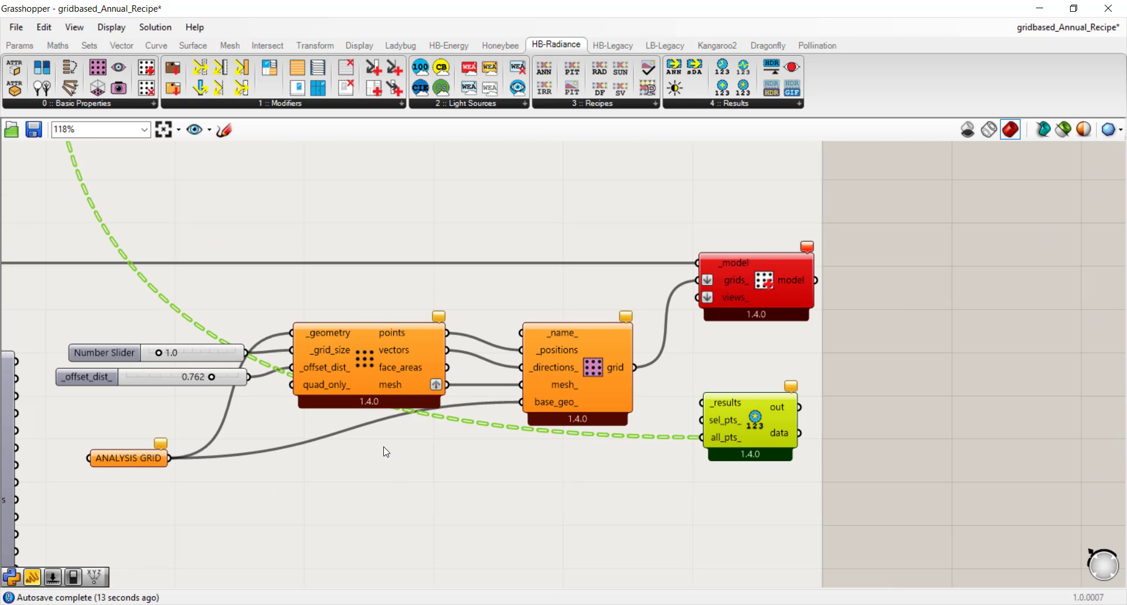
scroll(379, 411, "up", 1)
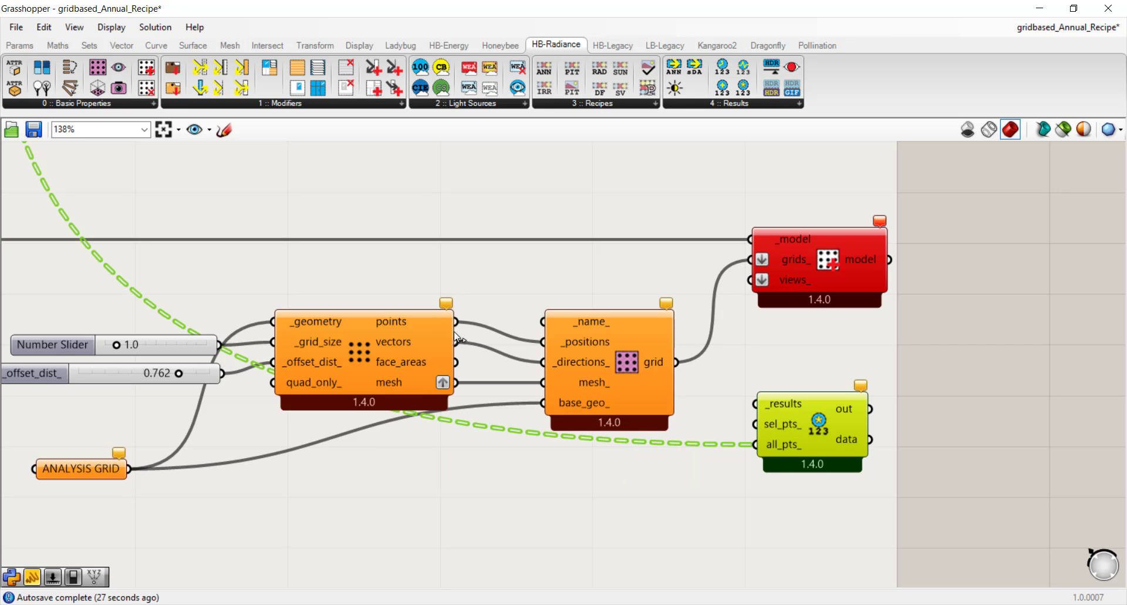
left_click_drag(456, 324, 588, 344)
Step: Return HB Annual Results to Data to above Set Recipe and reconnect the room grid's points output to all_pts_
scroll(651, 249, "down", 2)
scroll(614, 518, "down", 4)
scroll(614, 518, "down", 3)
scroll(588, 344, "down", 3)
left_click_drag(588, 343, 597, 228)
scroll(579, 198, "up", 3)
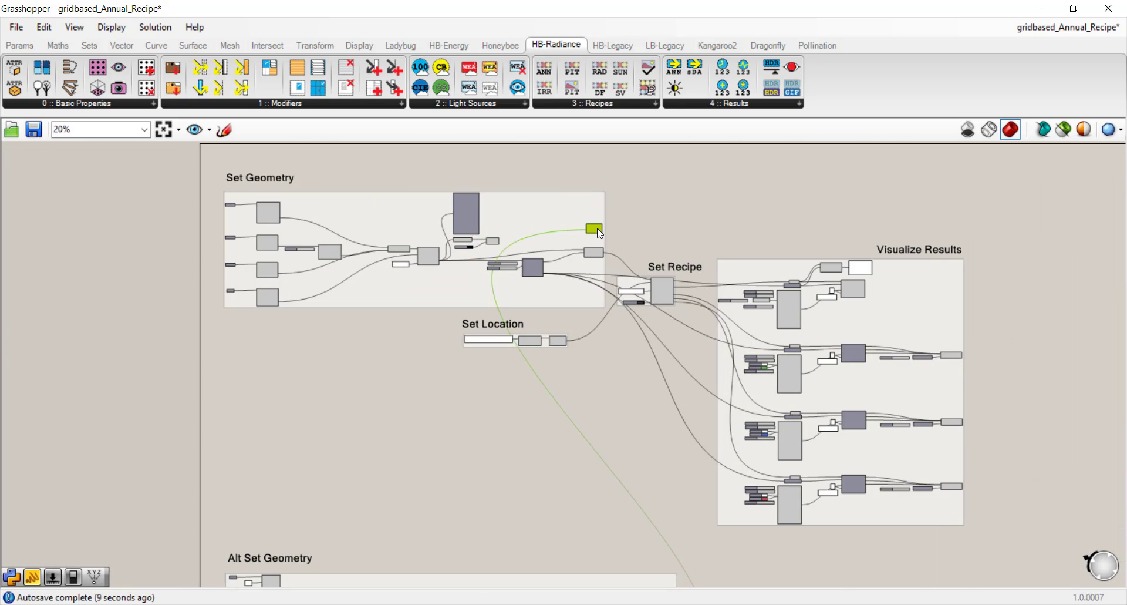
scroll(599, 232, "up", 5)
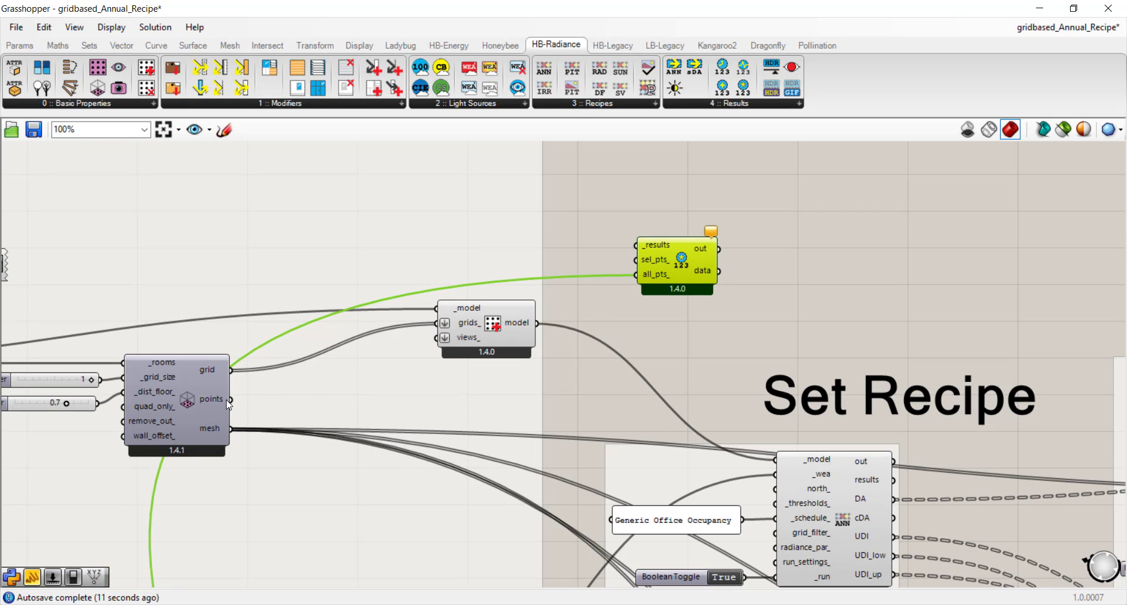
left_click_drag(226, 400, 964, 314)
right_click_drag(838, 360, 435, 283)
left_click_drag(557, 224, 646, 246)
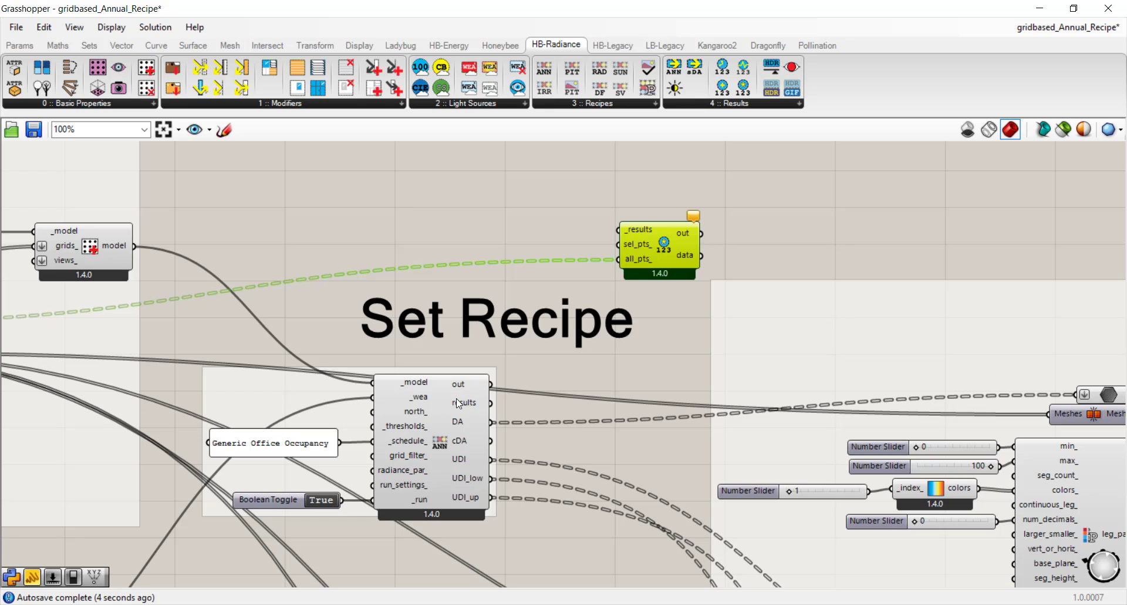
Step: Connect the annual daylight recipe's results output to _results and move HB Annual Results to Data farther above the Set Recipe title
scroll(463, 403, "up", 2)
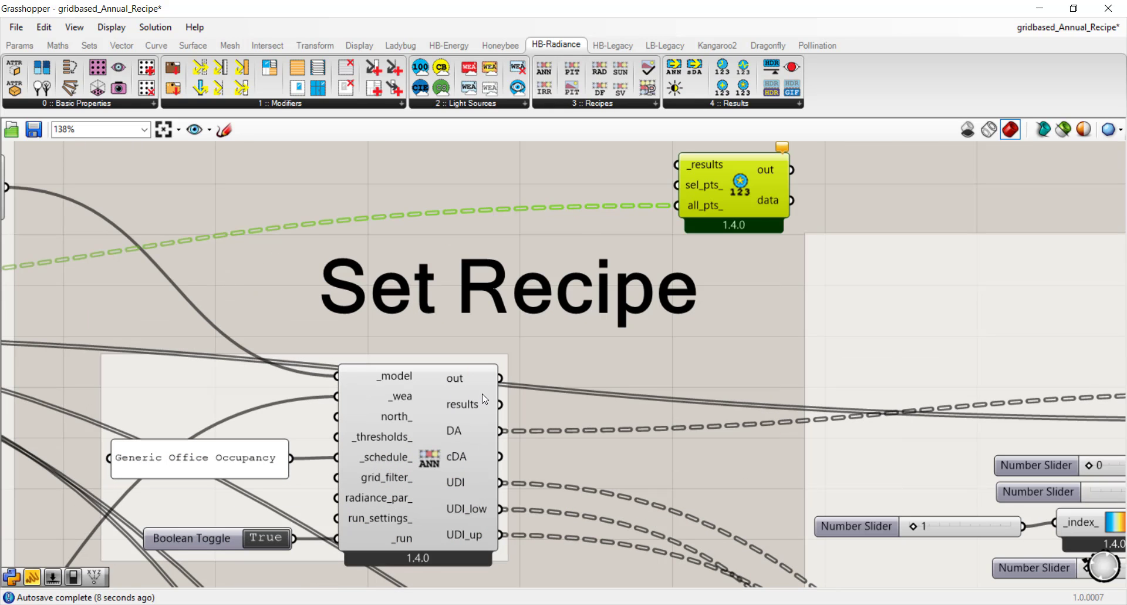
left_click_drag(504, 409, 688, 169)
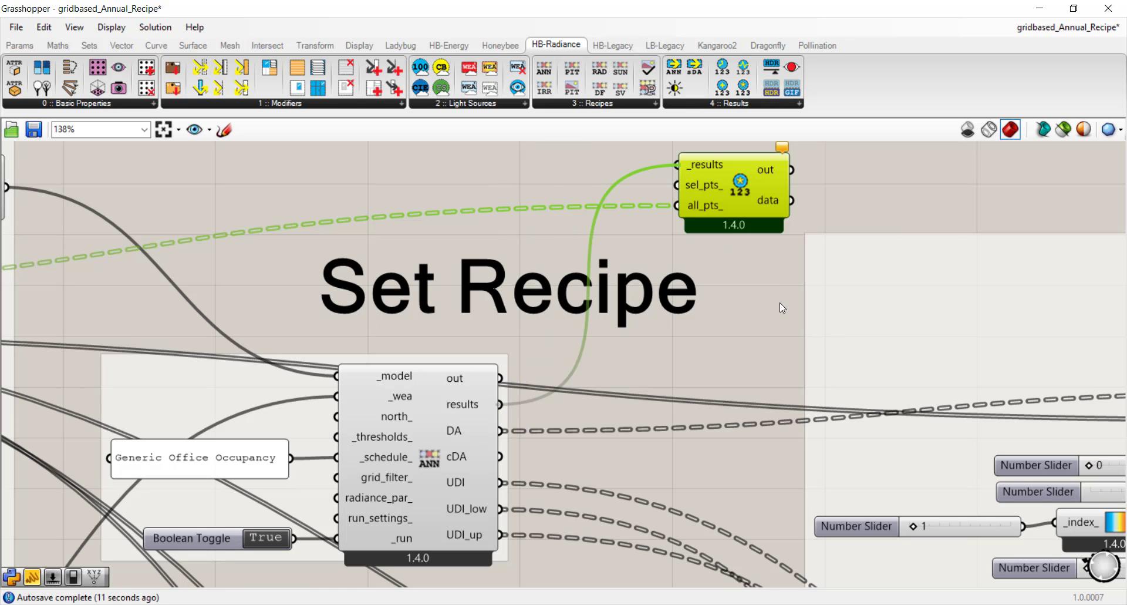
right_click_drag(783, 265, 805, 506)
left_click_drag(768, 420, 799, 264)
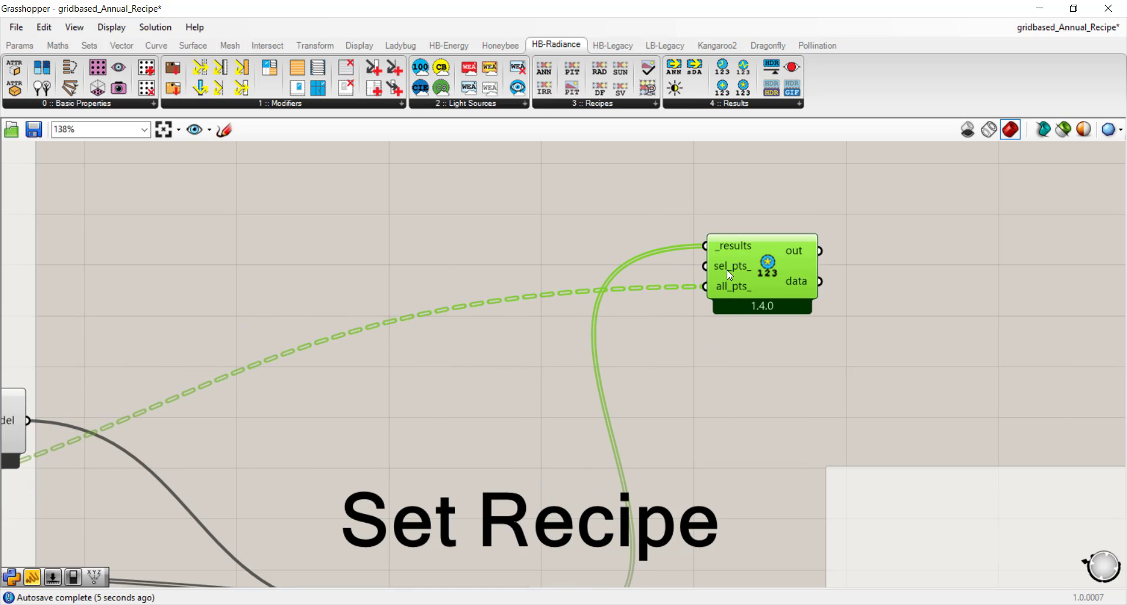
Step: Add a List Item component near the sel_pts_ input of HB Annual Results to Data
mouse_move(728, 269)
left_click(551, 262)
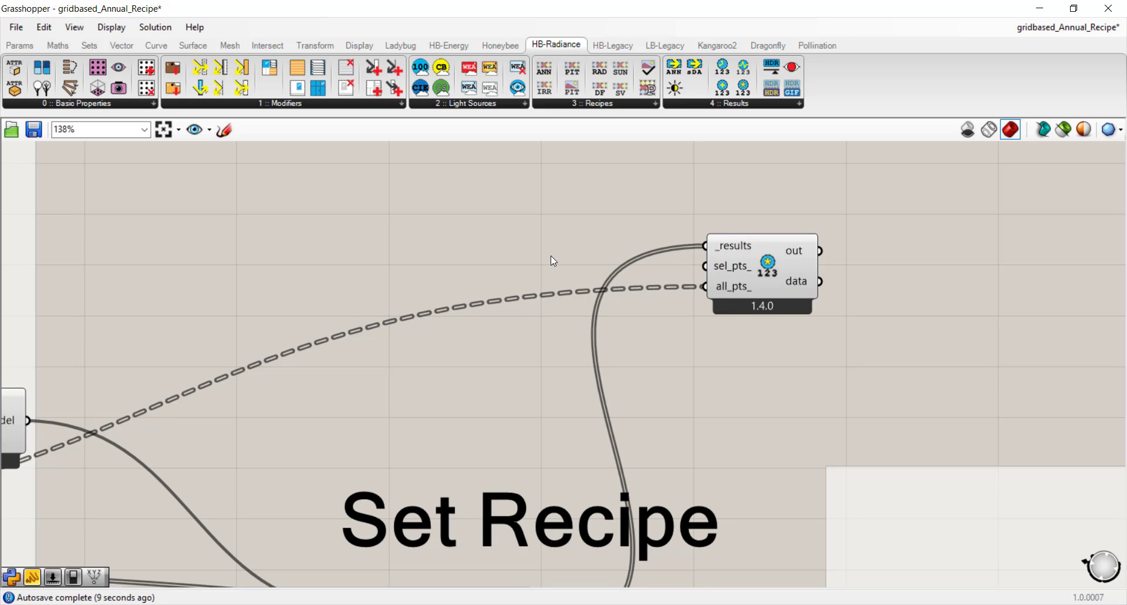
double_click(550, 257)
type("list itm")
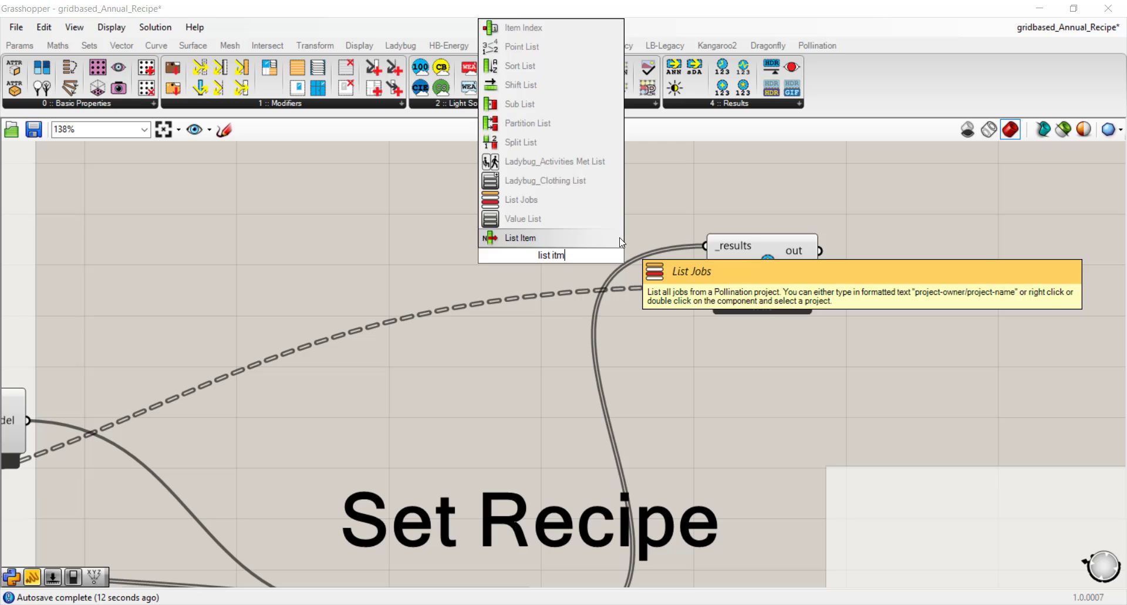
key("BackSpace")
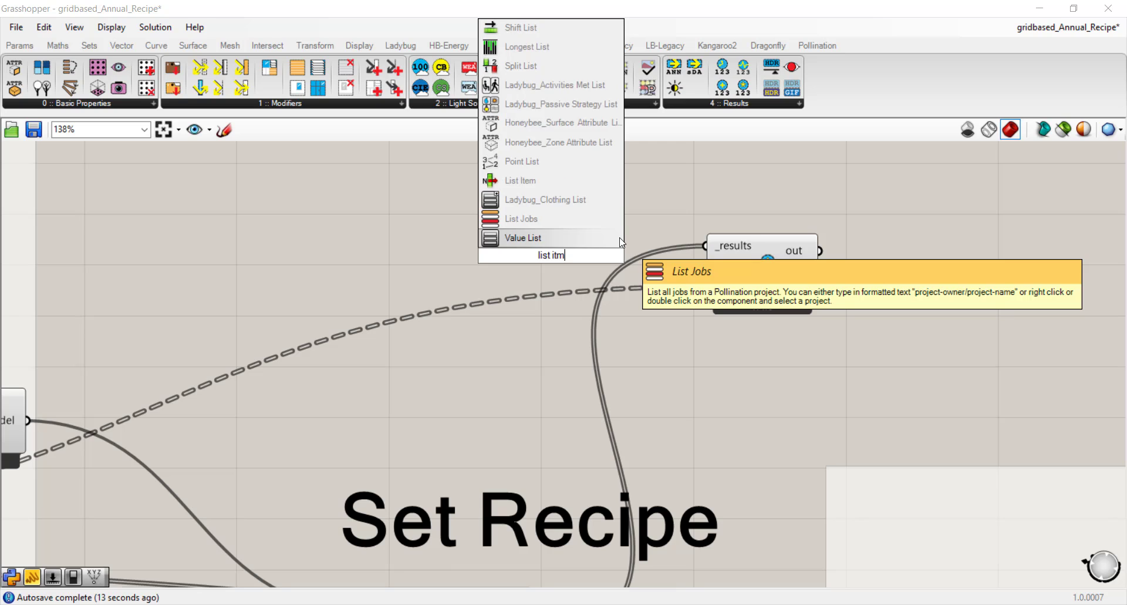
type("em")
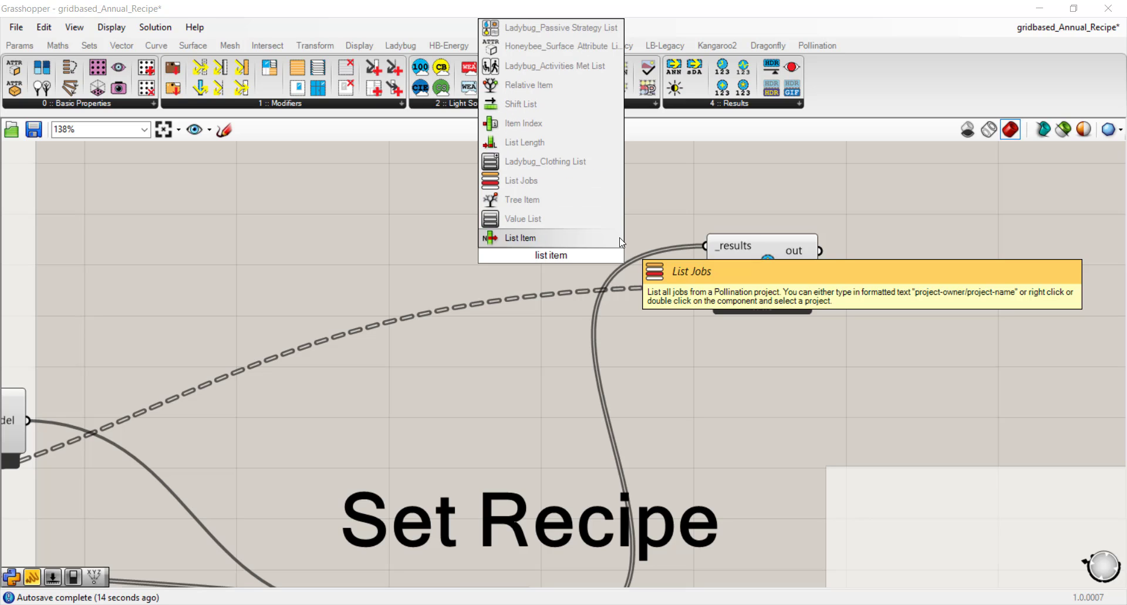
left_click(587, 238)
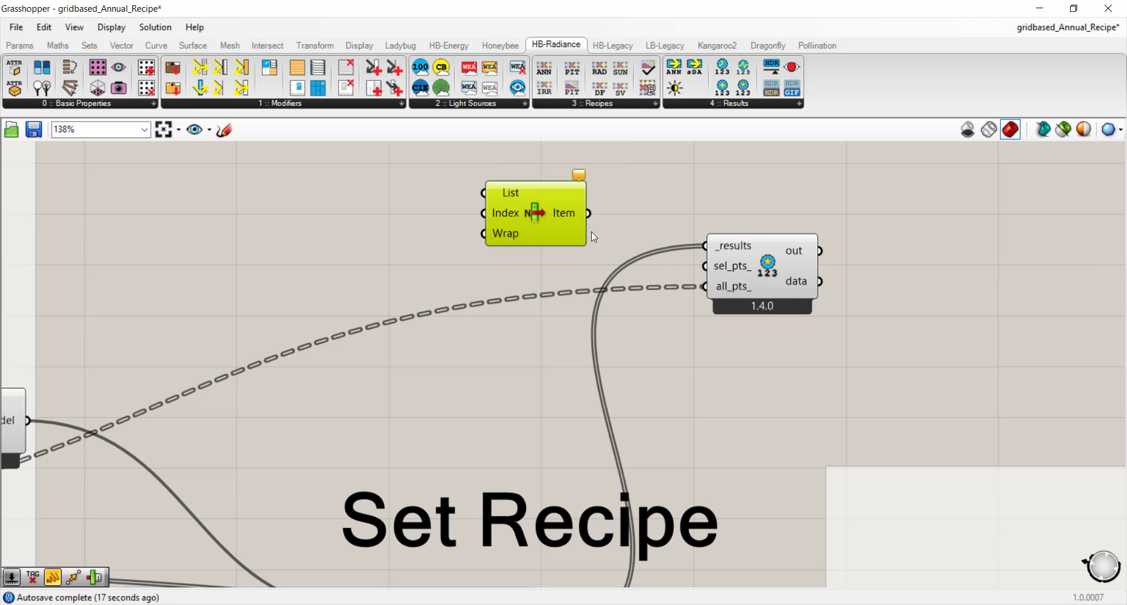
Step: Connect the room grid's points output to List Item's List input and position List Item beside HB Annual Results to Data
scroll(450, 250, "down", 4)
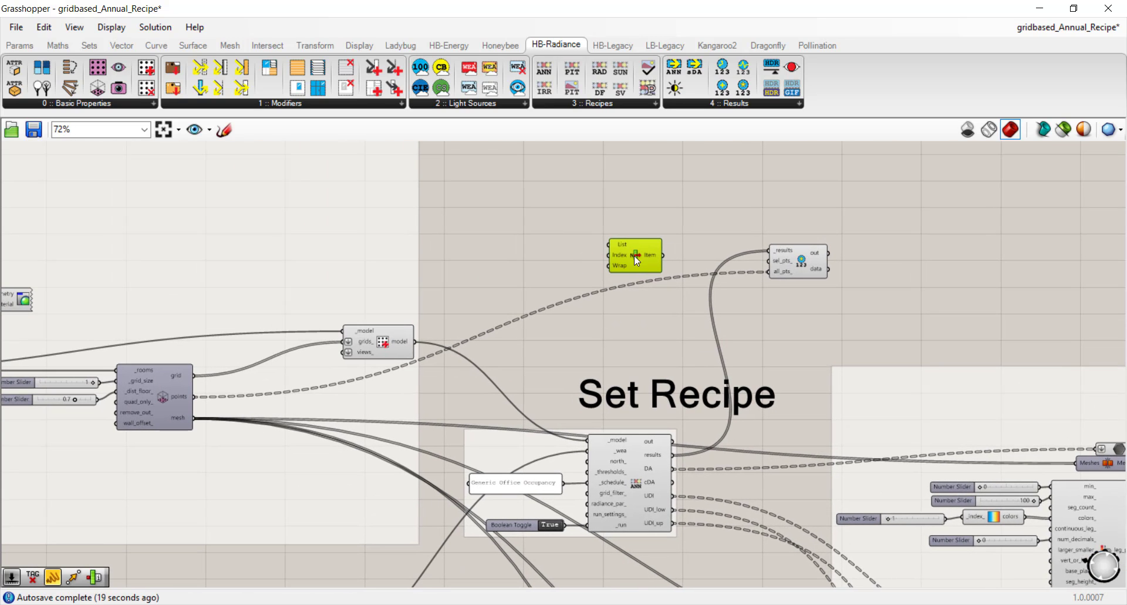
right_click_drag(207, 348, 382, 365)
scroll(385, 367, "up", 4)
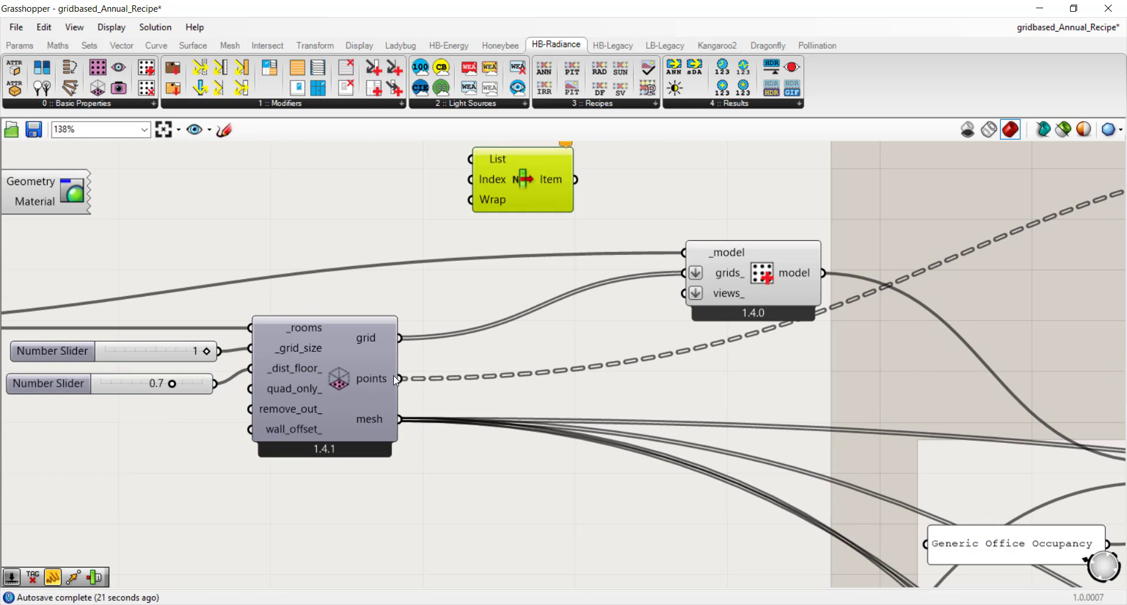
left_click_drag(399, 378, 474, 159)
scroll(517, 177, "down", 3)
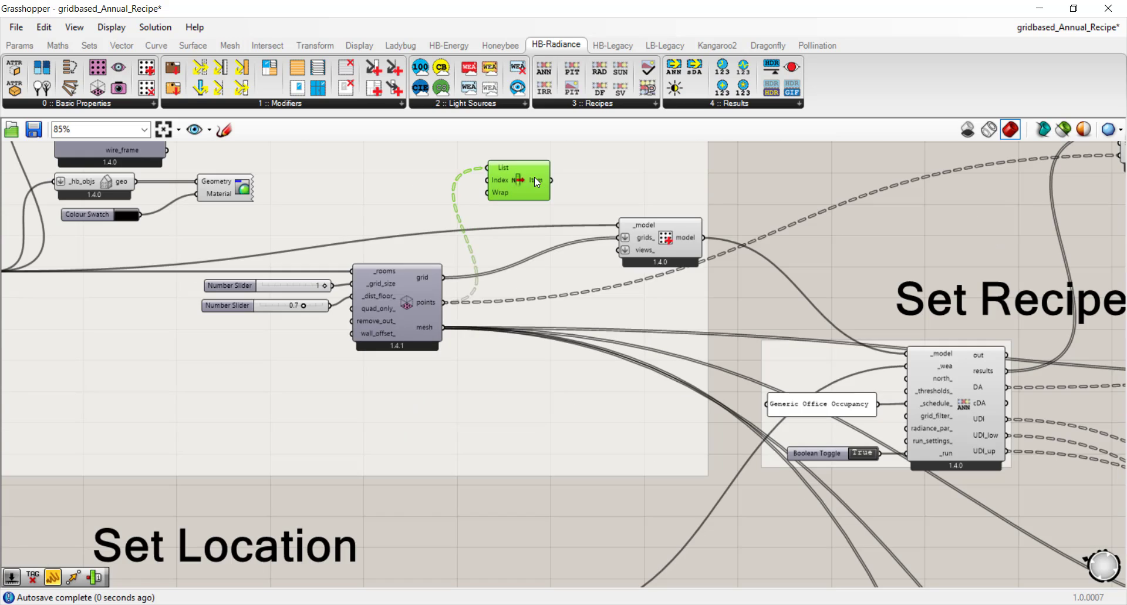
left_click_drag(528, 188, 735, 276)
scroll(418, 439, "down", 4)
scroll(754, 245, "up", 4)
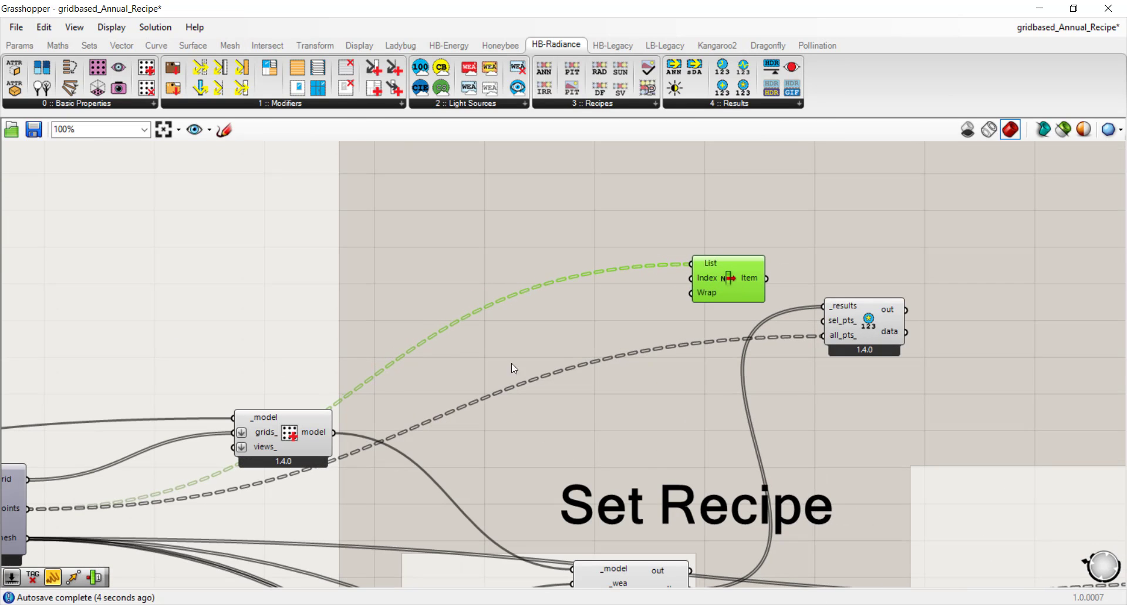
Step: Examine the branches and value counts of the room grid component's points output
right_click_drag(298, 469, 539, 390)
scroll(259, 442, "up", 2)
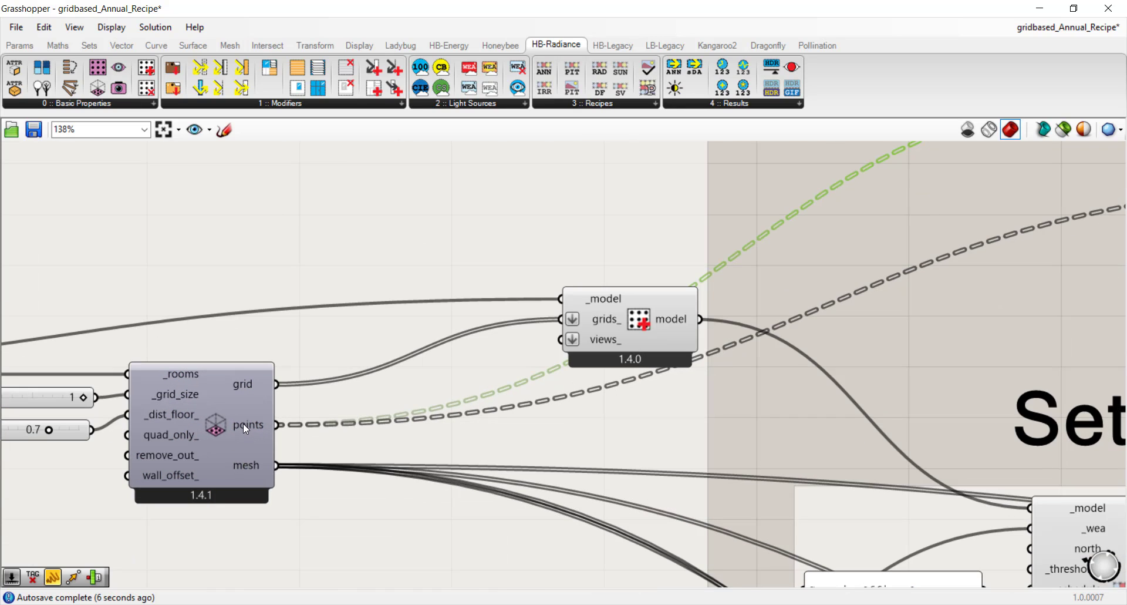
mouse_move(243, 424)
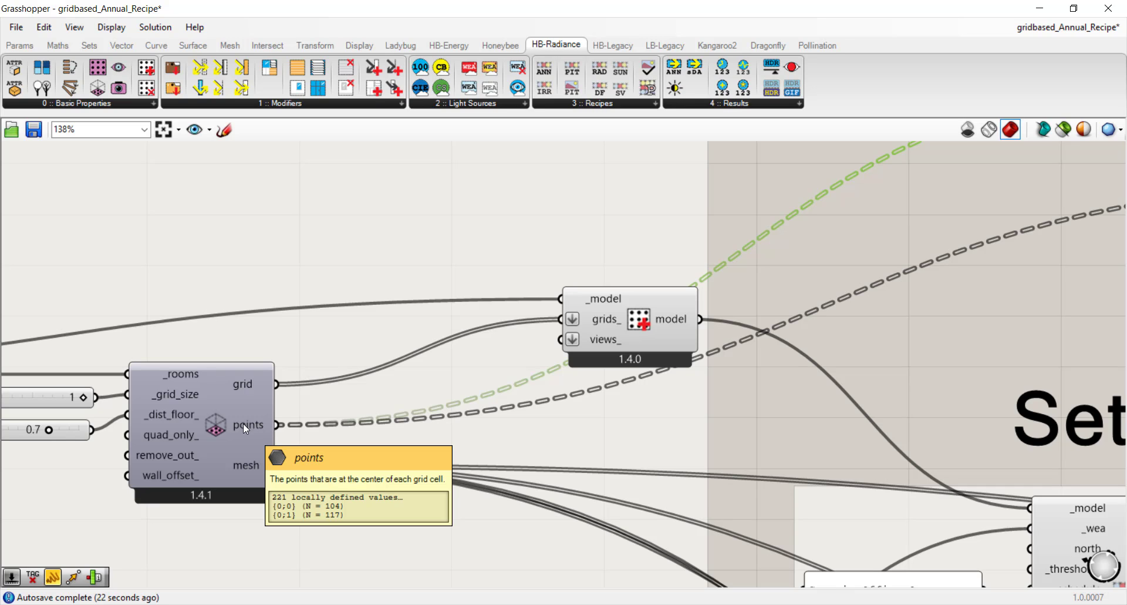
right_click_drag(1034, 204, 454, 466)
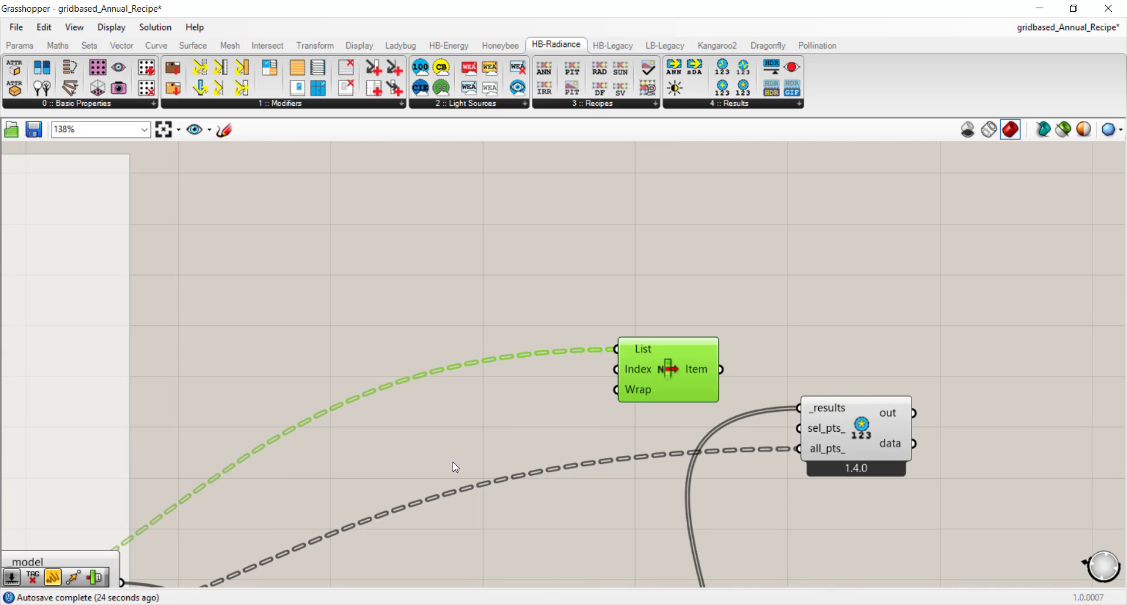
double_click(485, 390)
type("0")
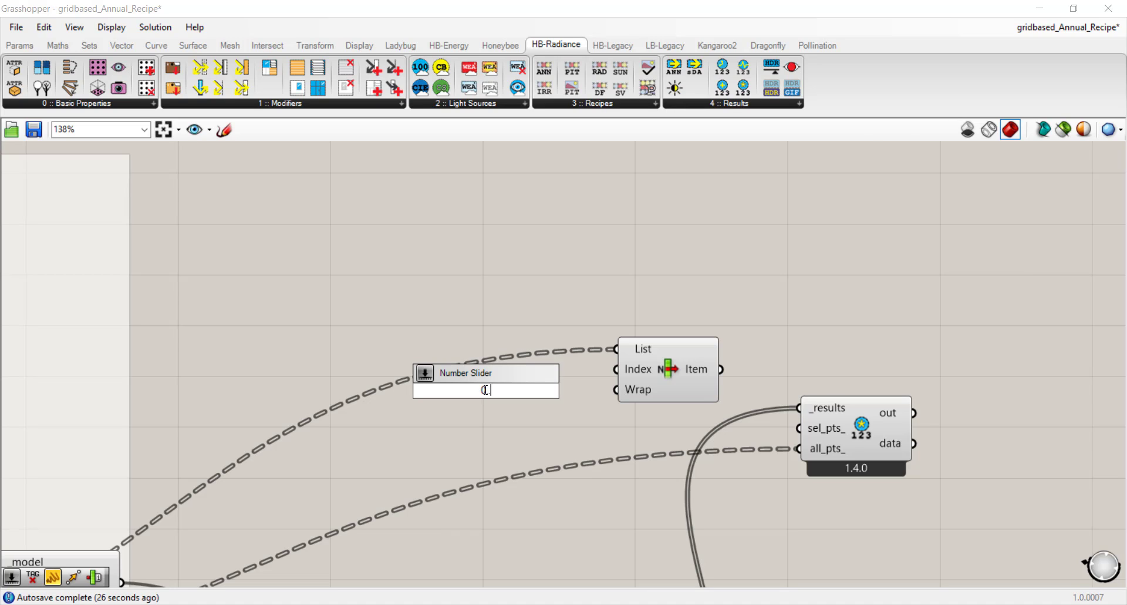
type("..2")
key("Return")
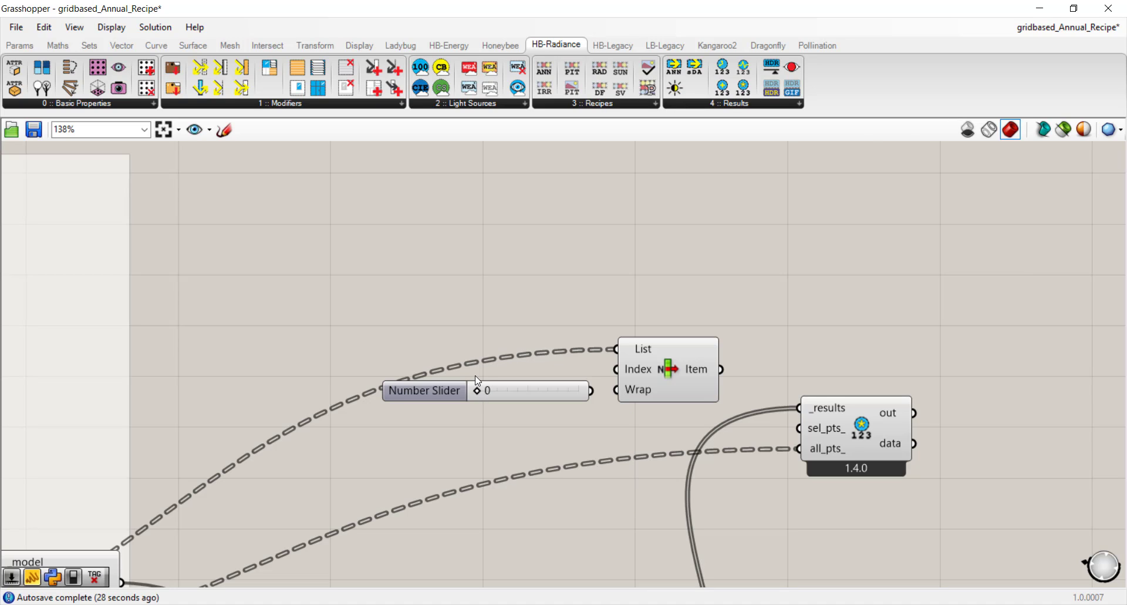
left_click(502, 390)
key("Delete")
Step: Add a number slider ranging from 0 to 221 beside List Item's Index input
double_click(484, 382)
type("0")
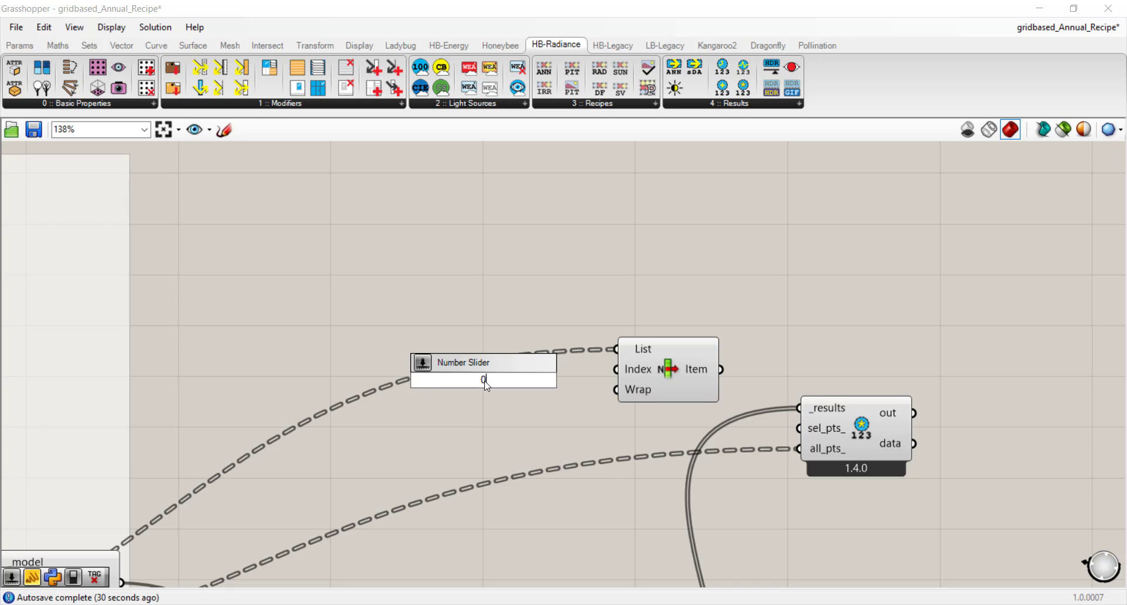
type("..221")
key("Return")
Step: Place the Grasshopper window beside the Rhino Top view and frame the Daylight Autonomy map in the viewport
double_click(627, 9)
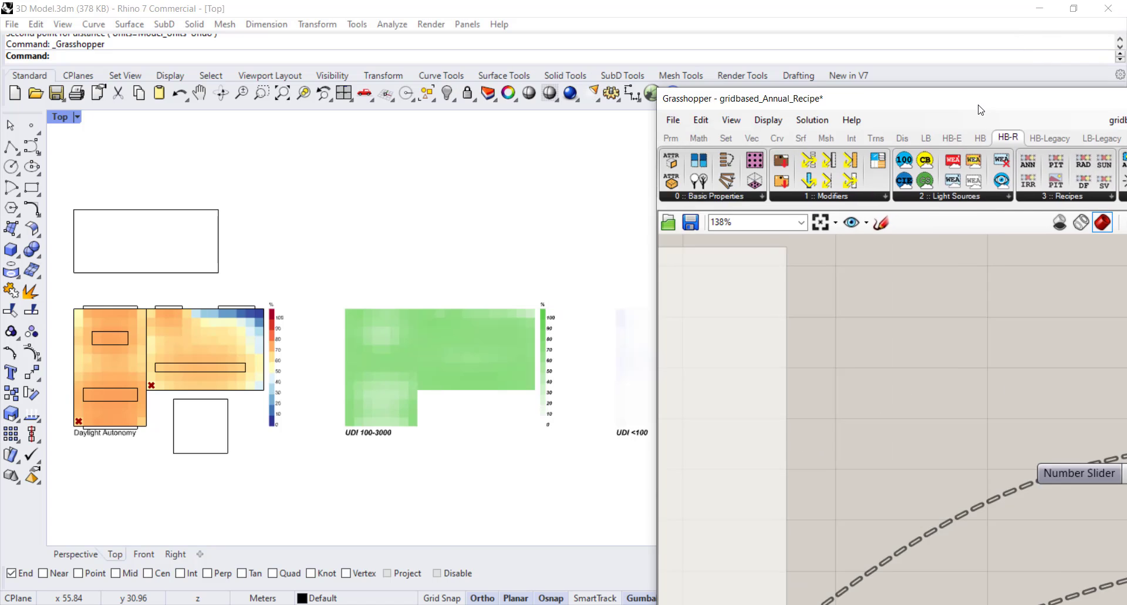
left_click_drag(981, 109, 1126, 76)
left_click(353, 255)
right_click_drag(216, 361, 223, 364)
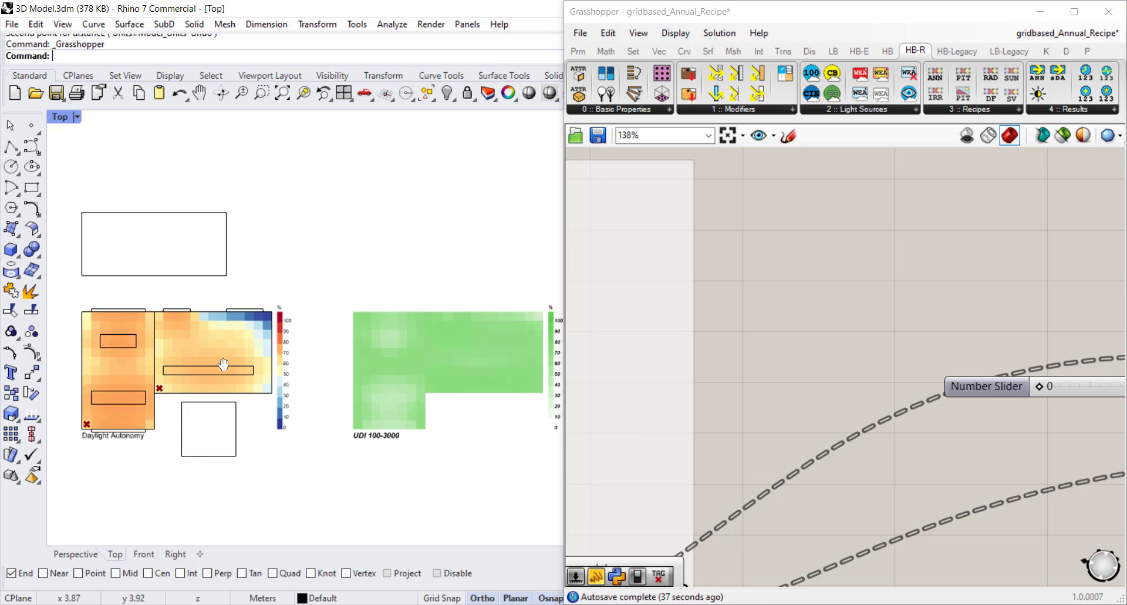
scroll(224, 364, "up", 5)
left_click(887, 355)
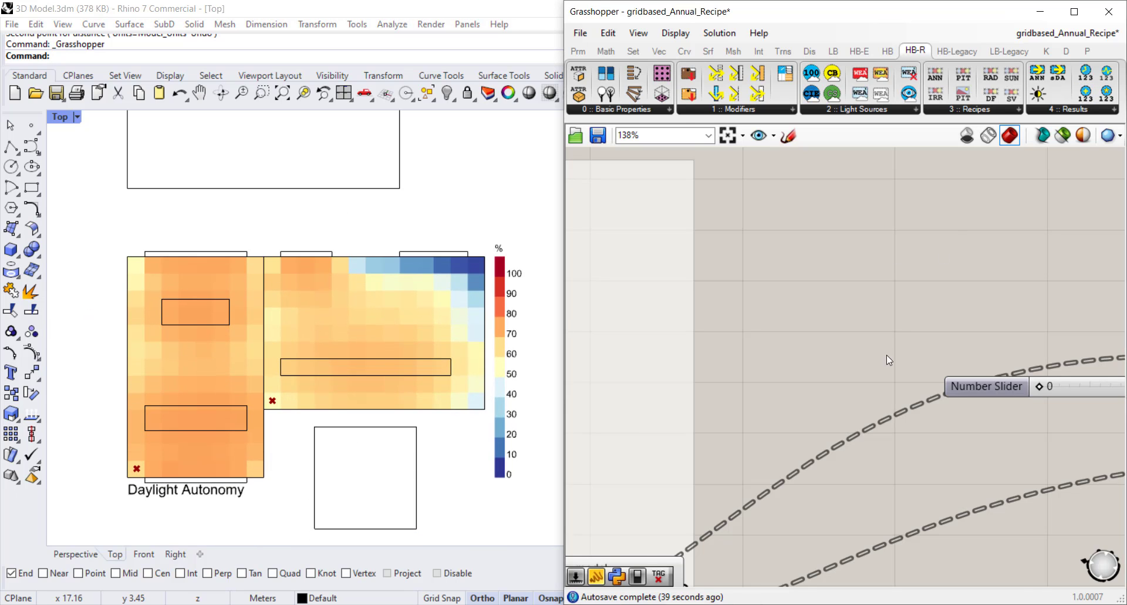
Step: Connect the number slider to List Item's Index input, align it with List Item, and set it to 125
scroll(887, 355, "down", 3)
right_click_drag(887, 354, 790, 363)
scroll(934, 381, "up", 4)
left_click_drag(946, 390, 999, 376)
right_click_drag(945, 396, 937, 414)
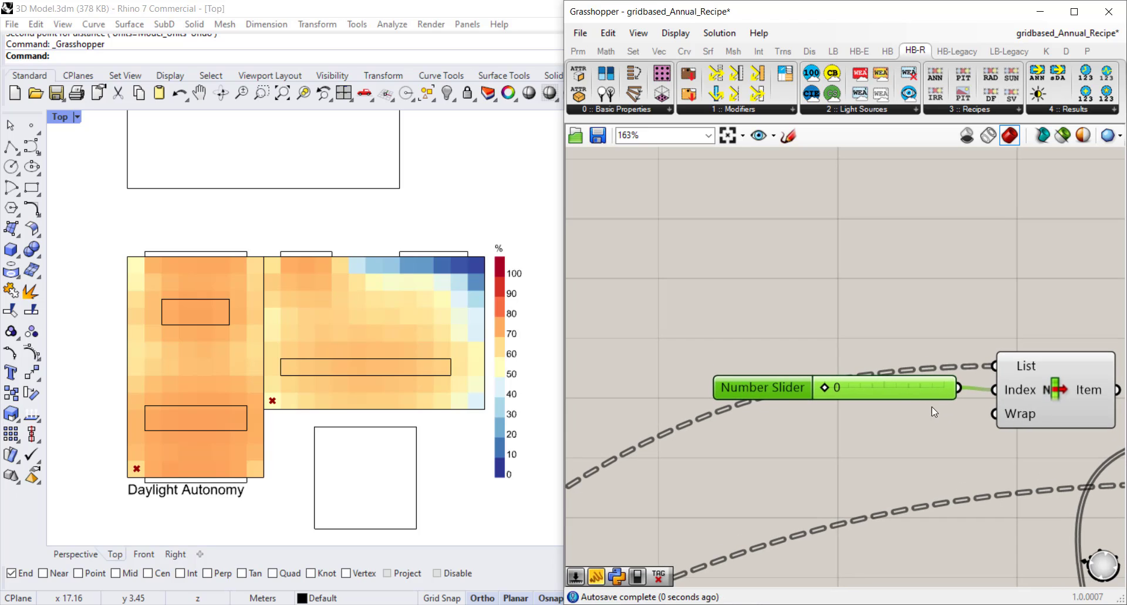
left_click_drag(889, 386, 887, 389)
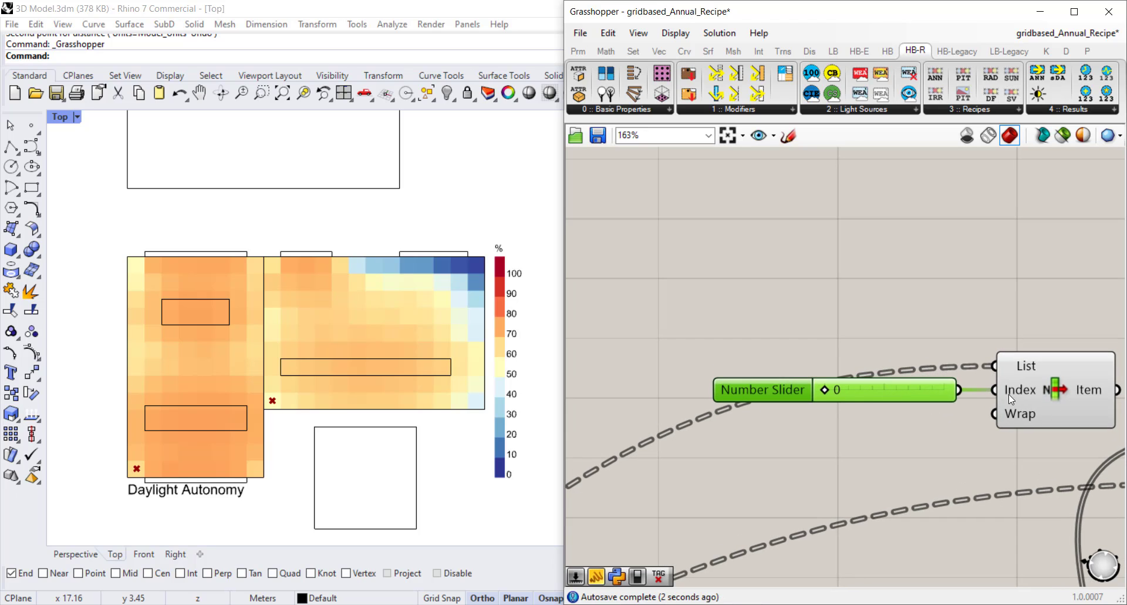
left_click_drag(825, 390, 892, 387)
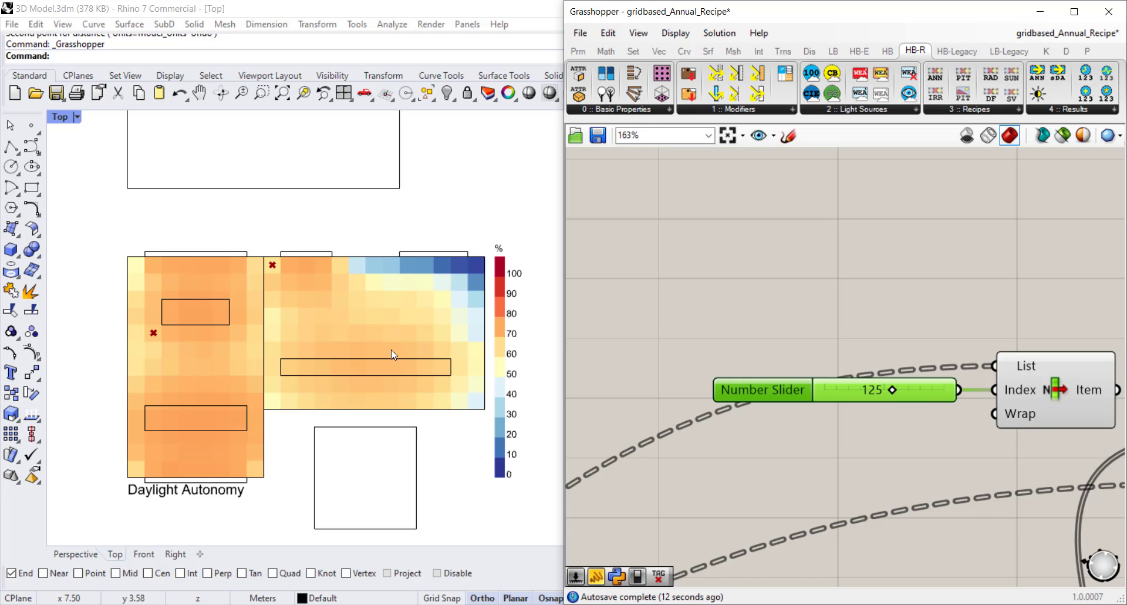
Step: Add an Explode Tree component above the number slider
left_click(802, 245)
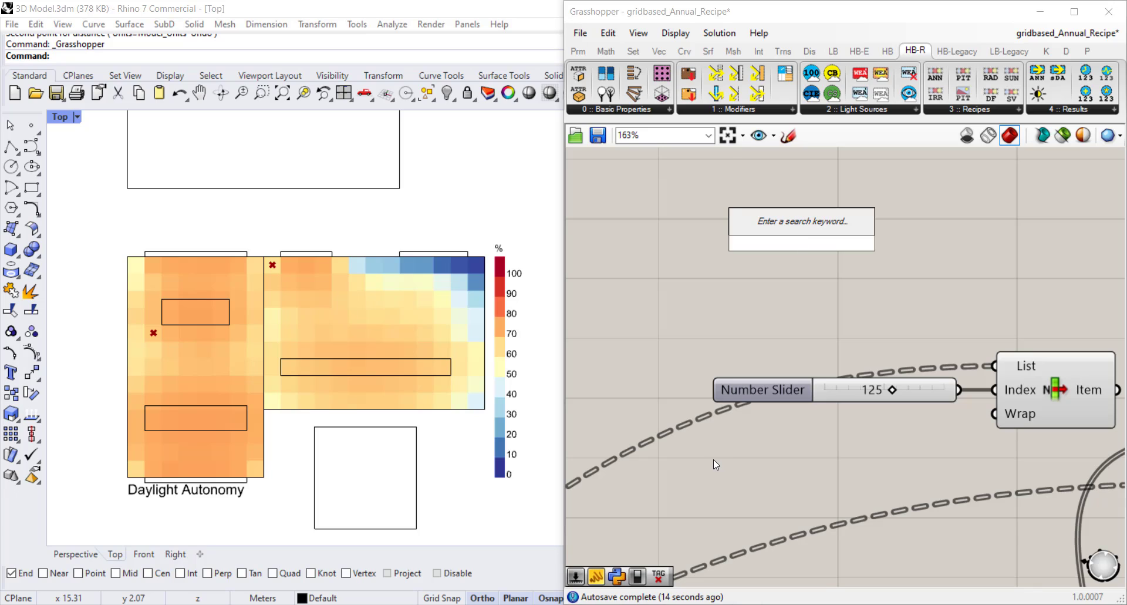
type("explo")
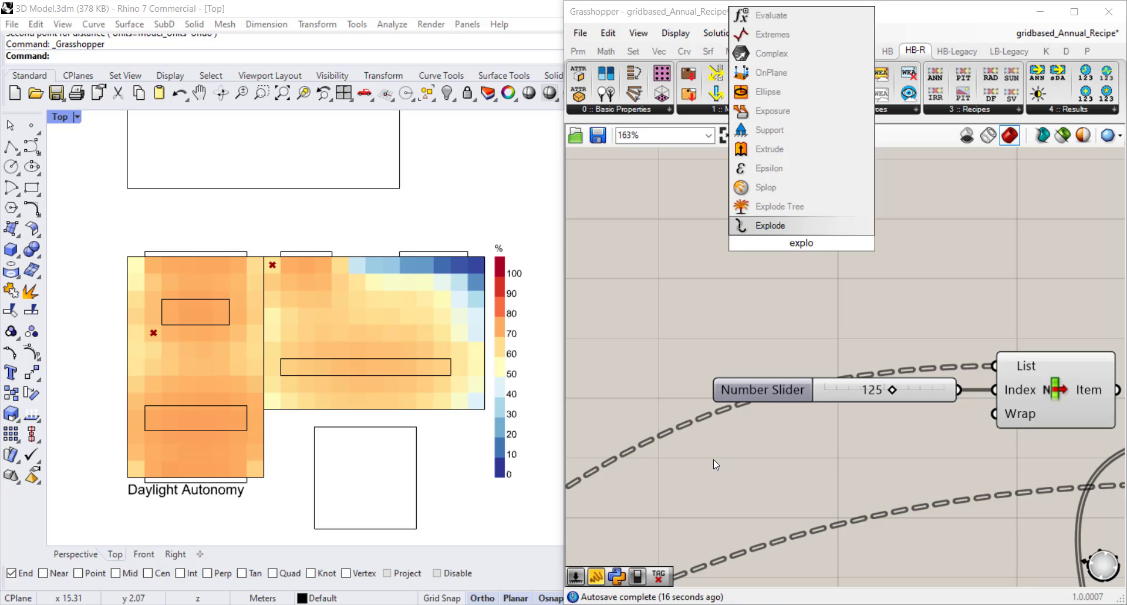
type("e")
key("BackSpace")
left_click(787, 217)
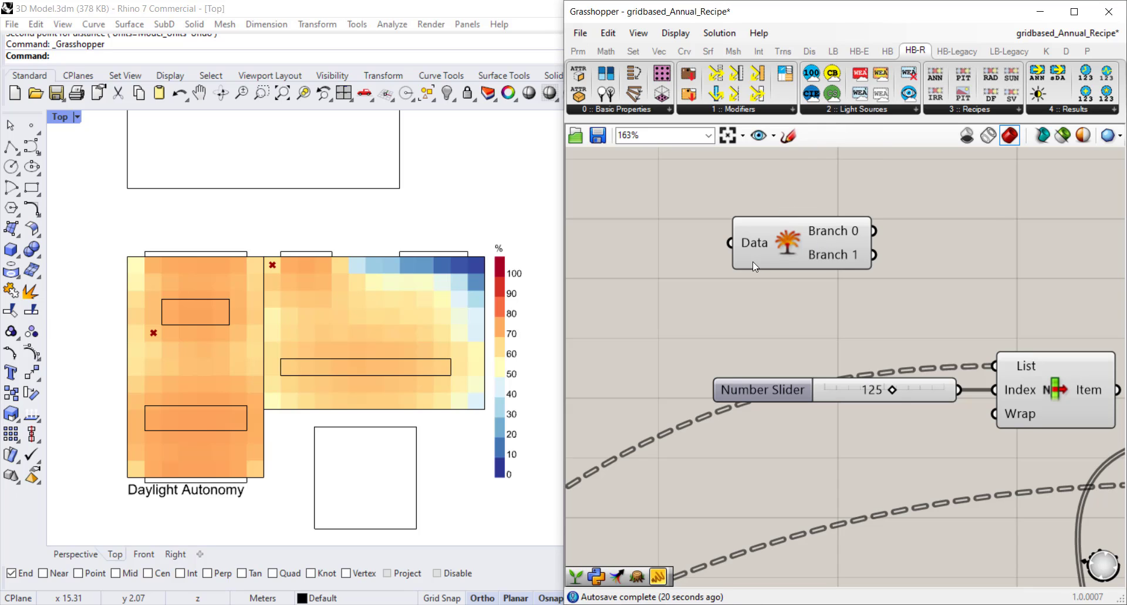
Step: Connect the room grid's points output to Explode Tree's Data input
scroll(770, 246, "down", 3)
right_click_drag(770, 242, 747, 306)
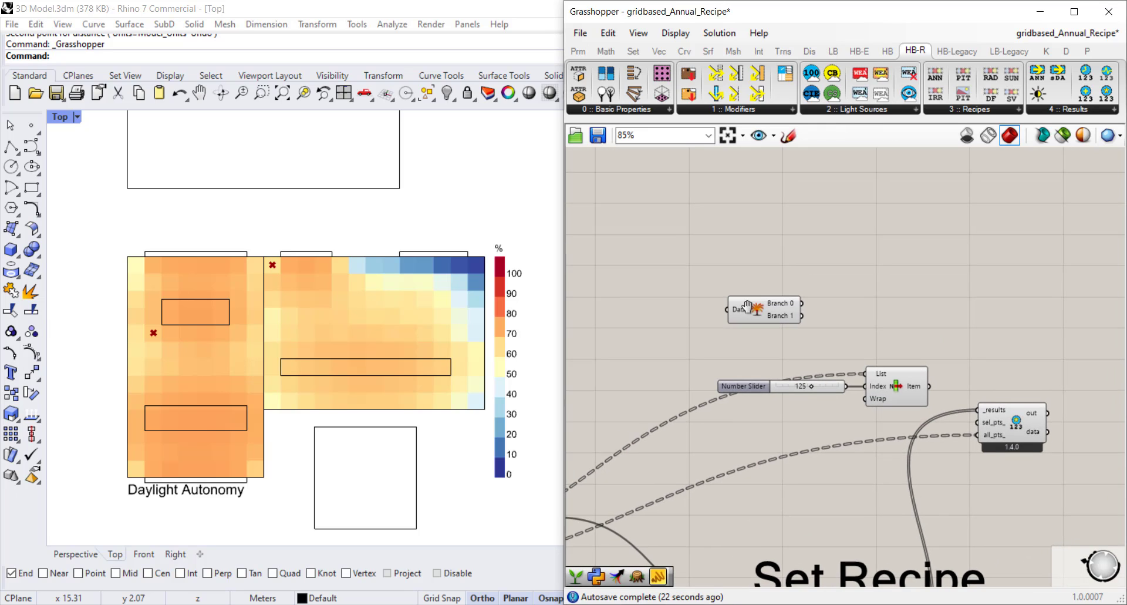
right_click_drag(677, 347, 588, 235)
scroll(724, 404, "up", 3)
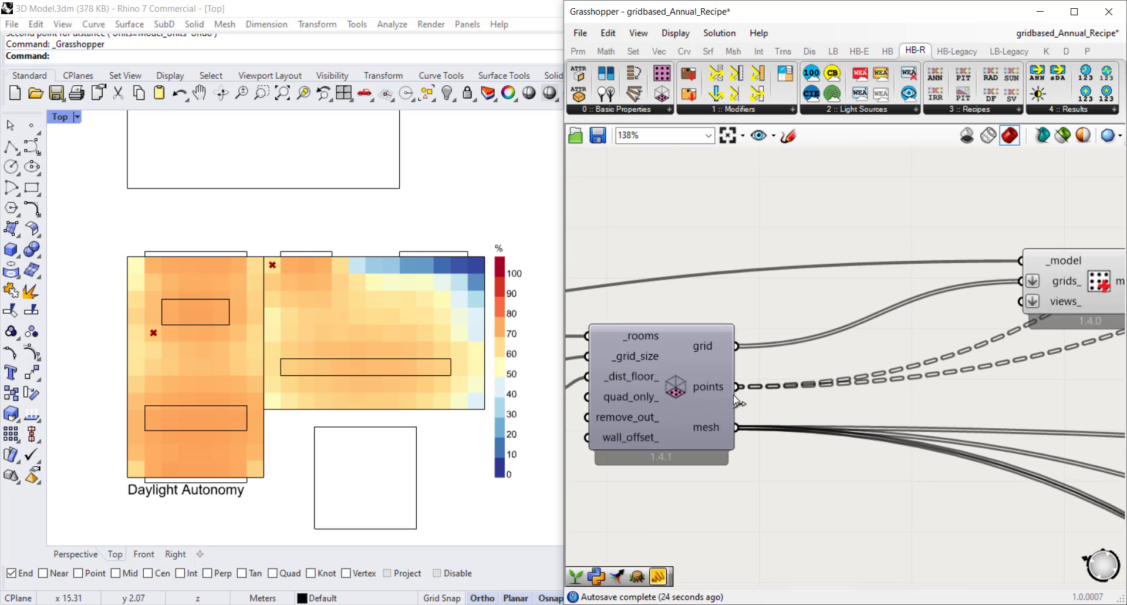
left_click_drag(737, 387, 830, 348)
scroll(611, 499, "down", 3)
scroll(832, 339, "up", 4)
right_click_drag(933, 383, 805, 392)
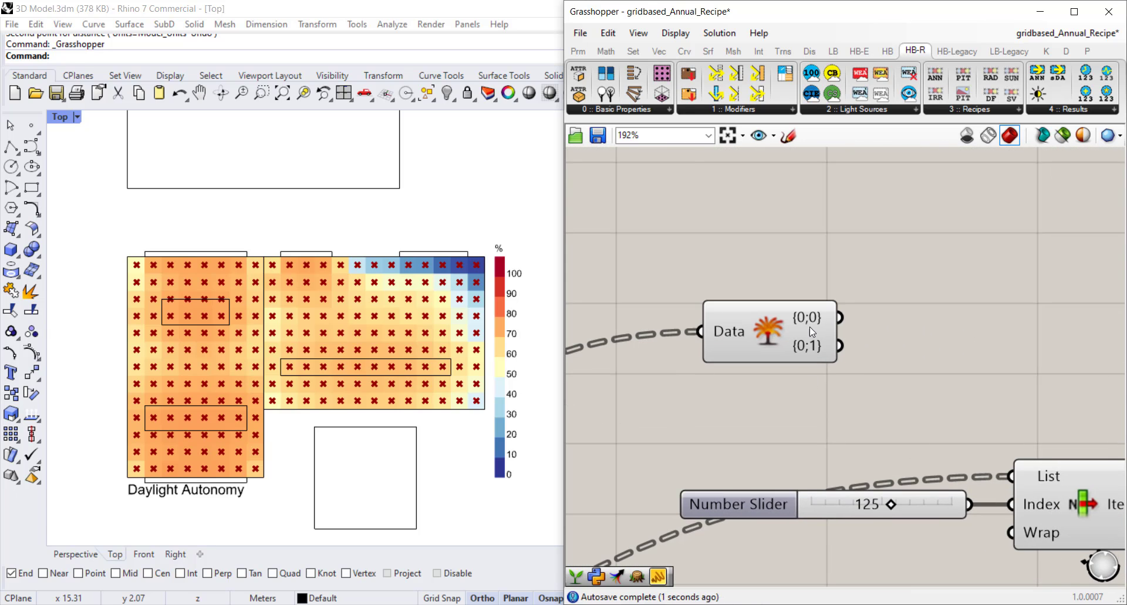
Step: Feed Explode Tree's {0;0} branch into List Item's List input and turn off Explode Tree's preview
left_click_drag(840, 317, 1007, 474)
left_click(756, 329)
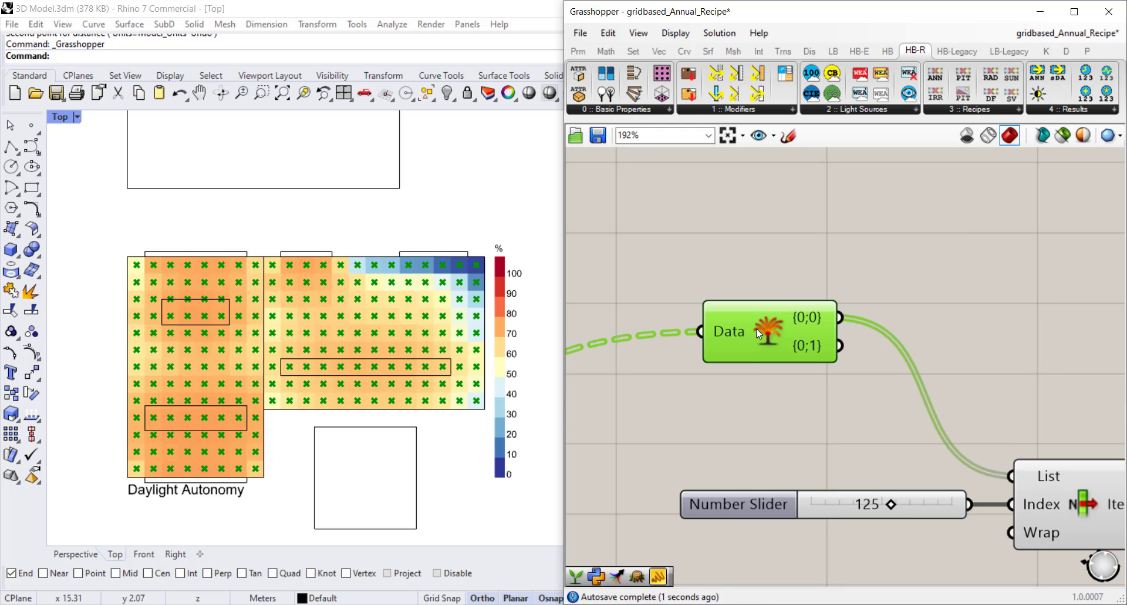
middle_click(757, 327)
left_click(802, 278)
left_click(795, 274)
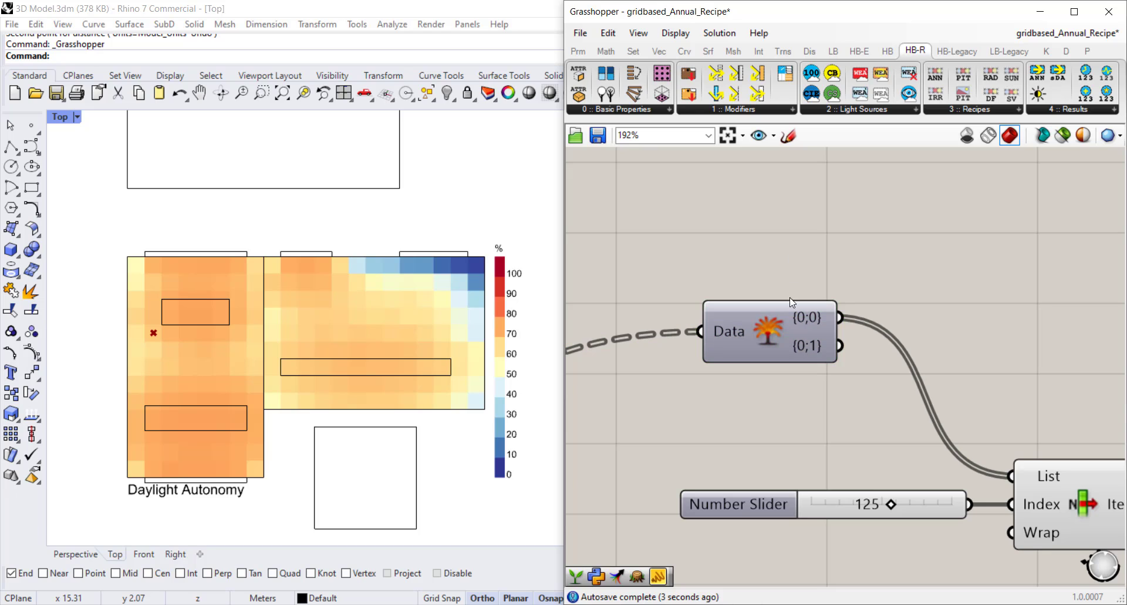
Step: Replace List Item's List source with Explode Tree's {0;1} branch and return the index slider to 0
left_click_drag(891, 504, 811, 510)
left_click_drag(840, 346, 1011, 475)
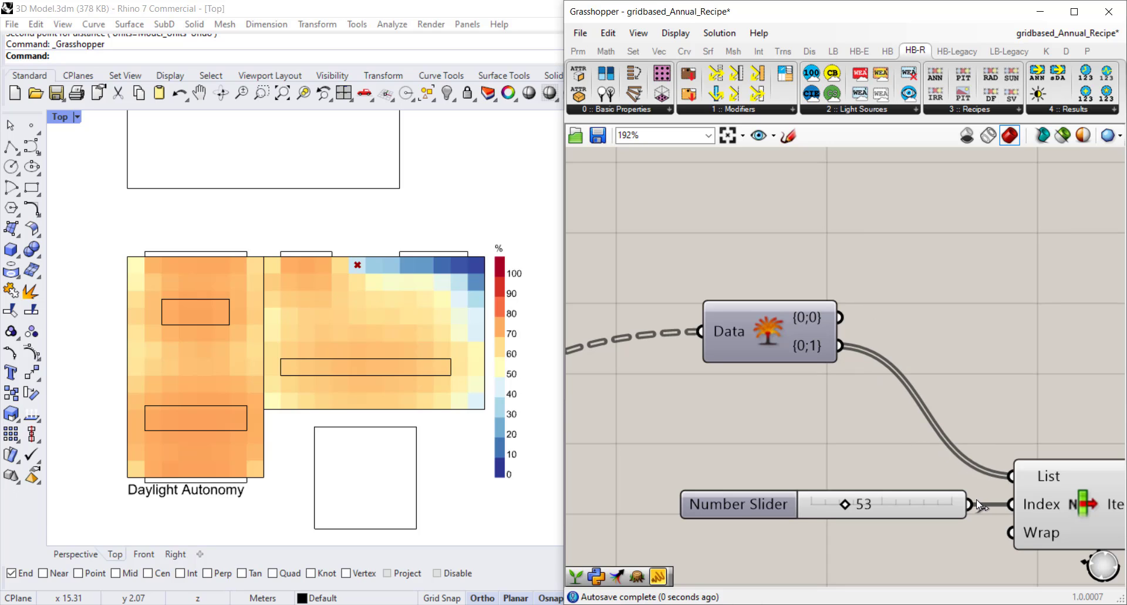
mouse_move(849, 505)
left_mouse_down()
mouse_move(886, 507)
mouse_move(817, 509)
left_mouse_up()
Step: Add a Flatten Tree component above Explode Tree
double_click(752, 250)
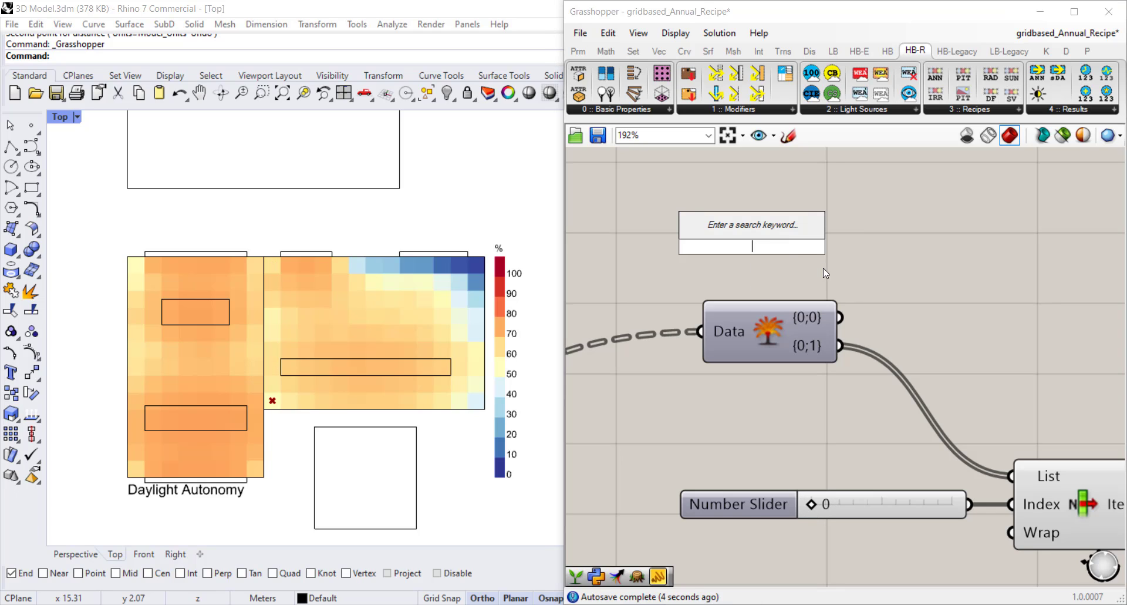
type("flatten")
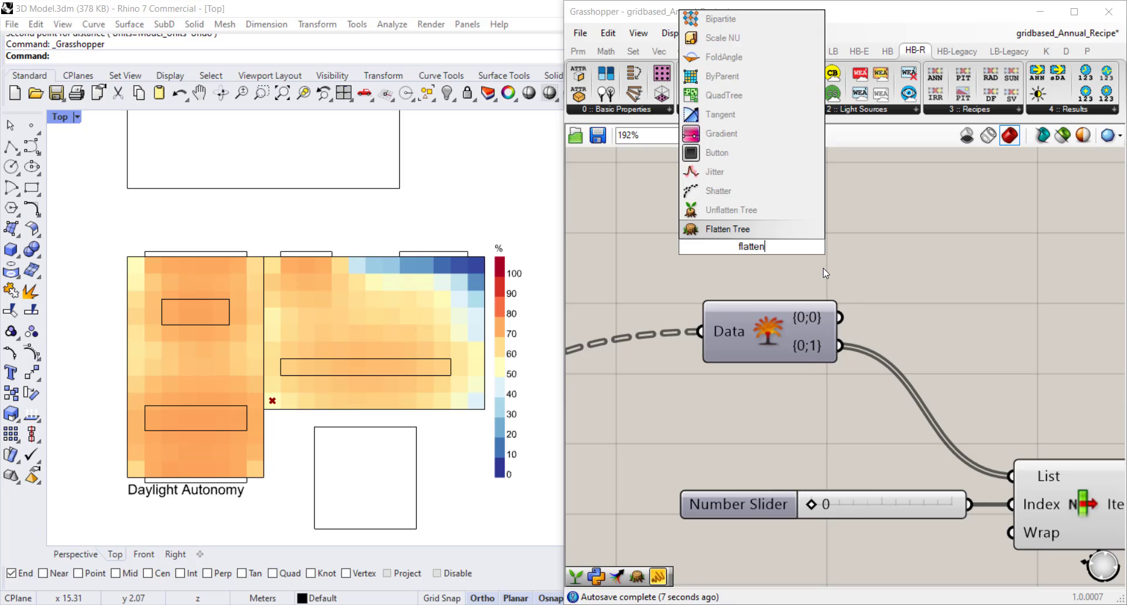
left_click(787, 228)
left_click_drag(771, 254, 802, 255)
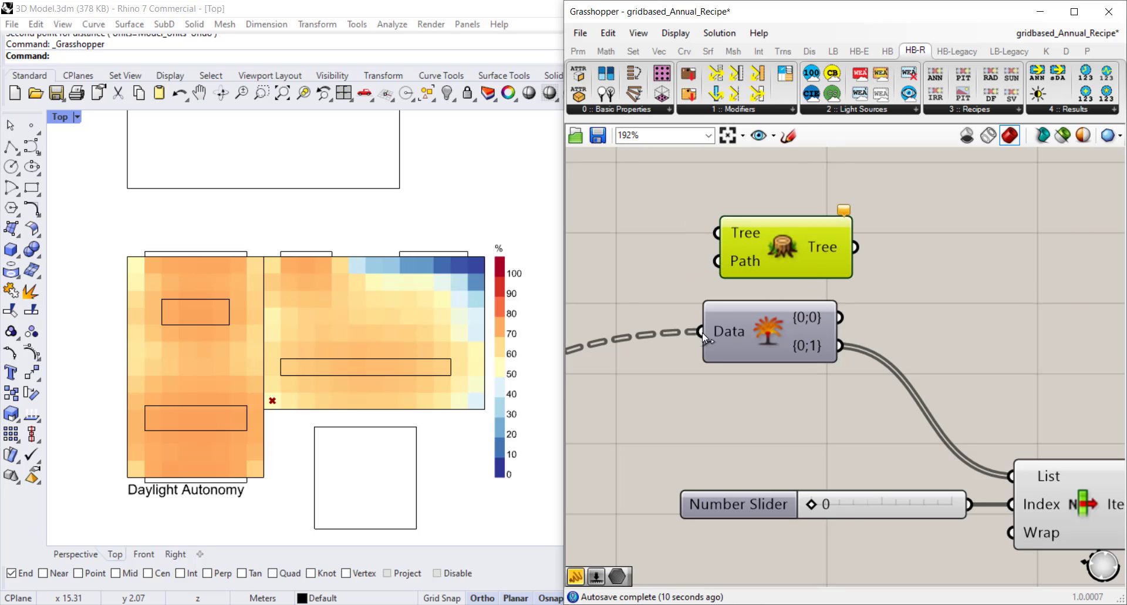
Step: Reroute the grid points through Flatten Tree into List Item's List input and delete Explode Tree
left_click_drag(702, 332, 729, 229, "ctrl+shift")
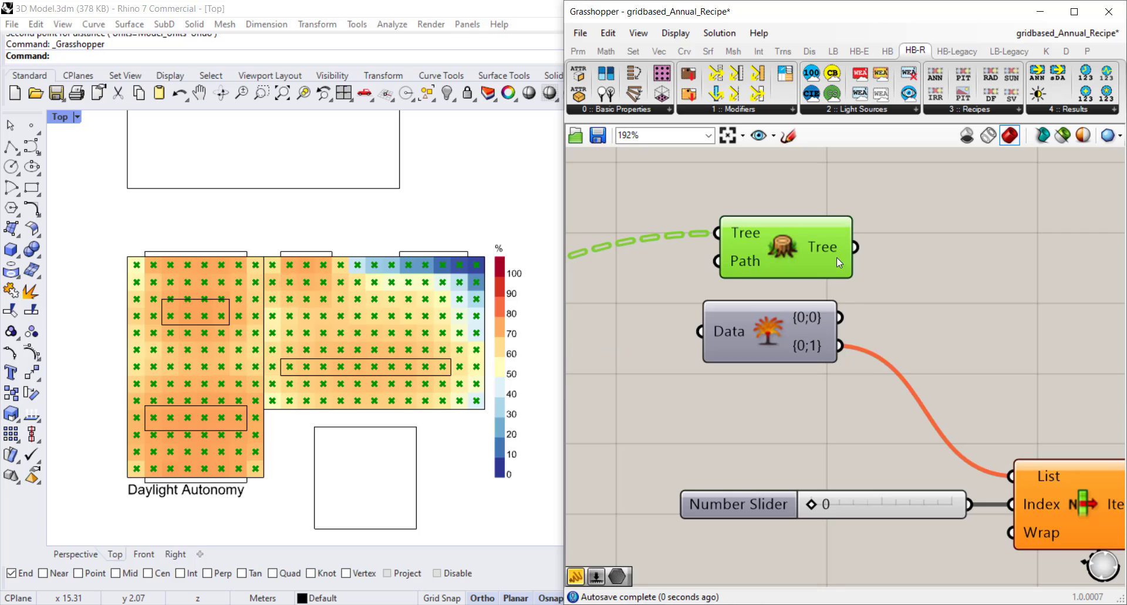
left_click_drag(855, 250, 1011, 476)
left_click(795, 343)
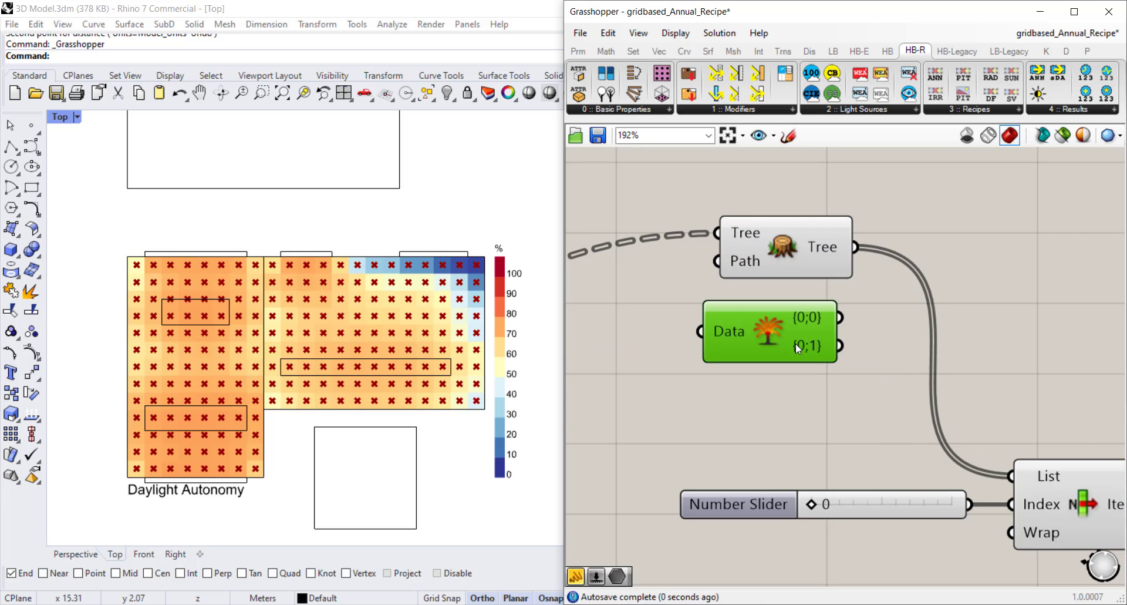
key("Delete")
Step: Move Flatten Tree down to just above the number slider and turn off its preview
left_click_drag(788, 233, 788, 360)
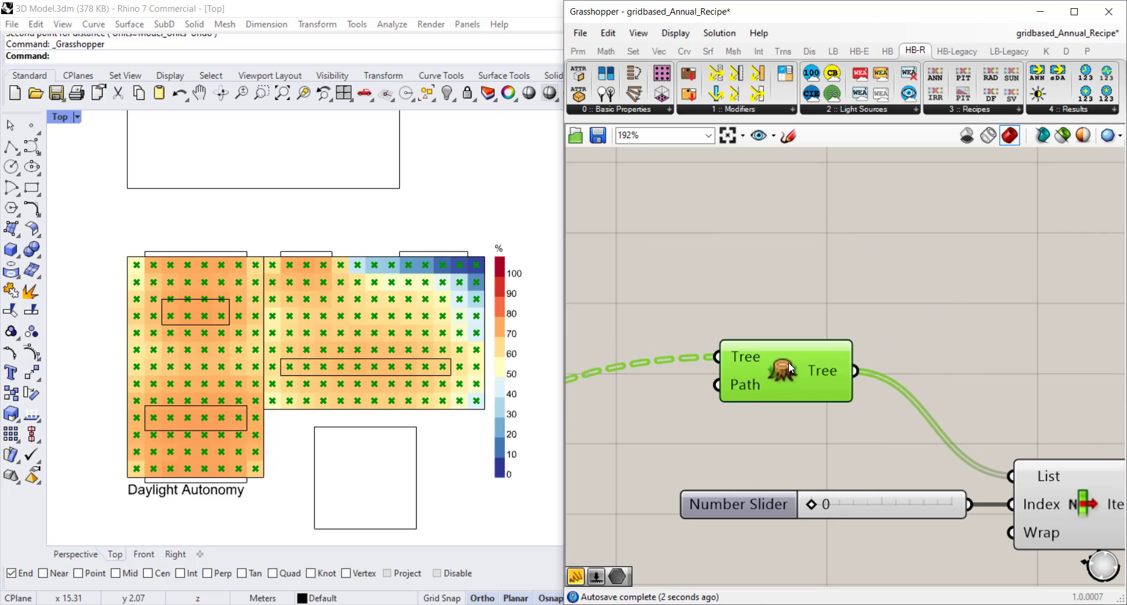
middle_click(788, 362)
left_click(815, 327)
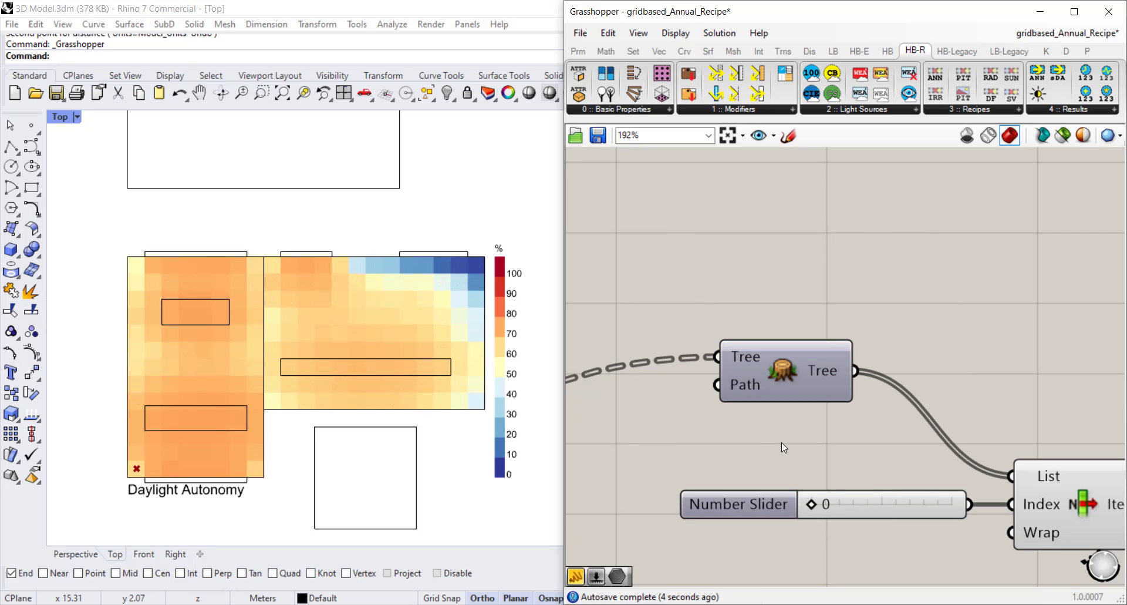
Step: Set the index slider to 221 and move Flatten Tree closer to the slider
left_click_drag(812, 504, 956, 508)
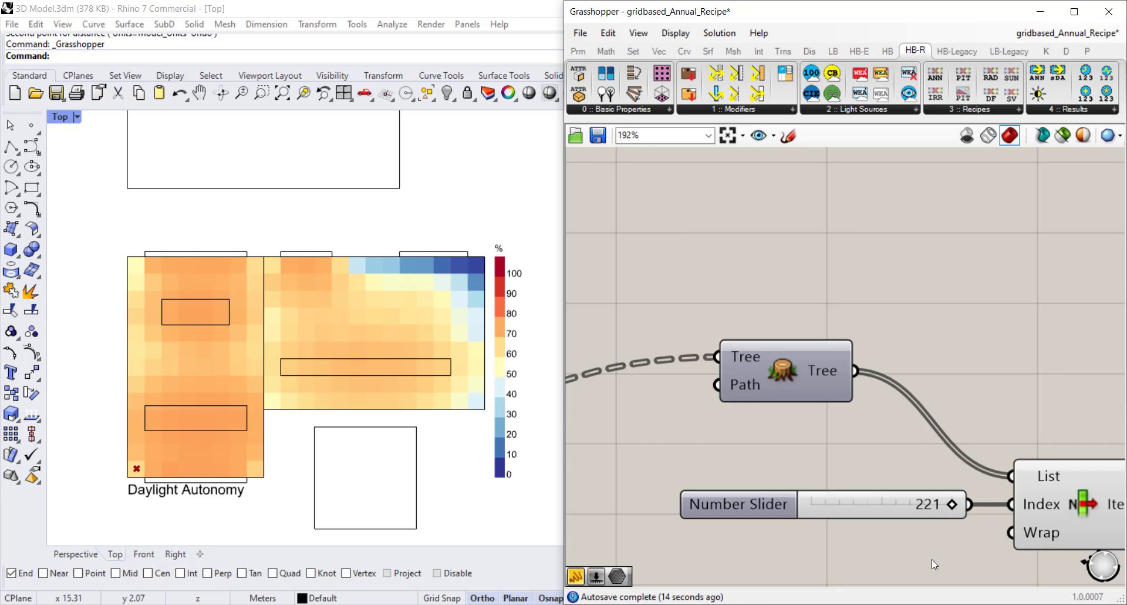
scroll(906, 537, "down", 3)
right_click_drag(972, 556, 787, 436)
left_click_drag(638, 324, 639, 352)
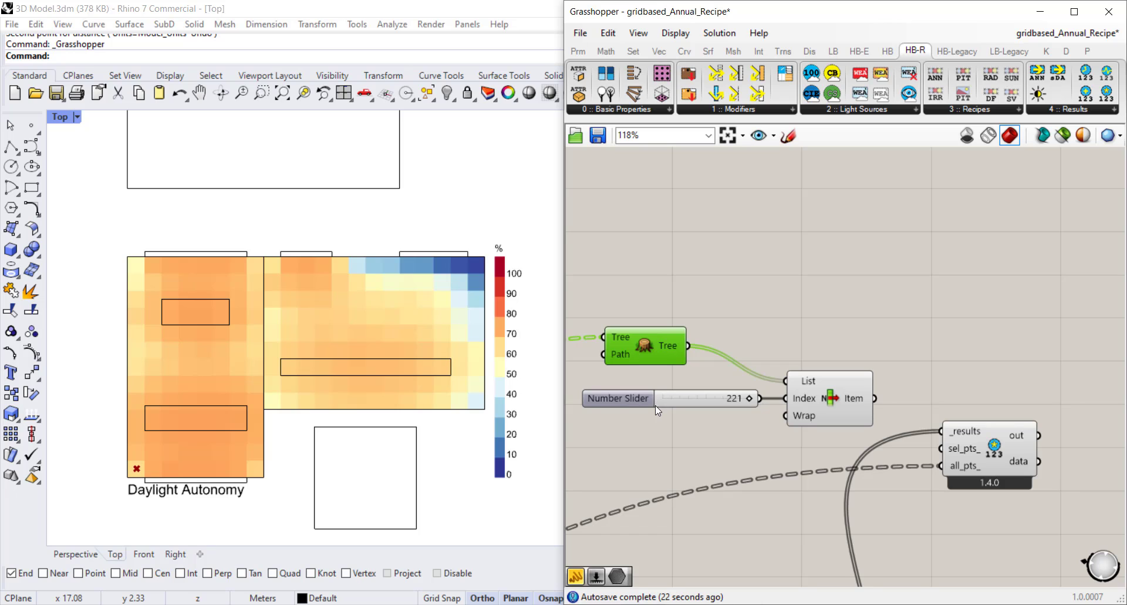
left_click(621, 285)
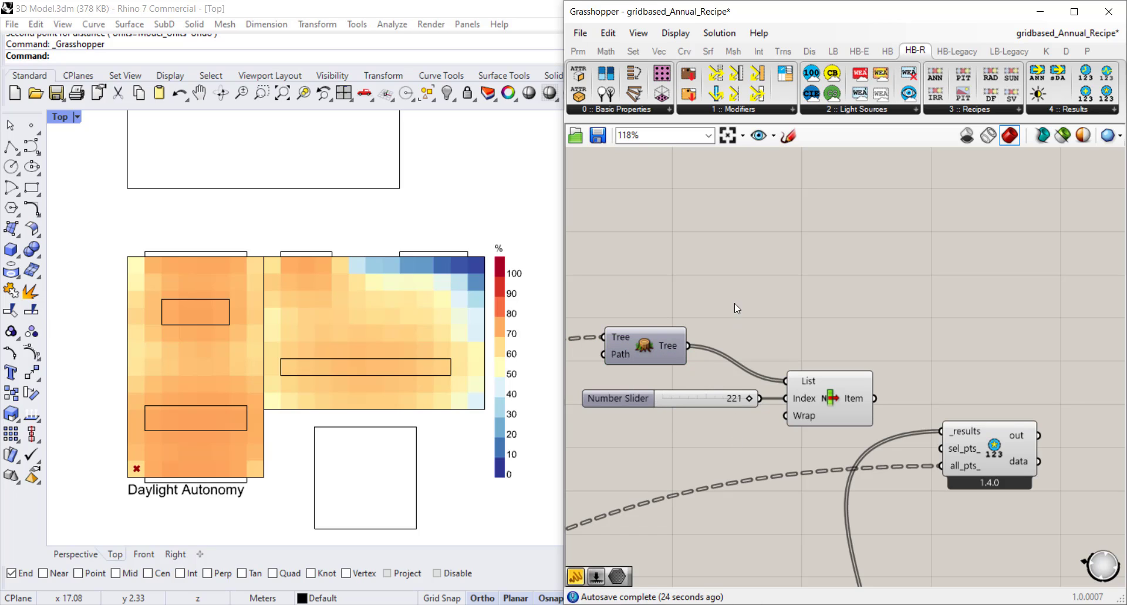
Step: Connect List Item's Item output to the sel_pts_ input of HB Annual Results to Data
right_click_drag(896, 393, 942, 284)
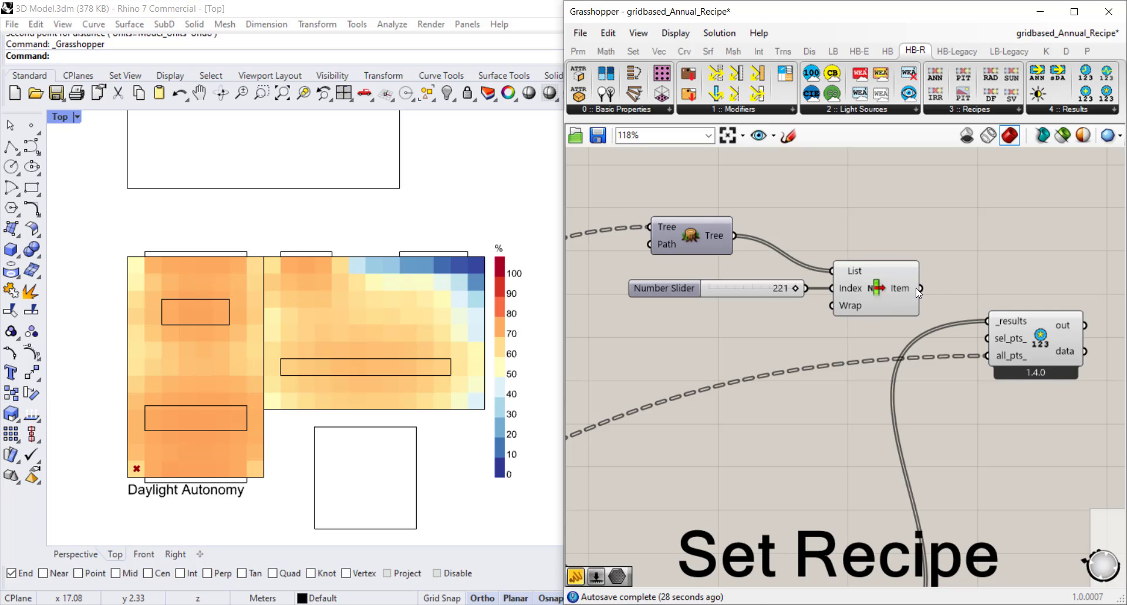
left_click_drag(919, 288, 987, 339)
mouse_move(1040, 338)
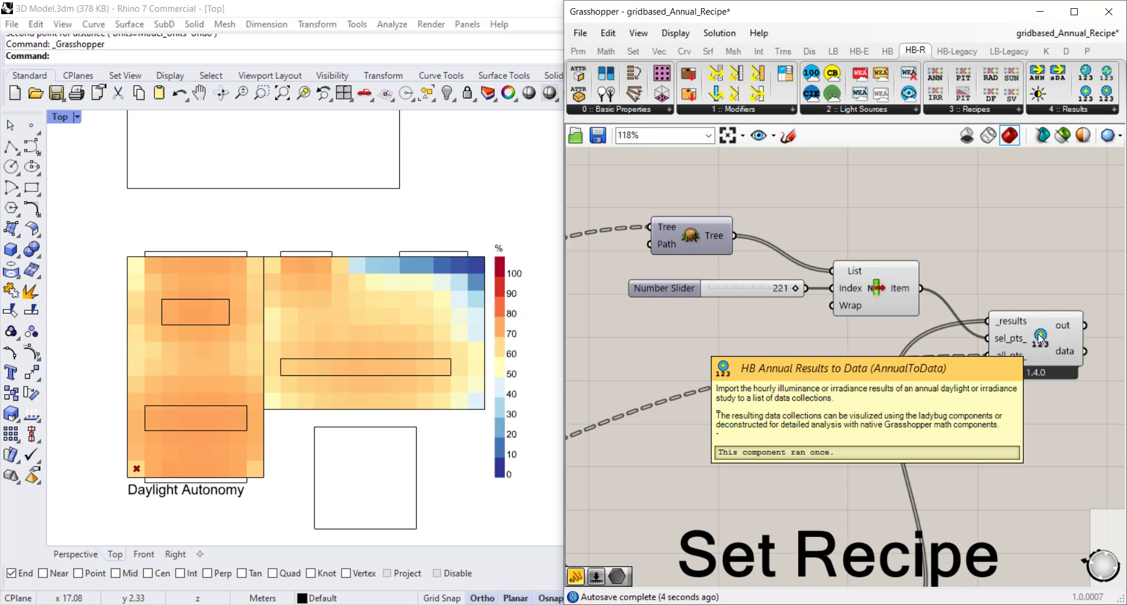
Step: Add an LB Hourly Plot component to the right of HB Annual Results to Data
right_click_drag(1039, 338, 775, 329)
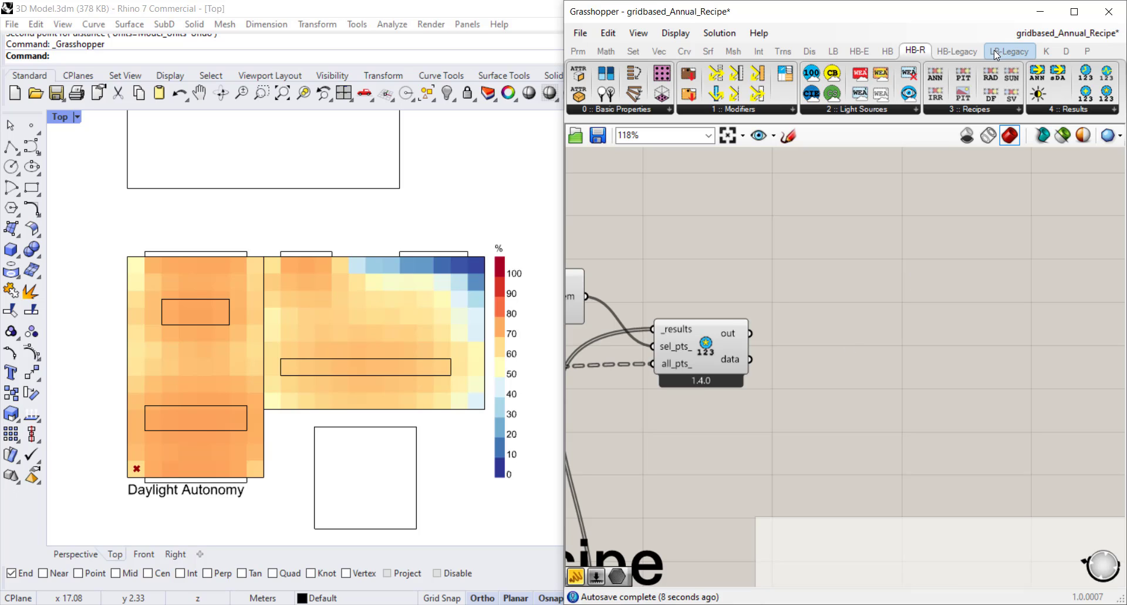
left_click(834, 51)
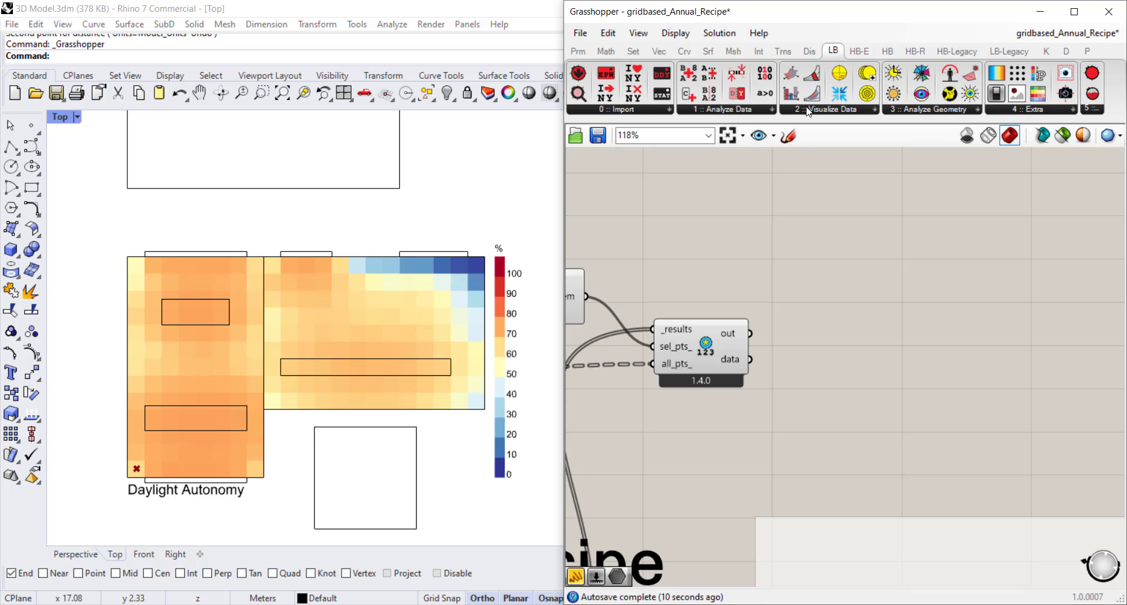
left_click(827, 111)
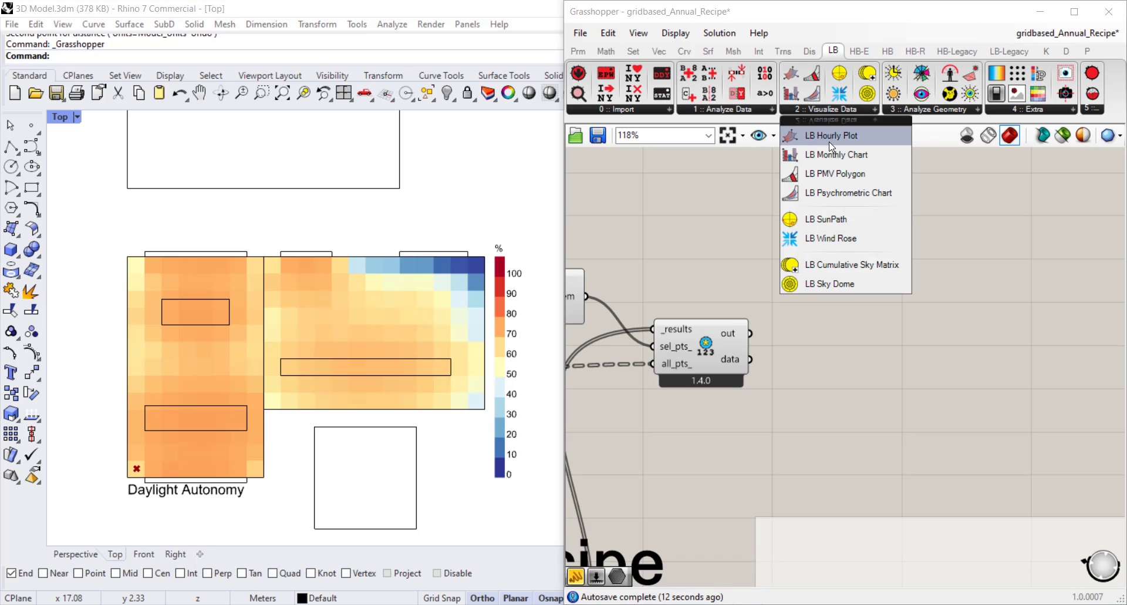
left_click(830, 139)
left_click(914, 360)
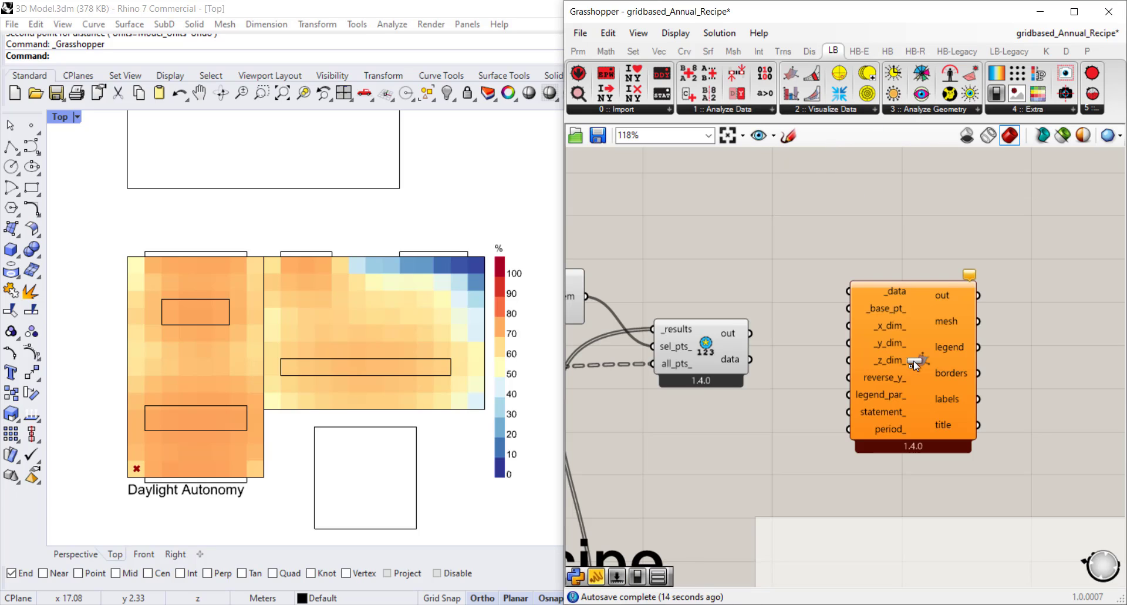
left_click_drag(932, 290, 986, 337)
left_click(819, 377)
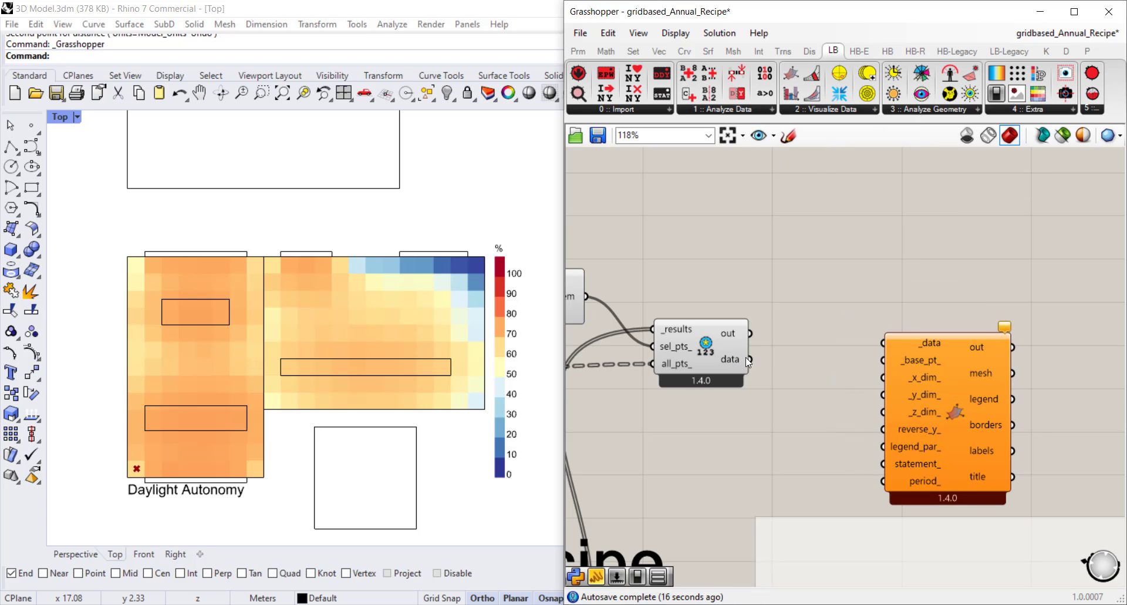
Step: Connect HB Annual Results to Data's data output to LB Hourly Plot's _data input and show the whole plot in the Rhino Top view
left_click_drag(749, 359, 872, 341)
left_click_drag(953, 355, 953, 371)
scroll(263, 210, "down", 2)
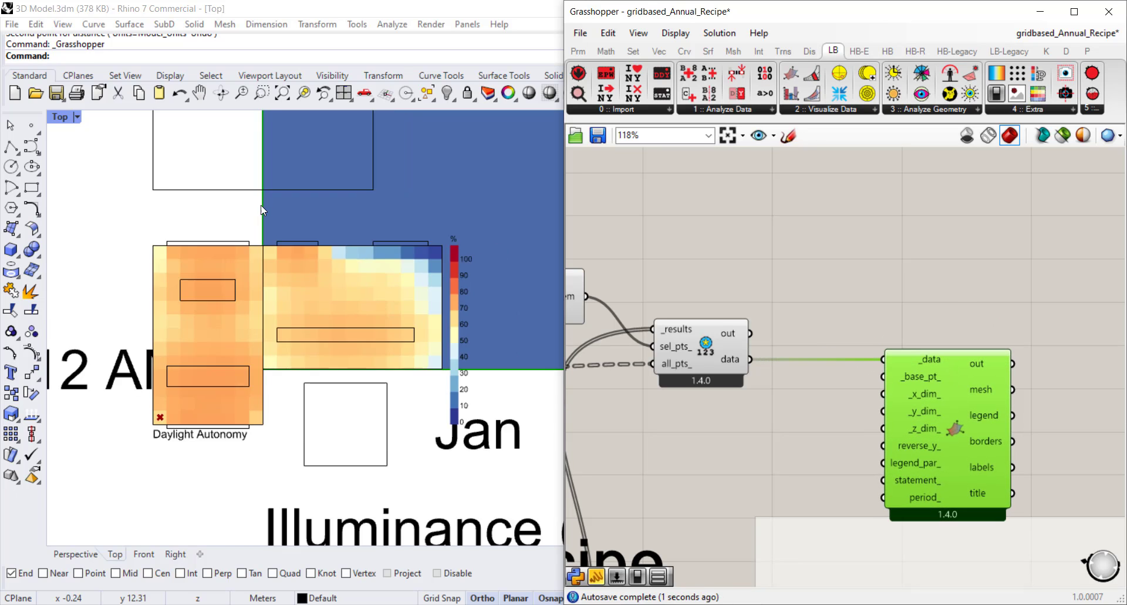
scroll(261, 206, "down", 4)
left_click(1039, 10)
scroll(583, 283, "down", 20)
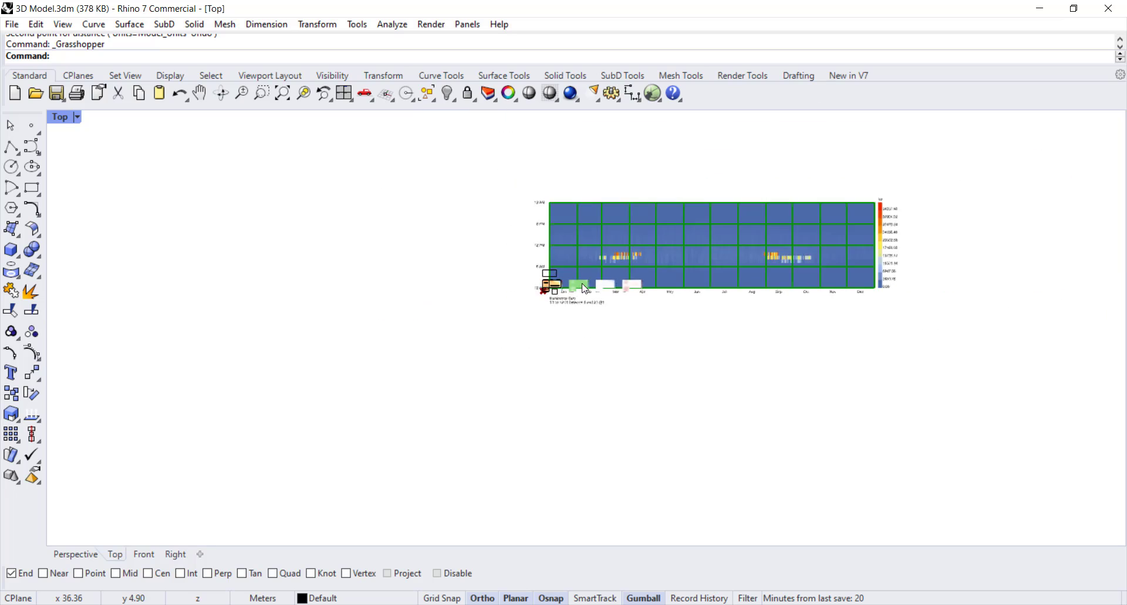
Step: Examine the hourly illuminance plot in the Top view, including the selected sensor point on the Daylight Autonomy grid and the lux legend
scroll(584, 288, "down", 5)
scroll(614, 297, "up", 15)
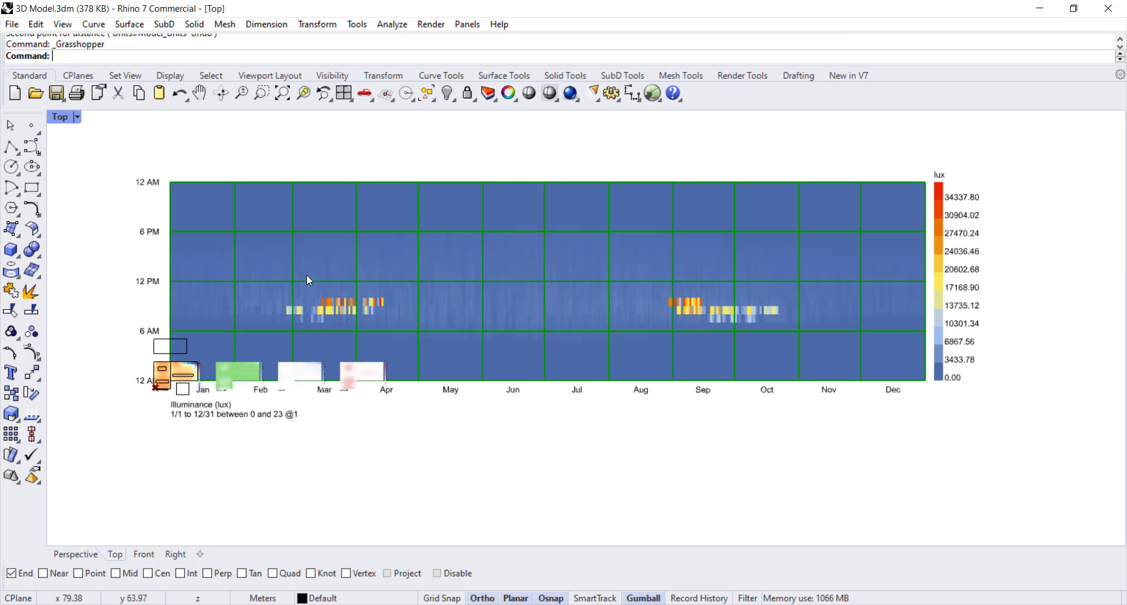
right_click_drag(635, 327, 610, 299)
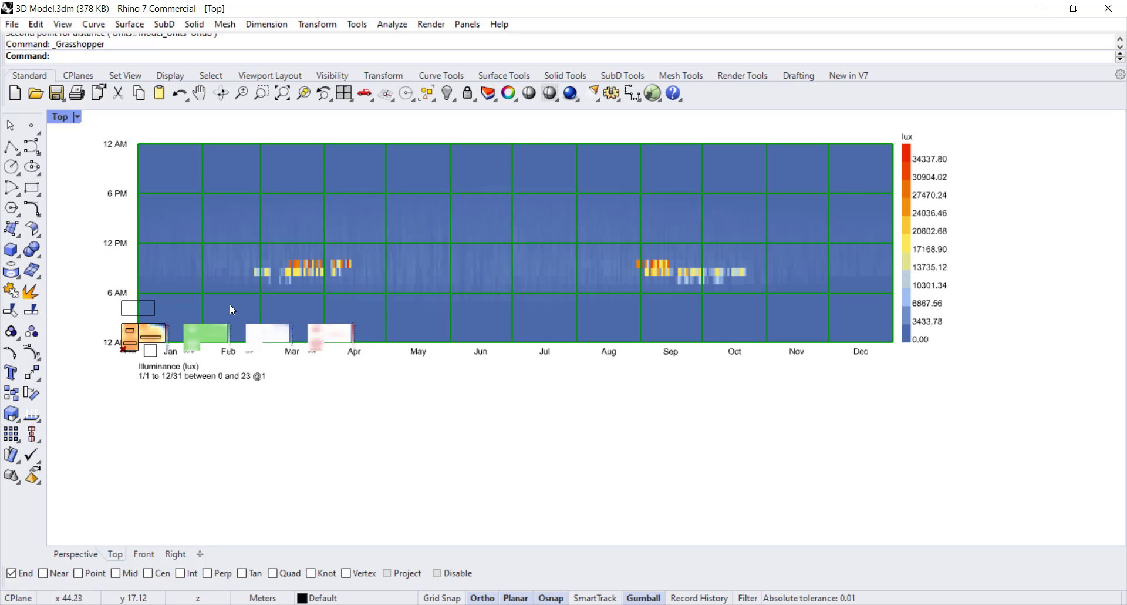
scroll(107, 341, "up", 6)
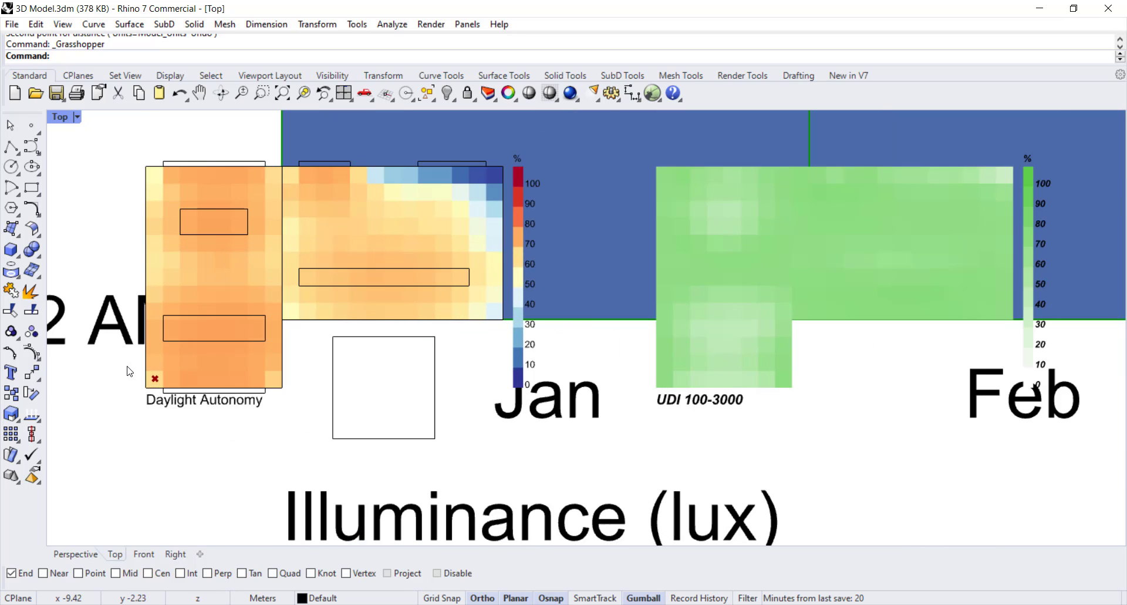
scroll(192, 391, "down", 8)
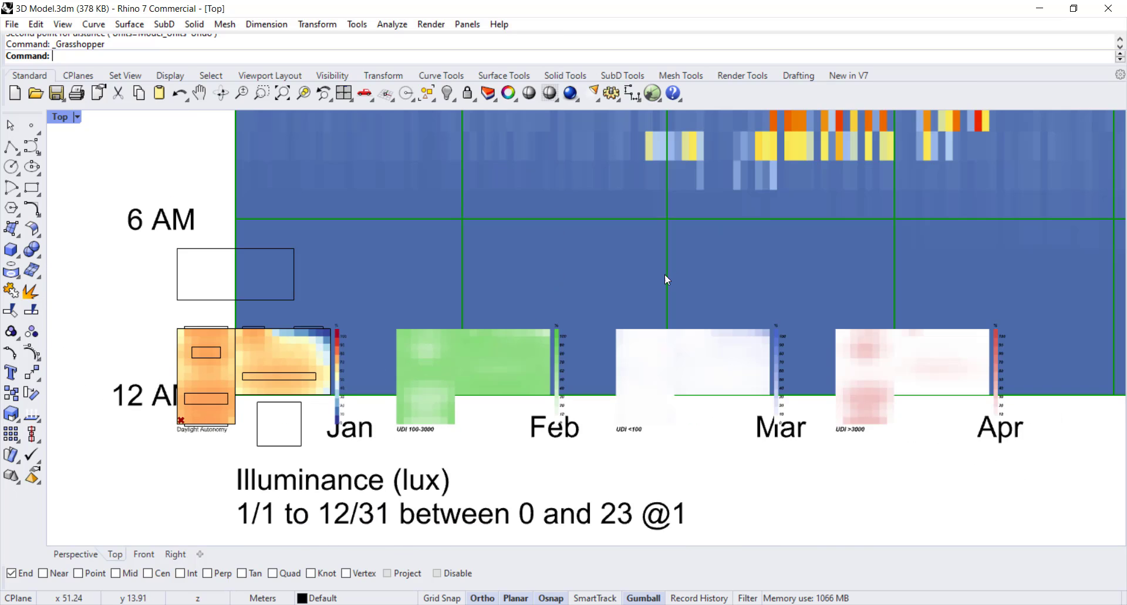
scroll(390, 402, "up", 4)
right_click_drag(927, 358, 493, 374)
scroll(562, 361, "down", 6)
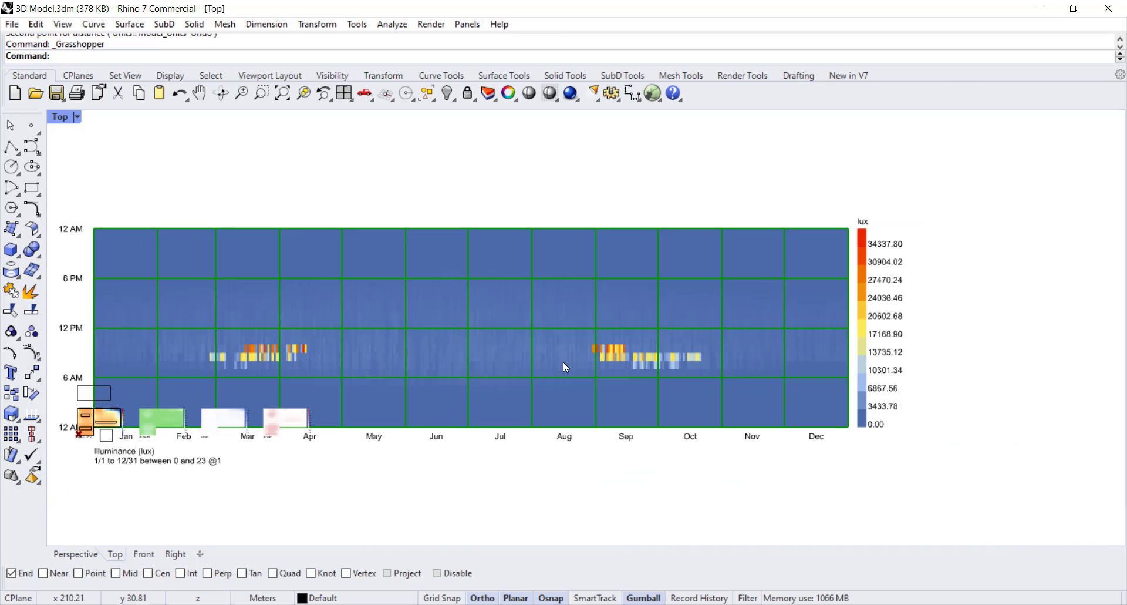
scroll(864, 317, "up", 6)
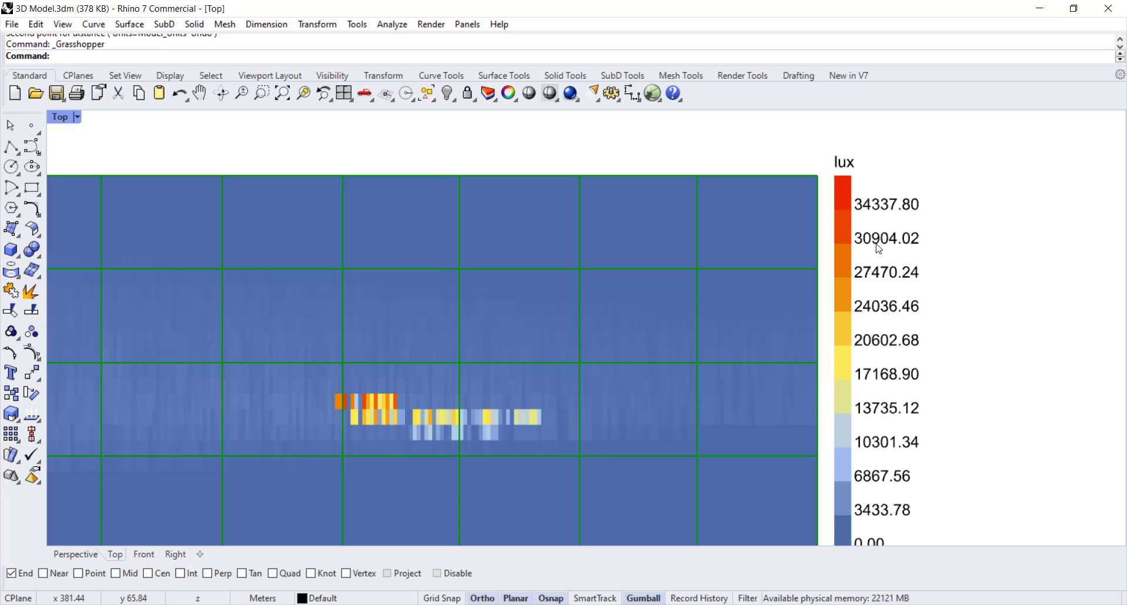
right_click_drag(884, 527, 883, 469)
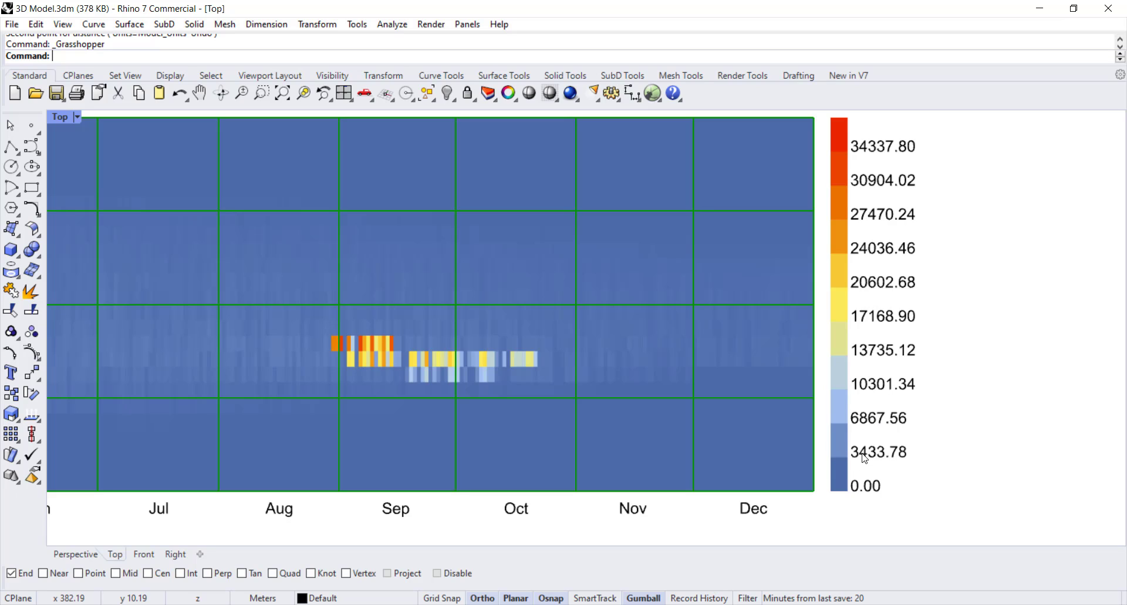
scroll(891, 388, "down", 5)
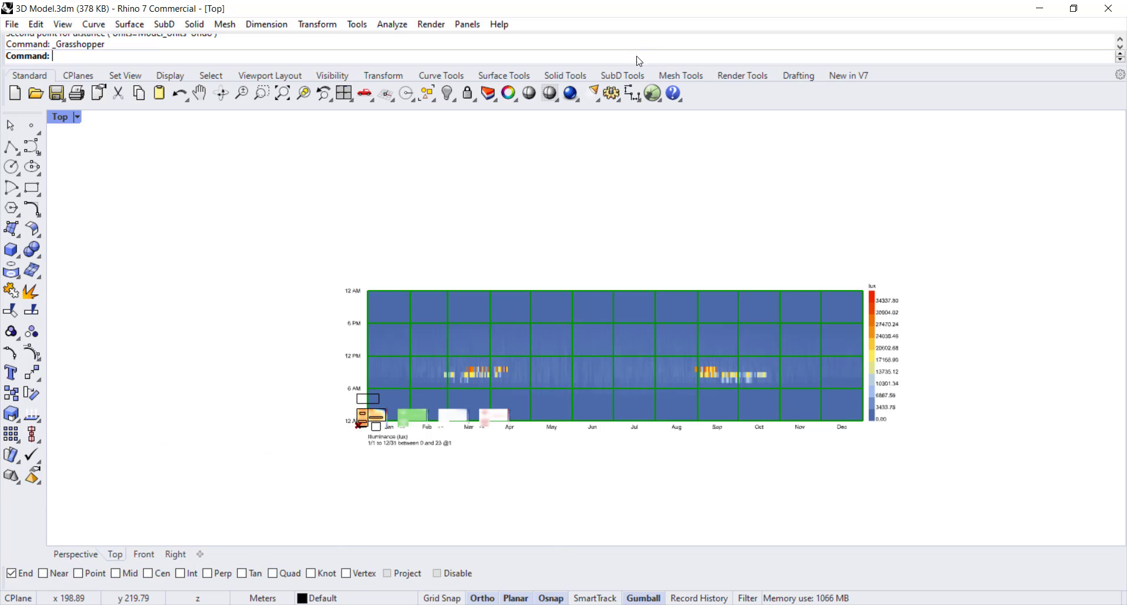
Step: In Grasshopper, add an LB Legend Parameters component and connect its leg_par output to LB Hourly Plot's legend_par_ input
left_click(652, 93)
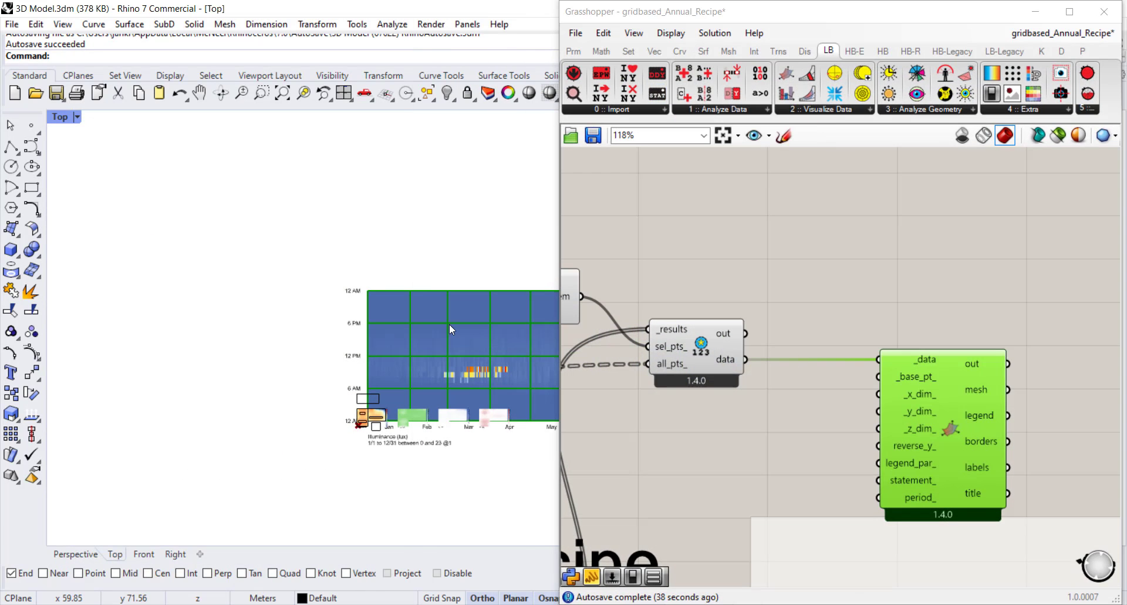
right_click_drag(449, 323, 132, 312)
double_click(815, 438)
type("legend")
left_click(835, 383)
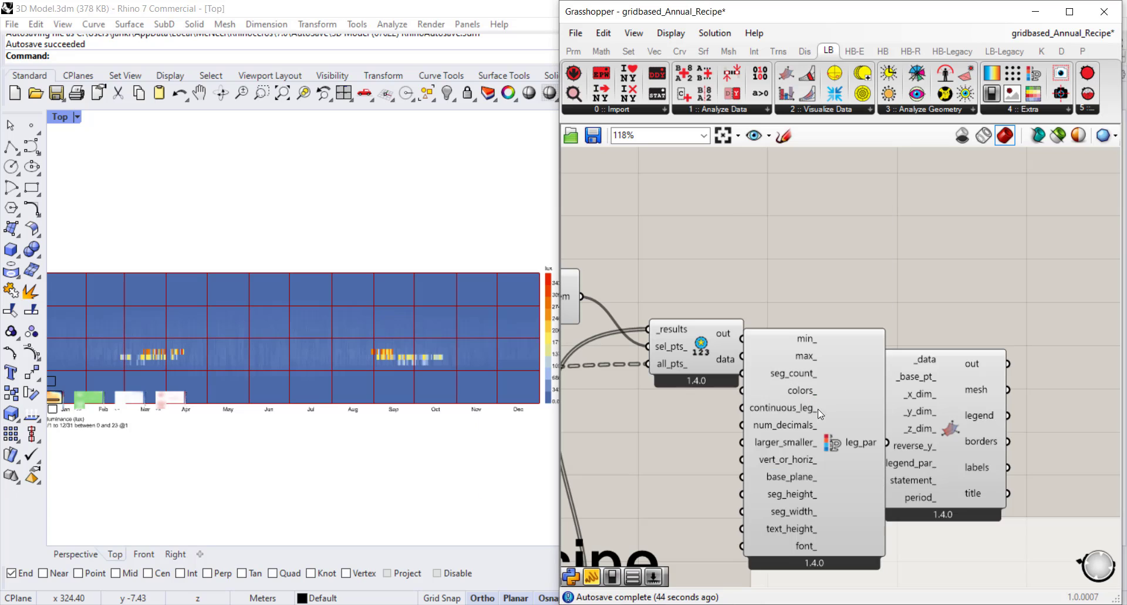
left_click_drag(804, 436, 738, 493)
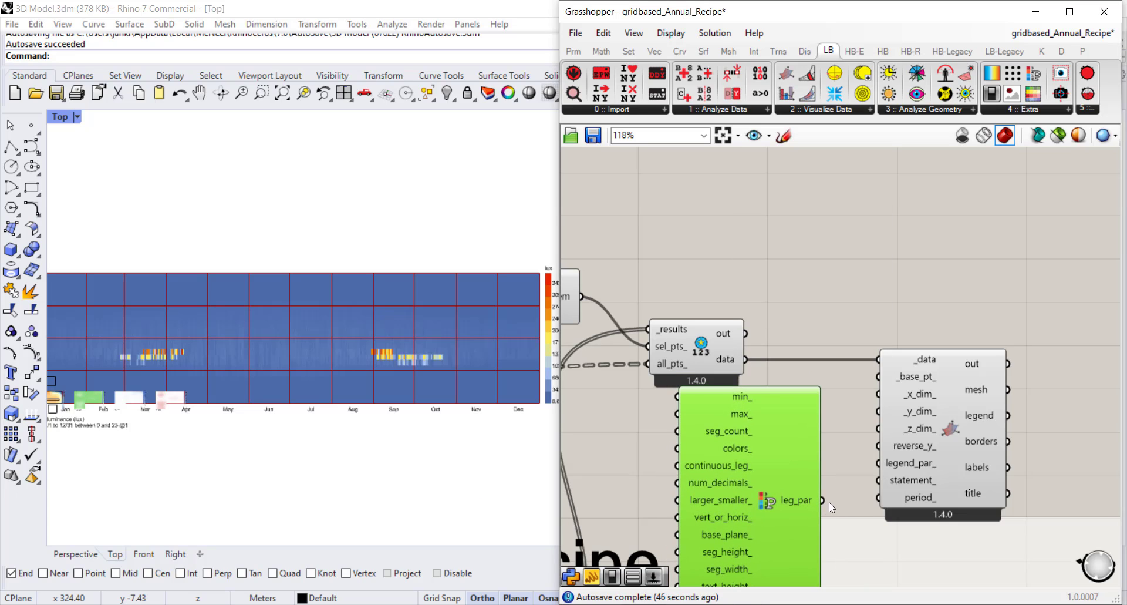
left_click_drag(823, 499, 878, 463)
Step: Add a number slider set to 3000 and connect it to the max_ input of the legend parameters
double_click(619, 414)
type("3000")
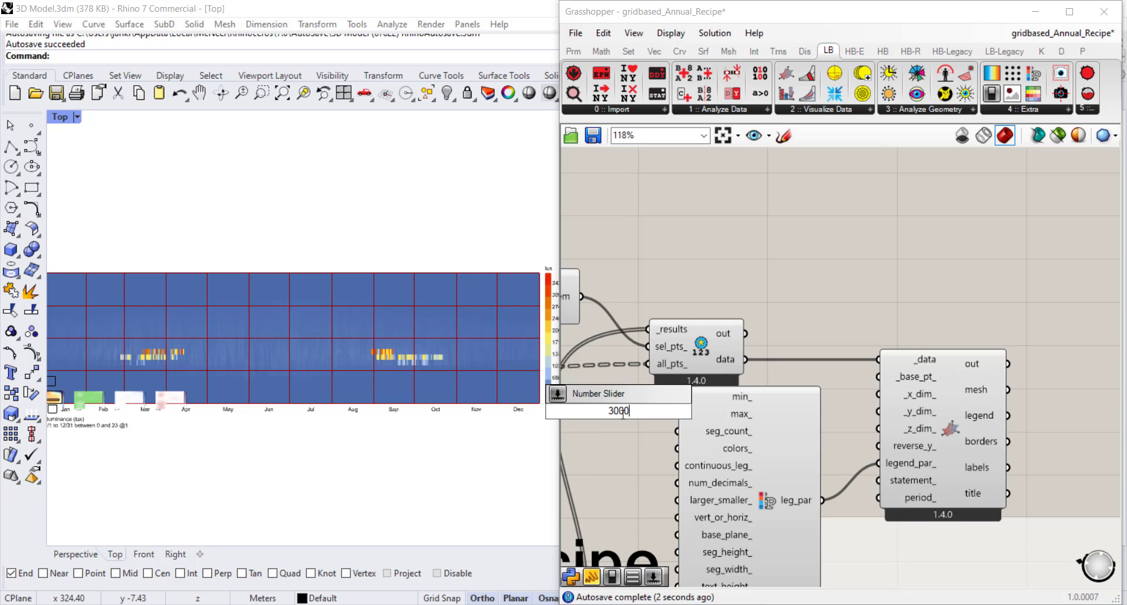
key("Return")
left_click_drag(604, 414, 554, 421)
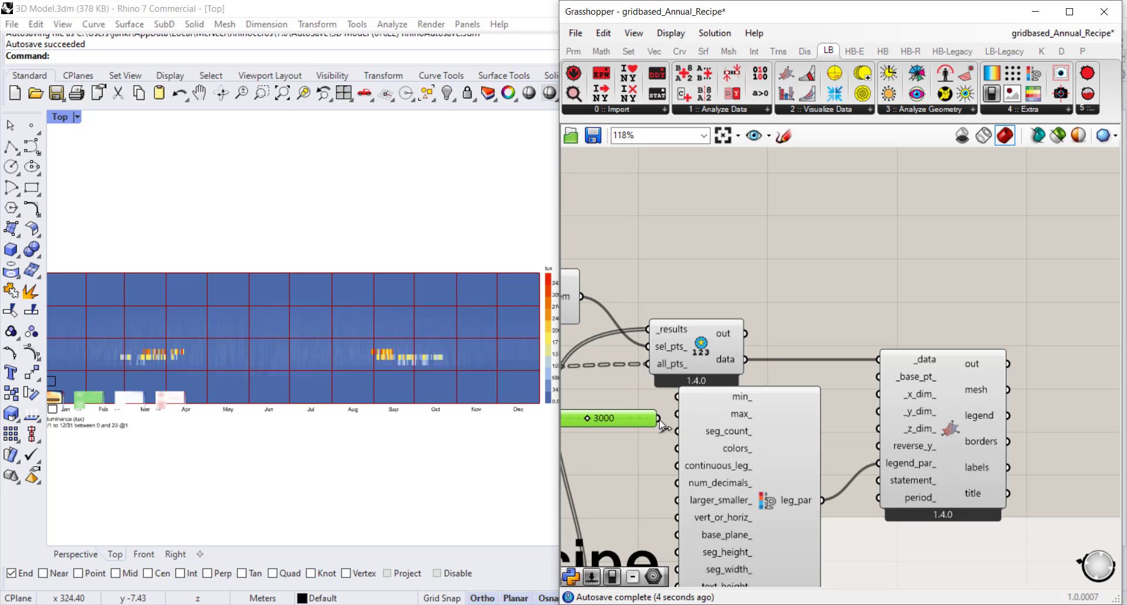
left_click_drag(659, 420, 742, 434)
Step: Inspect the rescaled plot, try sensor index 189, and set List Item's index slider to 153
scroll(122, 359, "up", 5)
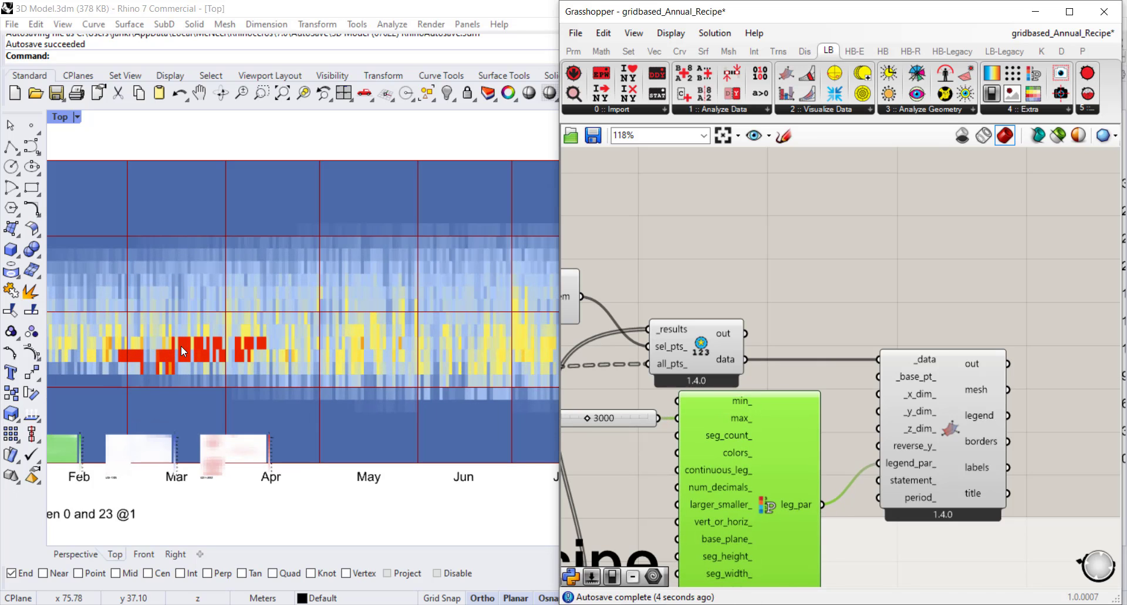
right_click_drag(531, 368, 255, 371)
right_click_drag(372, 347, 291, 348)
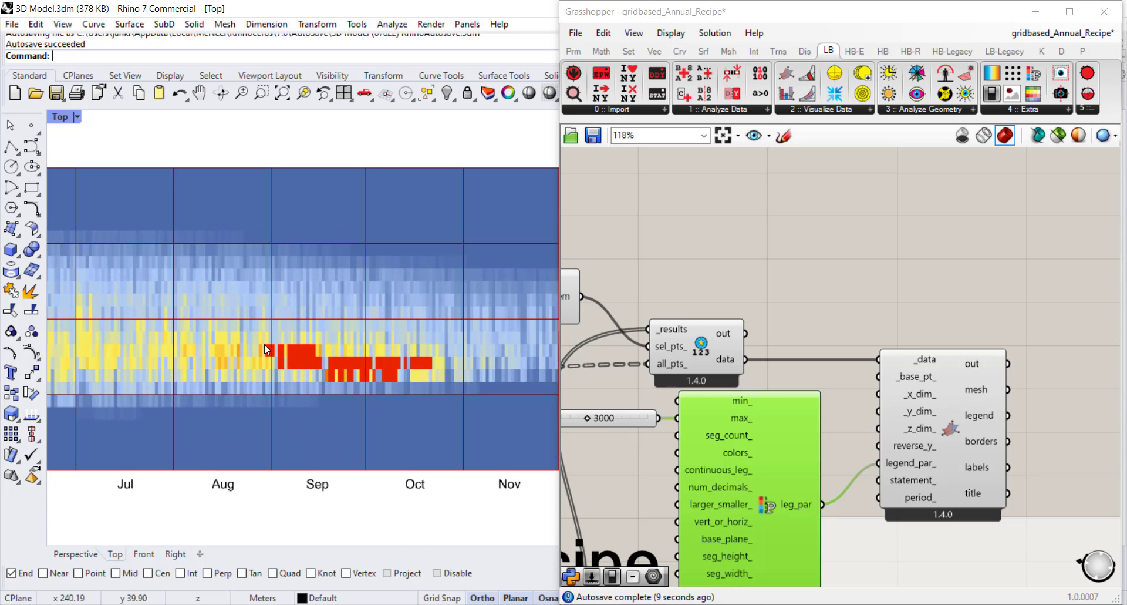
scroll(421, 368, "down", 12)
right_click_drag(623, 276, 904, 220)
left_click_drag(739, 240, 726, 240)
scroll(141, 382, "up", 5)
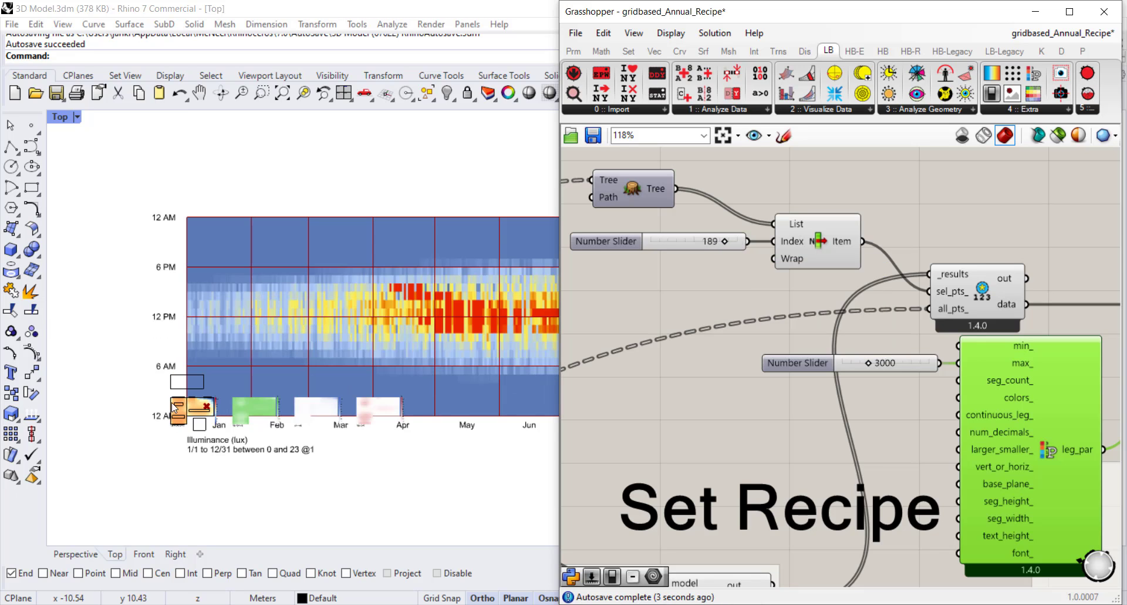
right_click_drag(227, 374, 117, 400)
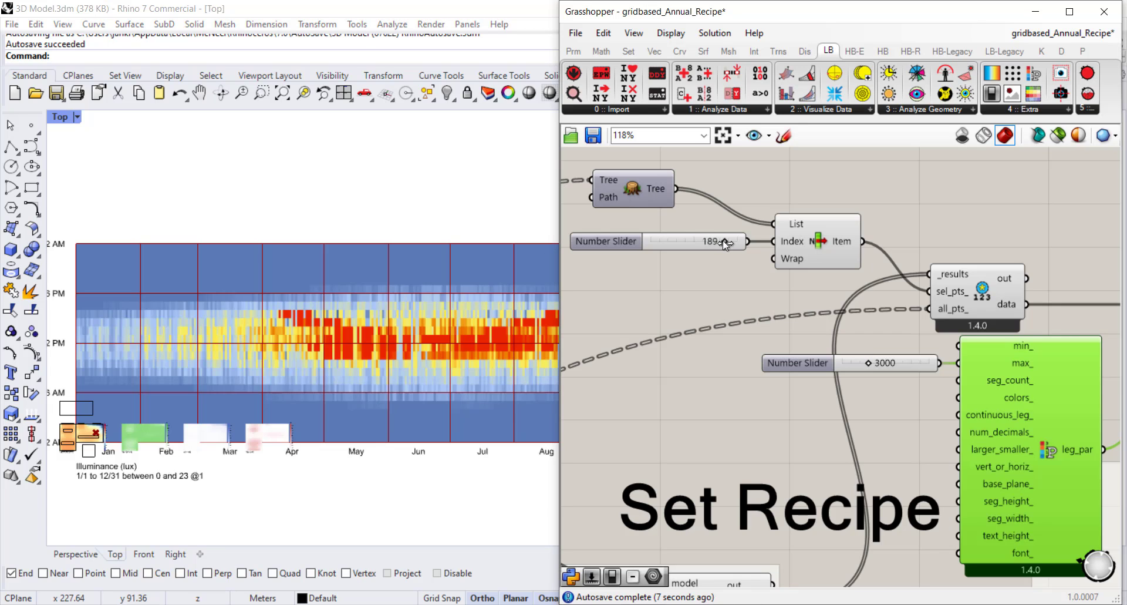
left_click_drag(724, 241, 709, 244)
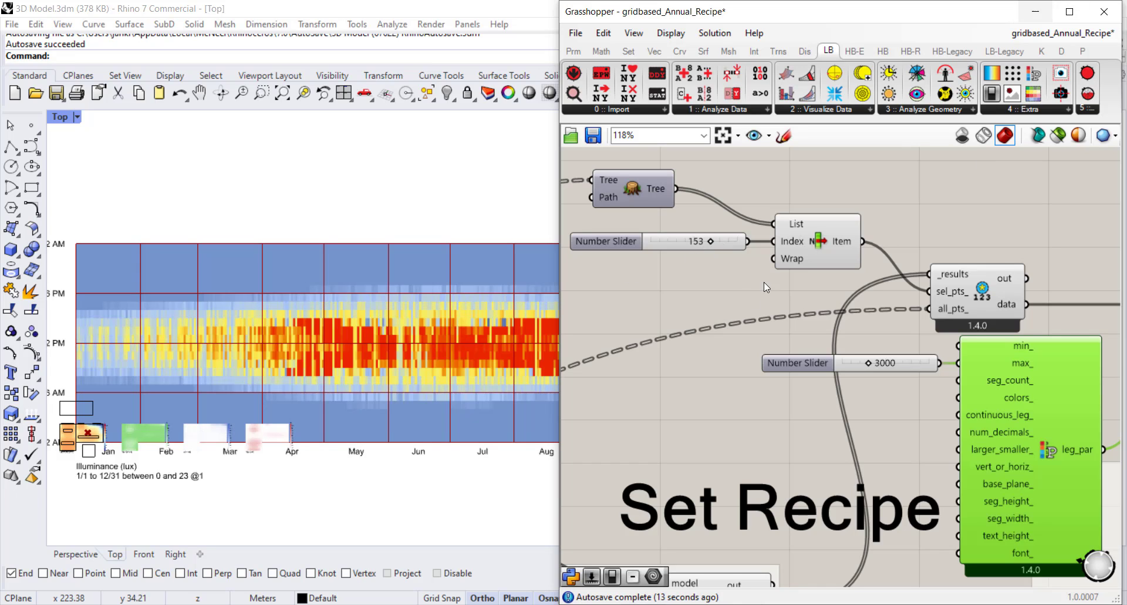
Step: Examine the full-year hourly plot and the location of the newly selected sensor point in the Rhino Top view
left_click(1036, 11)
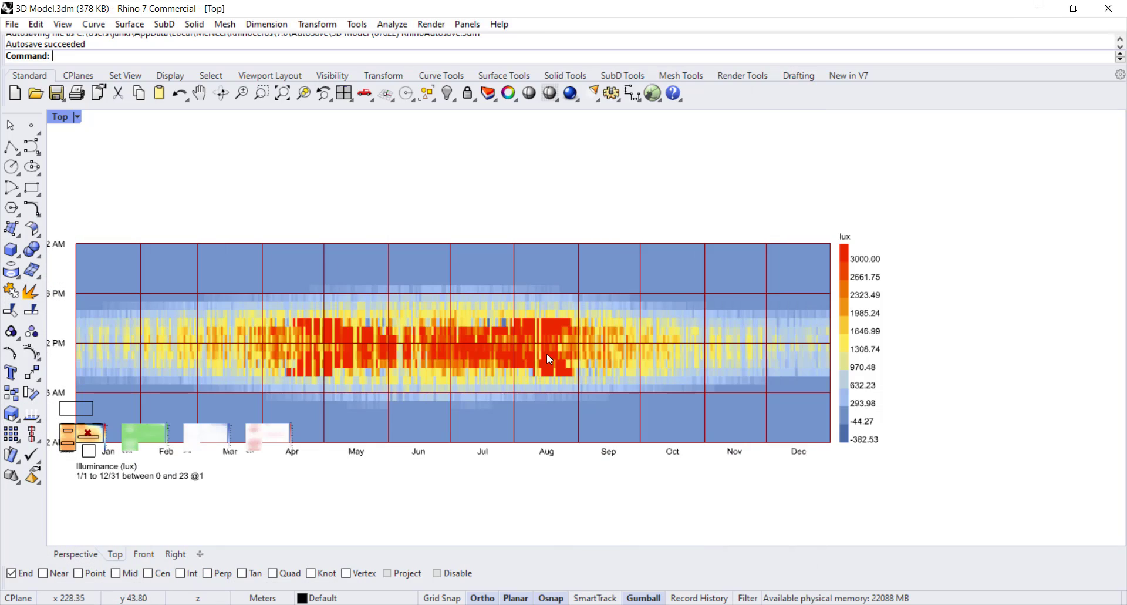
right_click_drag(301, 311, 384, 288)
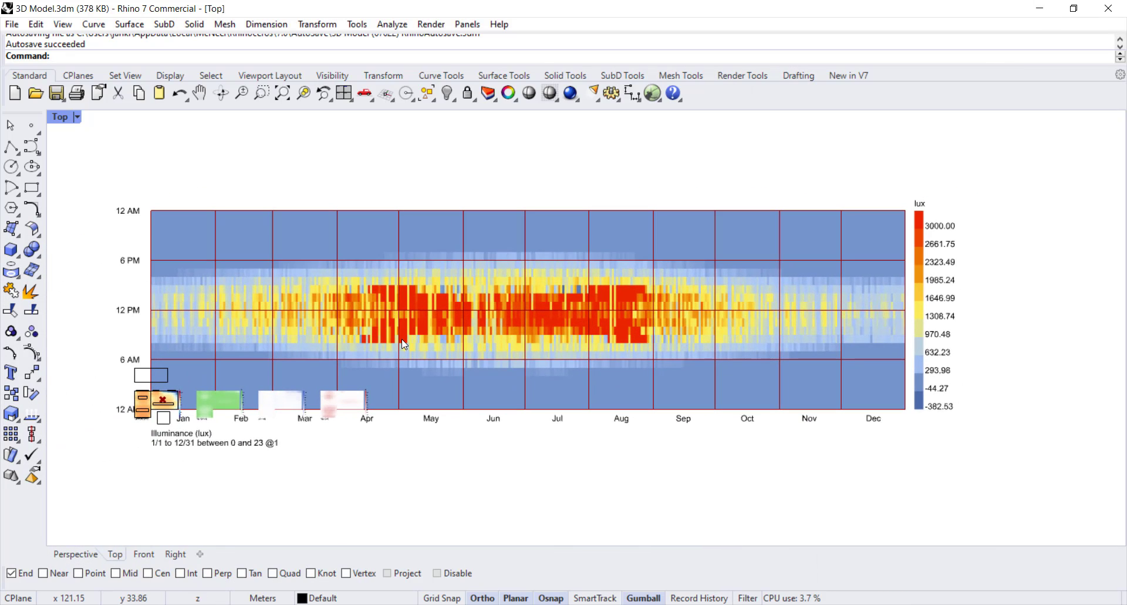
scroll(142, 400, "up", 10)
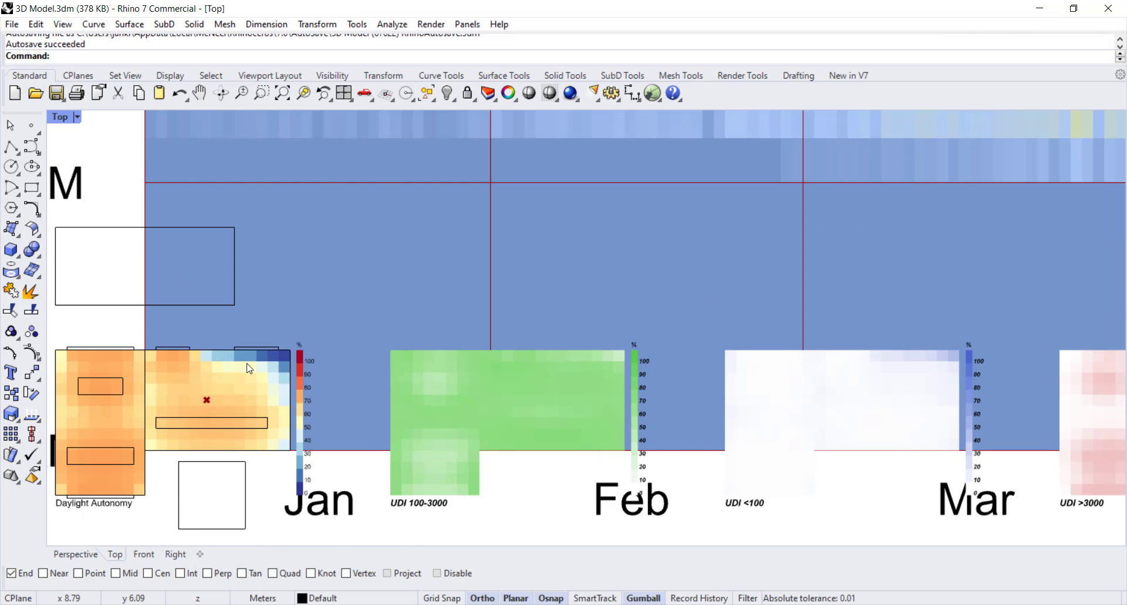
scroll(213, 419, "down", 8)
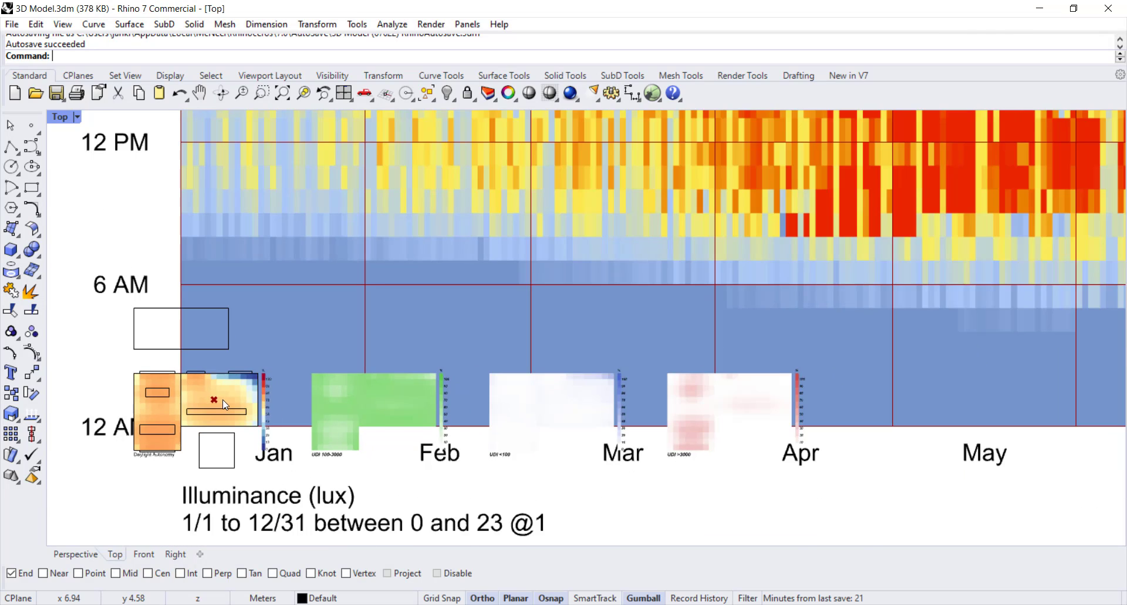
scroll(524, 387, "down", 6)
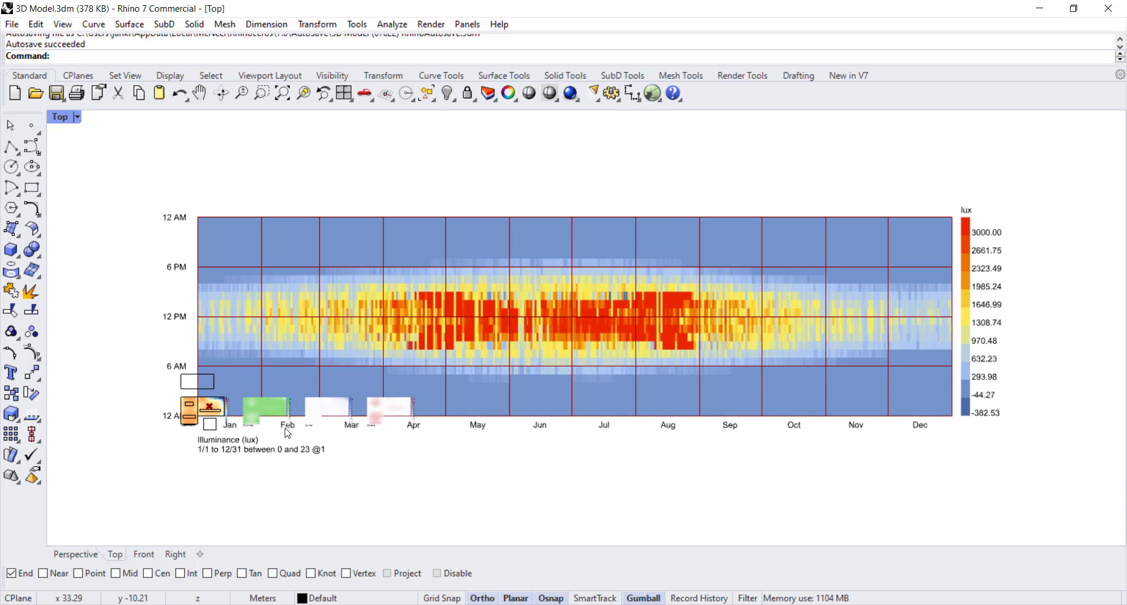
Step: Return to Grasshopper and move LB Hourly Plot farther right to make room in front of its inputs
left_click(655, 93)
scroll(873, 397, "down", 3)
right_click_drag(1059, 403, 780, 375)
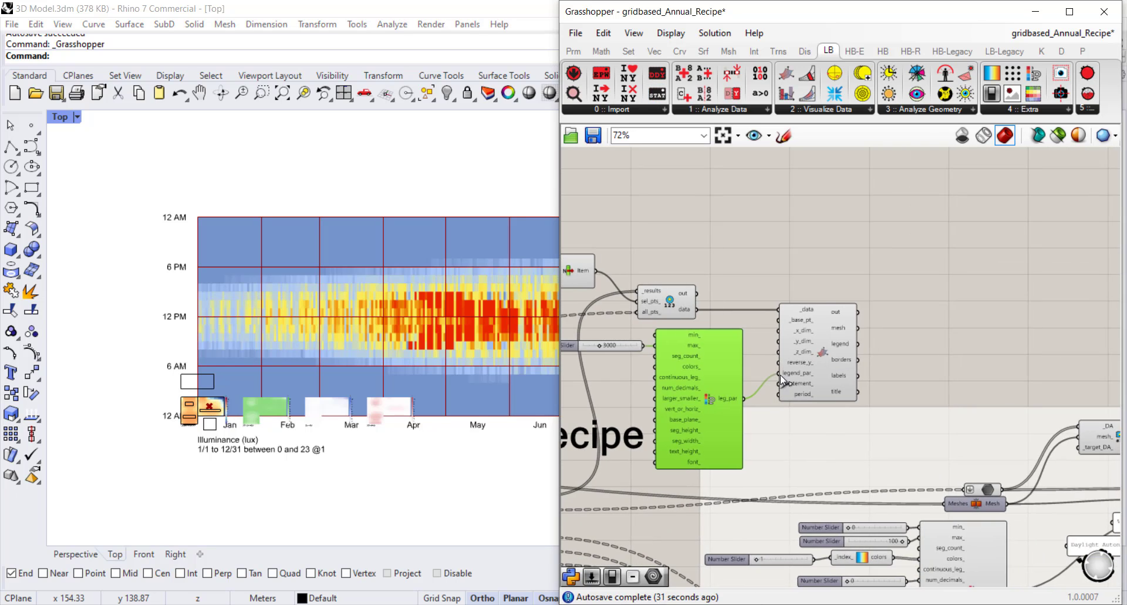
scroll(803, 346, "up", 4)
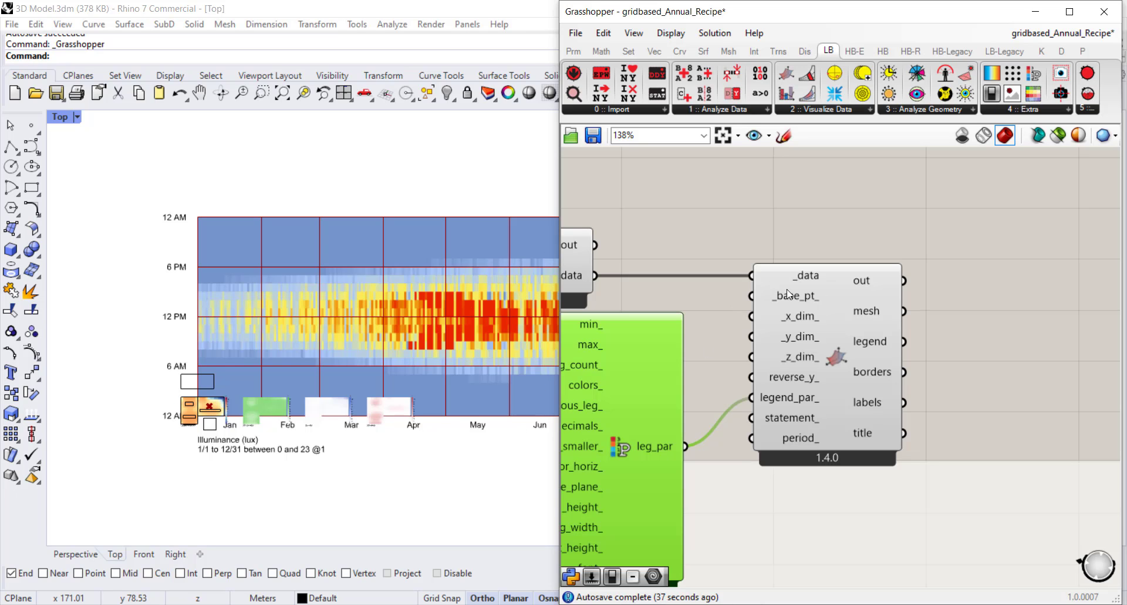
left_click_drag(823, 307, 1044, 287, "shift")
left_click(951, 314)
right_click_drag(1030, 317, 713, 339)
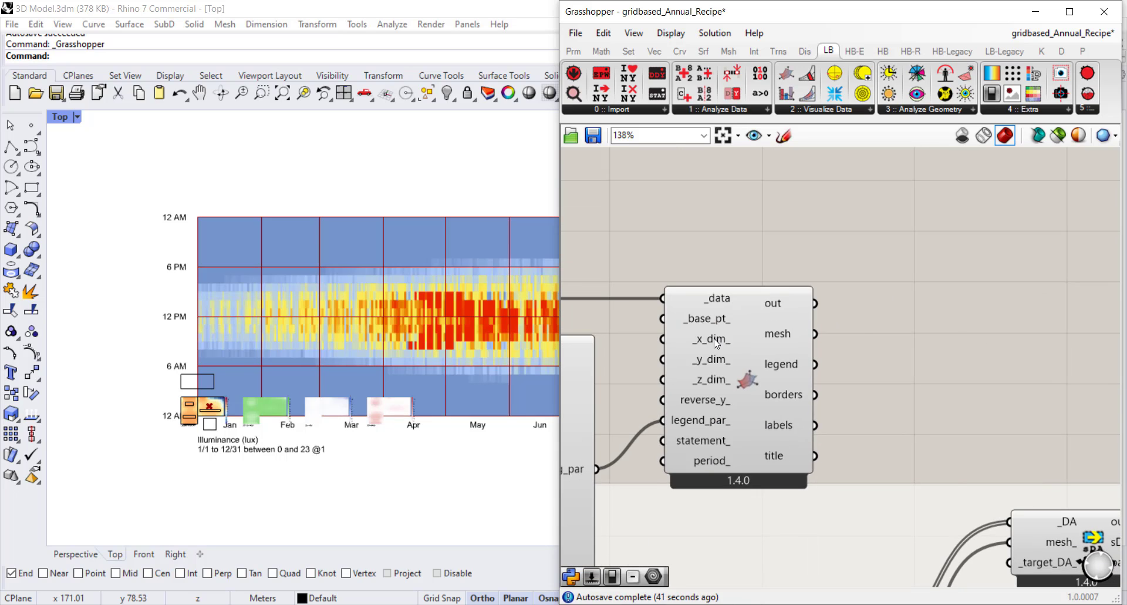
left_click_drag(713, 340, 866, 340)
left_click(636, 353)
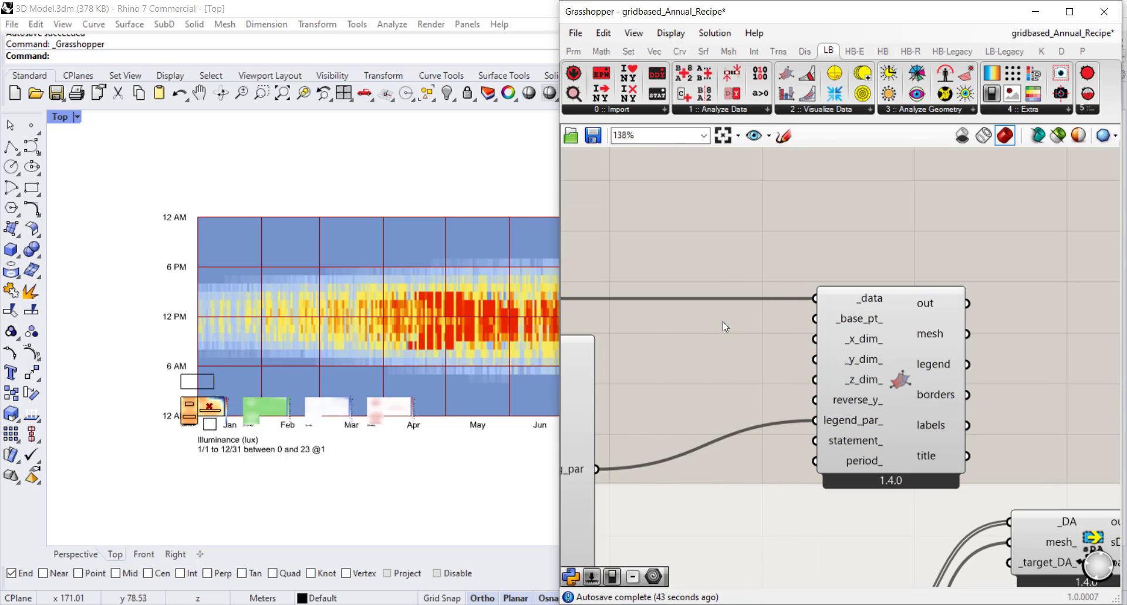
Step: Check the distance upward from beside the plot's lower 12 AM label in the Top view using the Distance command
left_click(158, 202)
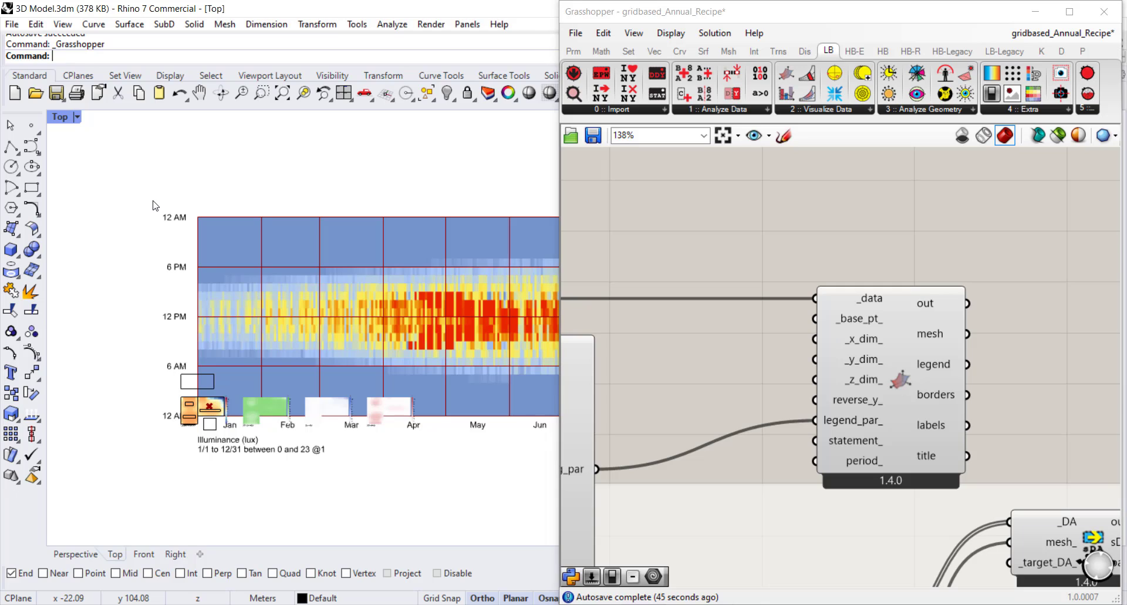
type("Distance")
key("Return")
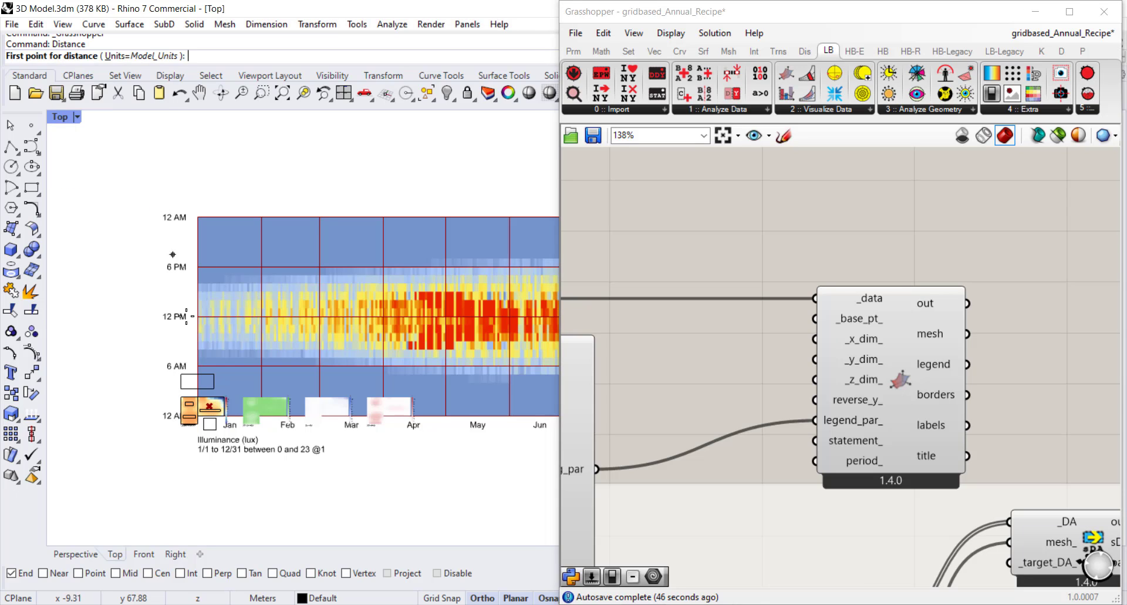
left_click(164, 414)
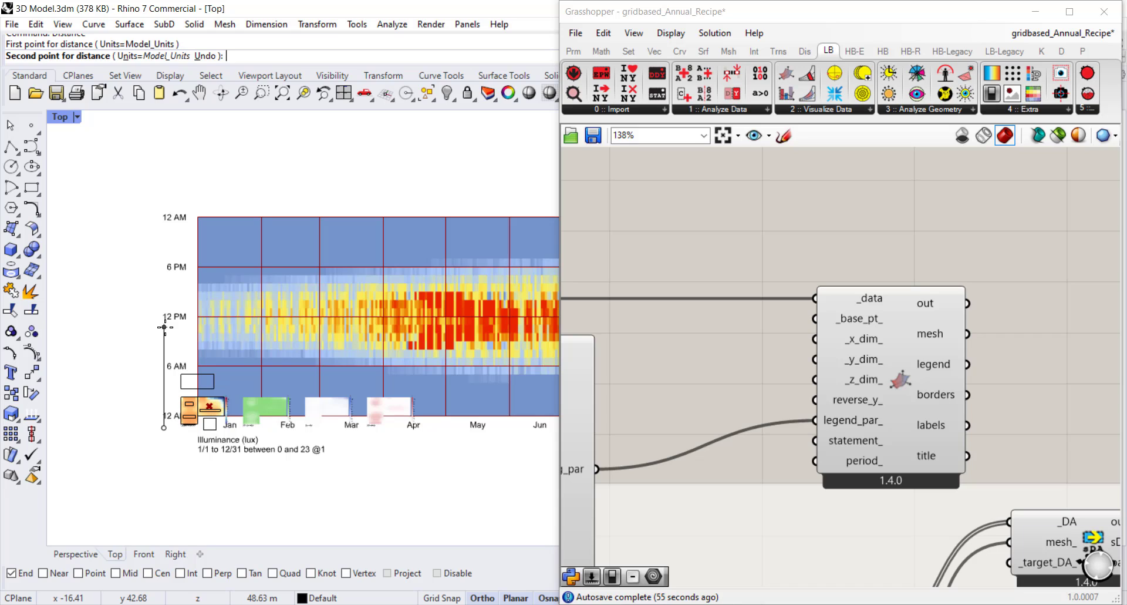
key("Escape")
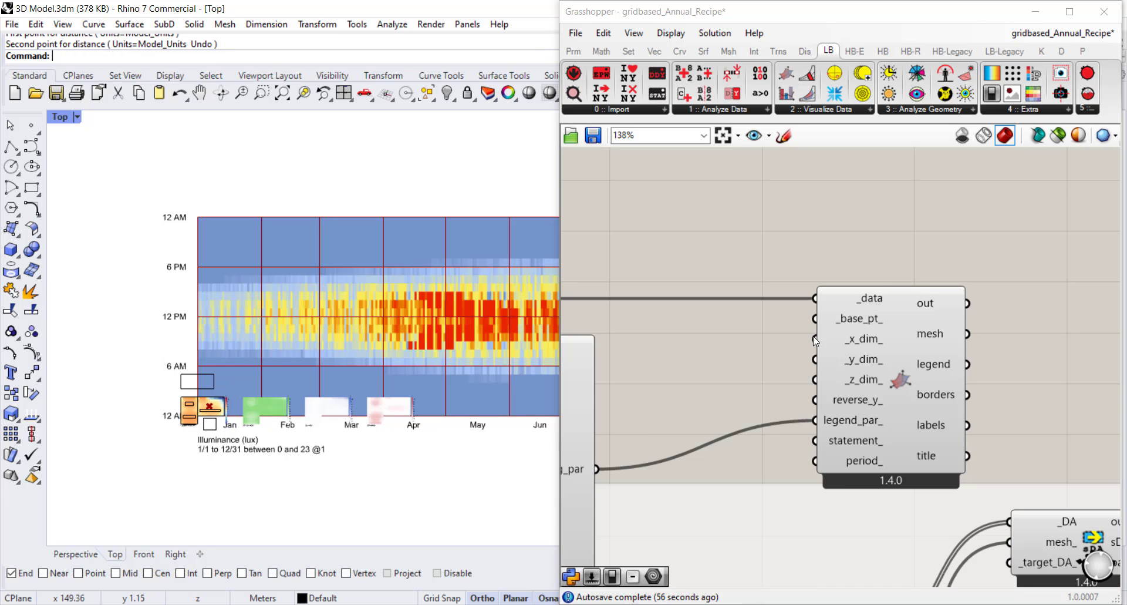
Step: Add a Point parameter with coordinates 0,50,0 and connect it to LB Hourly Plot's _base_pt_ input
double_click(744, 323)
type("0.")
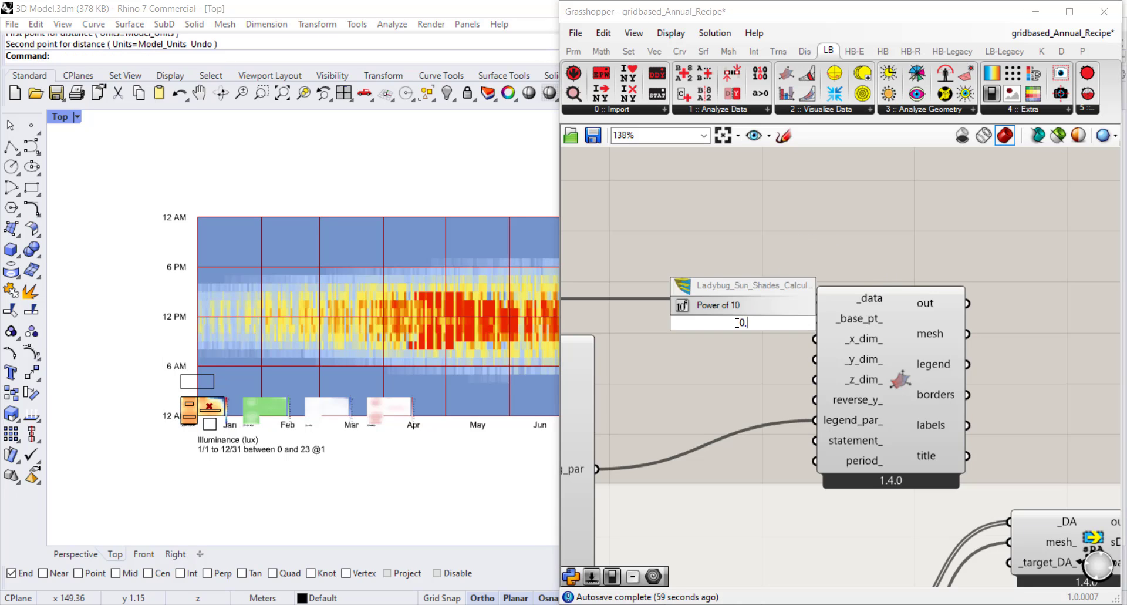
type("50,0")
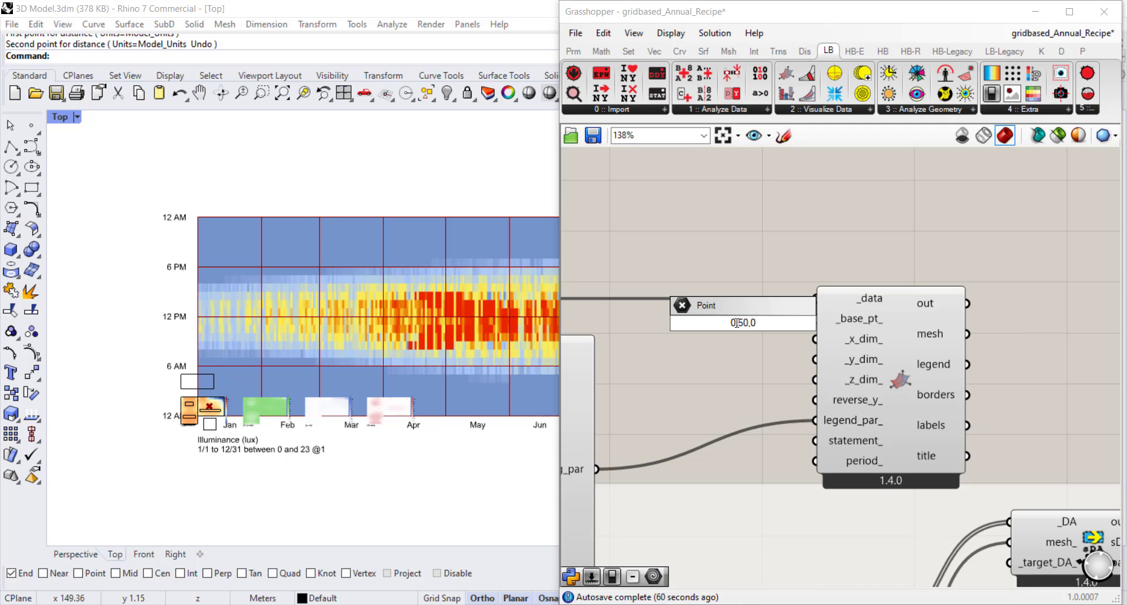
key("Return")
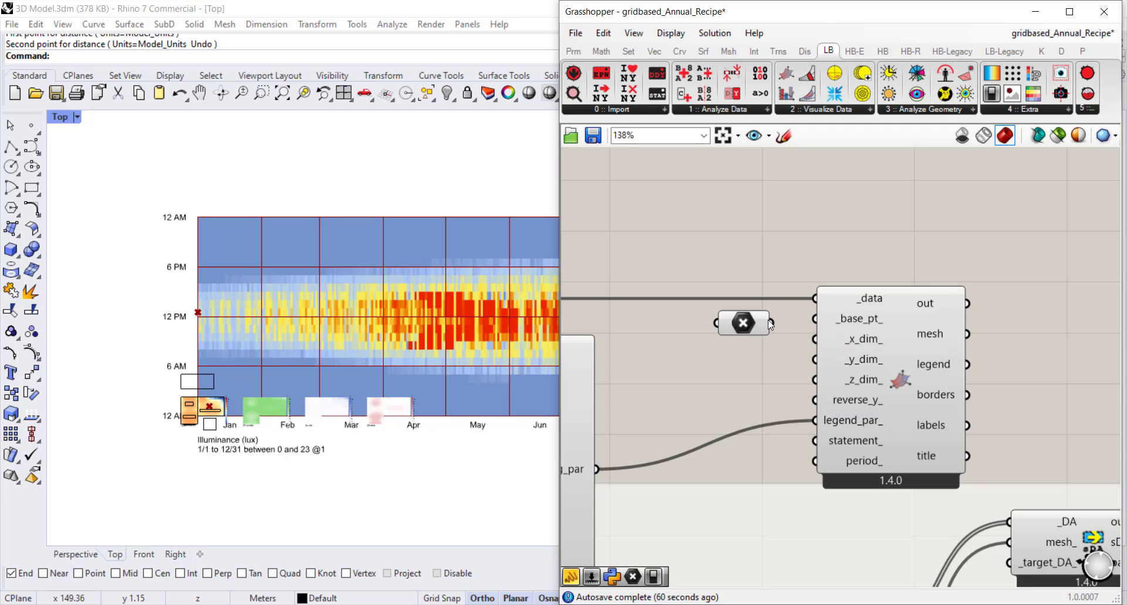
left_click_drag(772, 322, 828, 320)
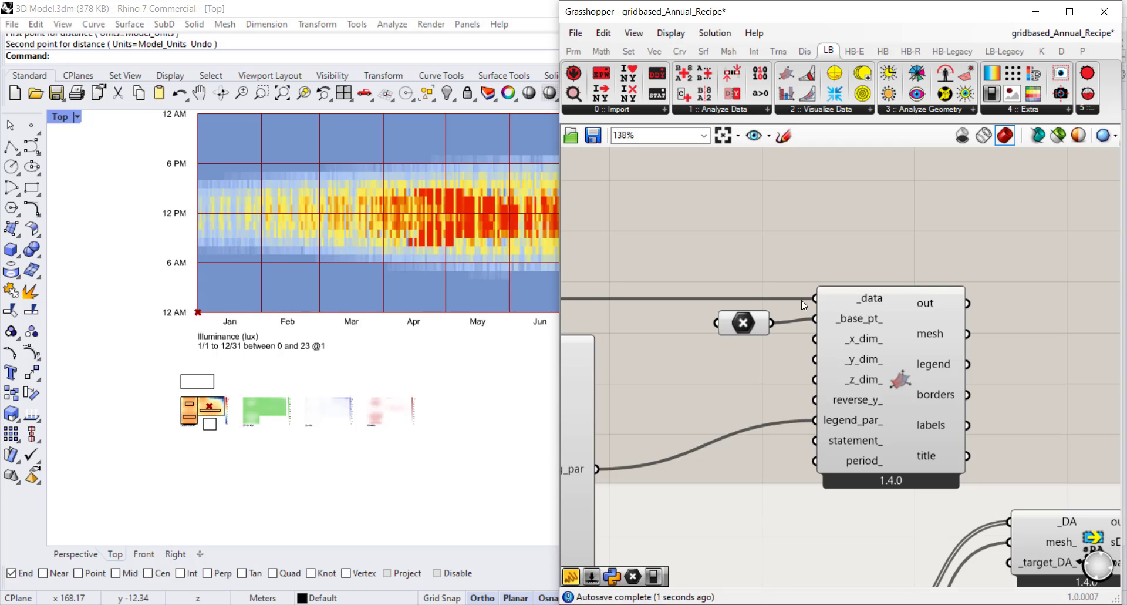
Step: Turn off the preview of the Point parameter that feeds LB Hourly Plot's _base_pt_ input
left_click(744, 322)
right_click(744, 323)
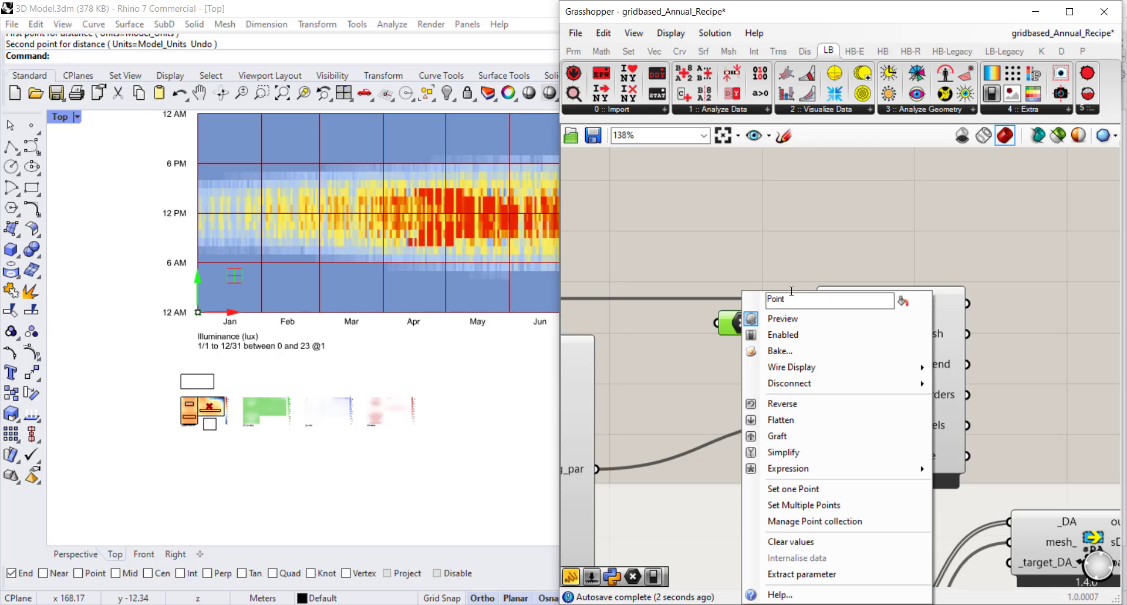
left_click(820, 324)
right_click_drag(485, 381, 354, 392)
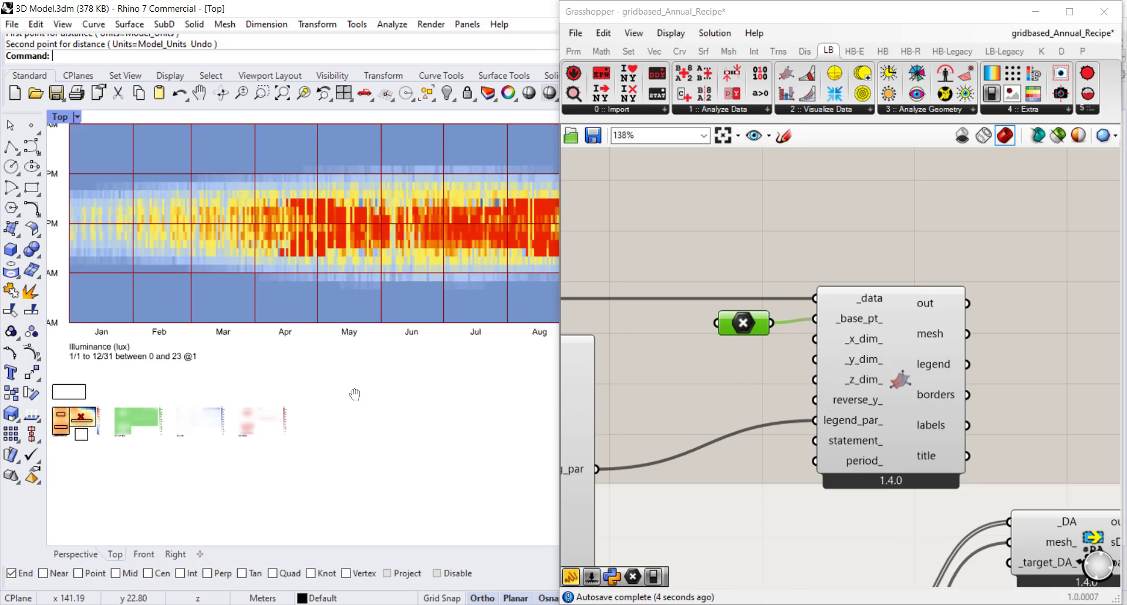
right_click_drag(355, 392, 387, 424)
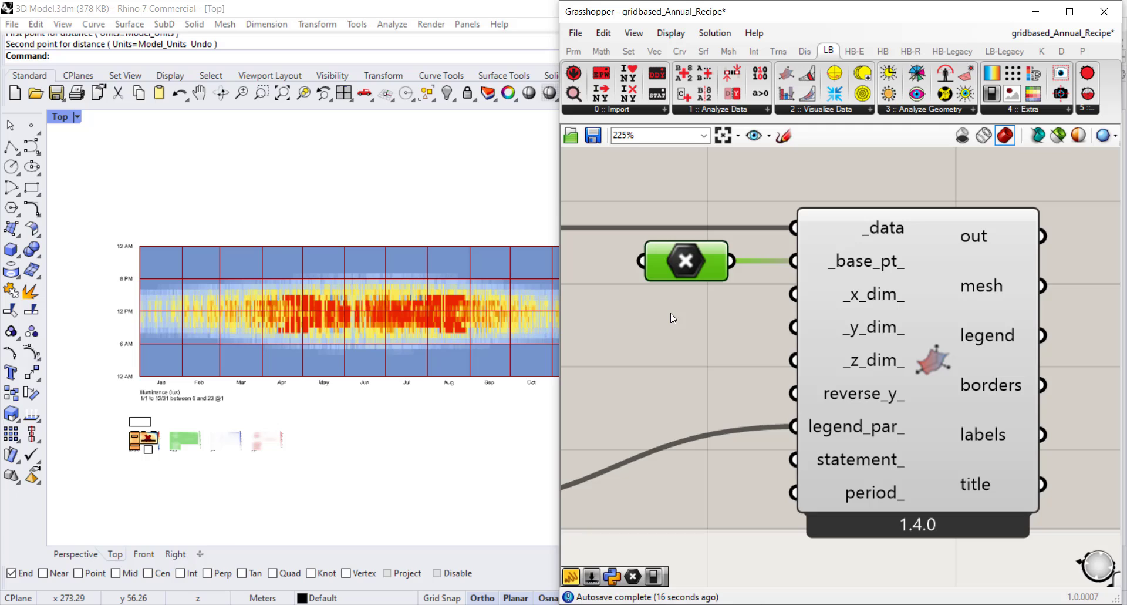
Step: Add a number slider set to 0.20 and connect it to LB Hourly Plot's _x_dim_ and _y_dim_ inputs
double_click(675, 322)
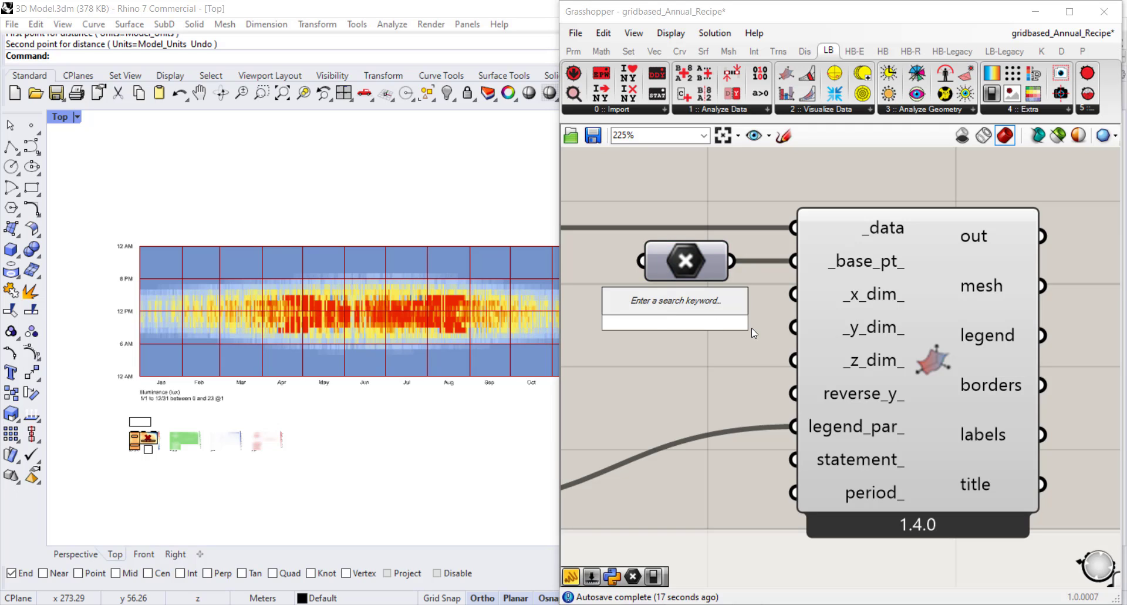
type(".20")
key("Return")
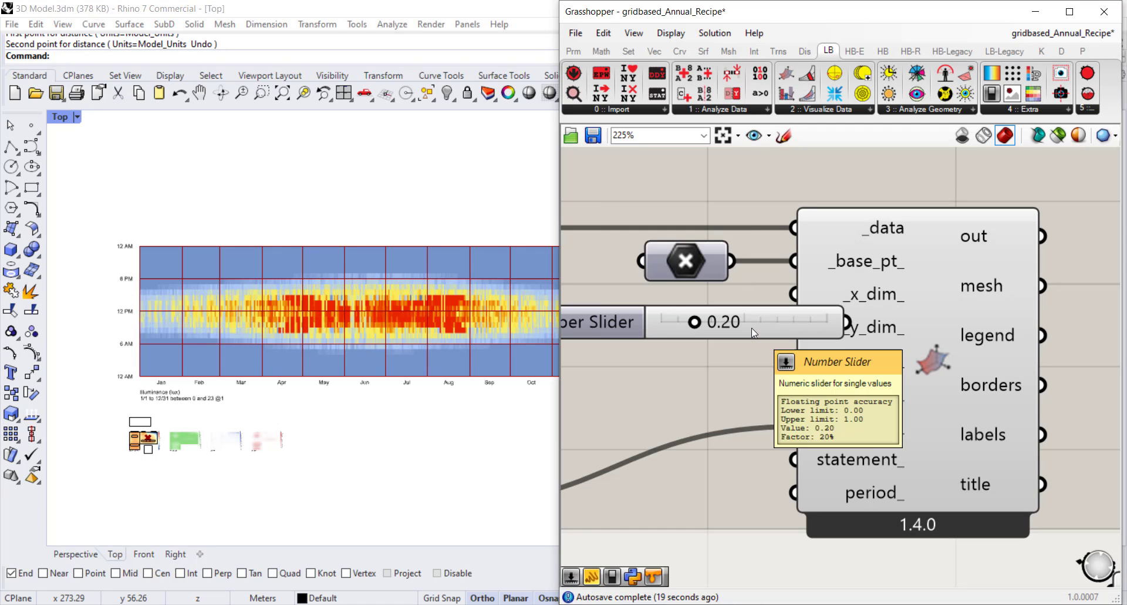
left_click_drag(759, 330, 674, 333)
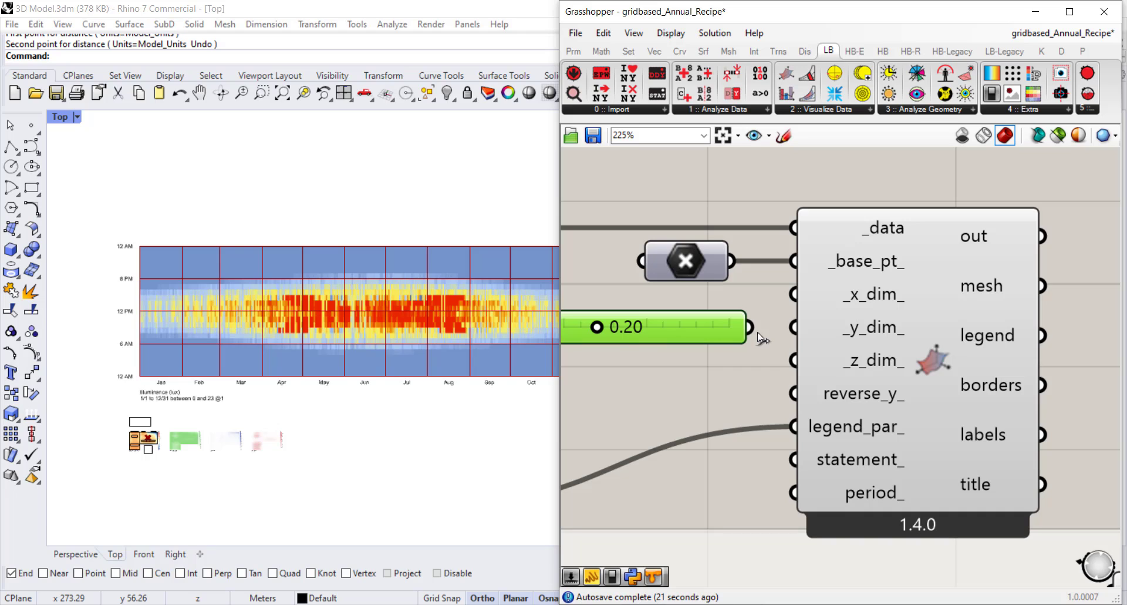
left_click_drag(750, 327, 794, 294)
left_click_drag(751, 327, 793, 327)
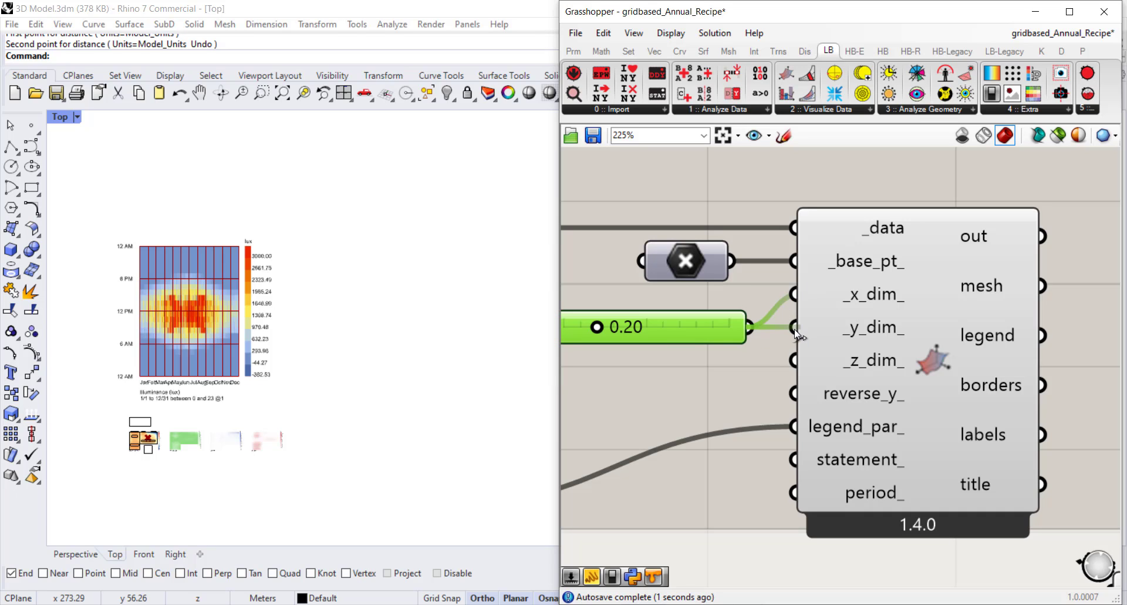
Step: Disconnect the 0.20 slider from LB Hourly Plot's _y_dim_ input and shift the slider up level with _x_dim_
scroll(126, 390, "up", 5)
scroll(254, 348, "up", 6)
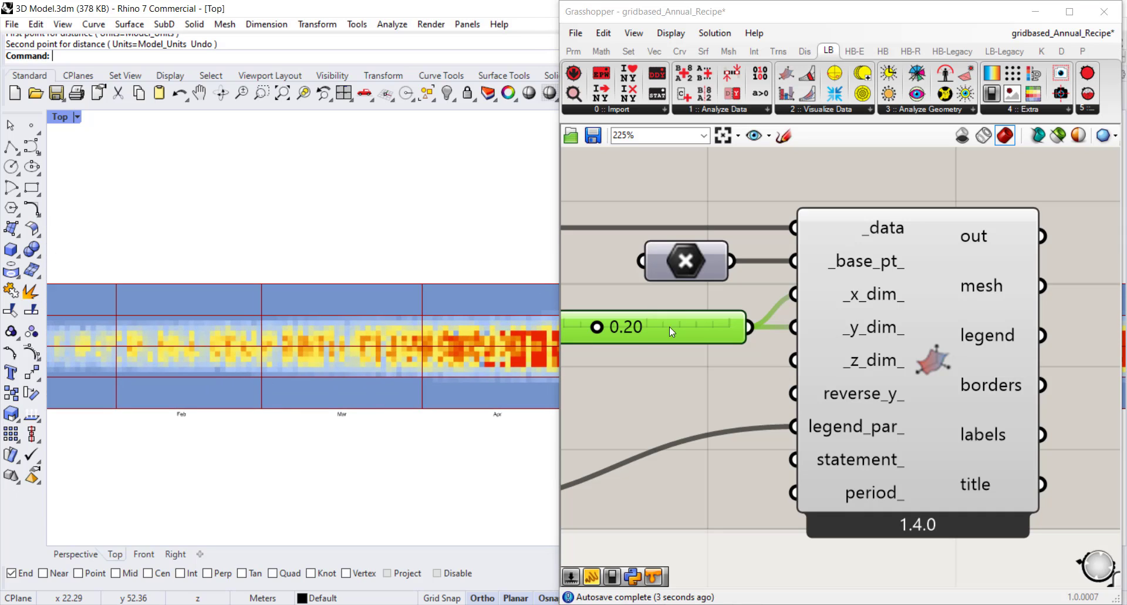
left_click_drag(791, 328, 750, 328, "ctrl")
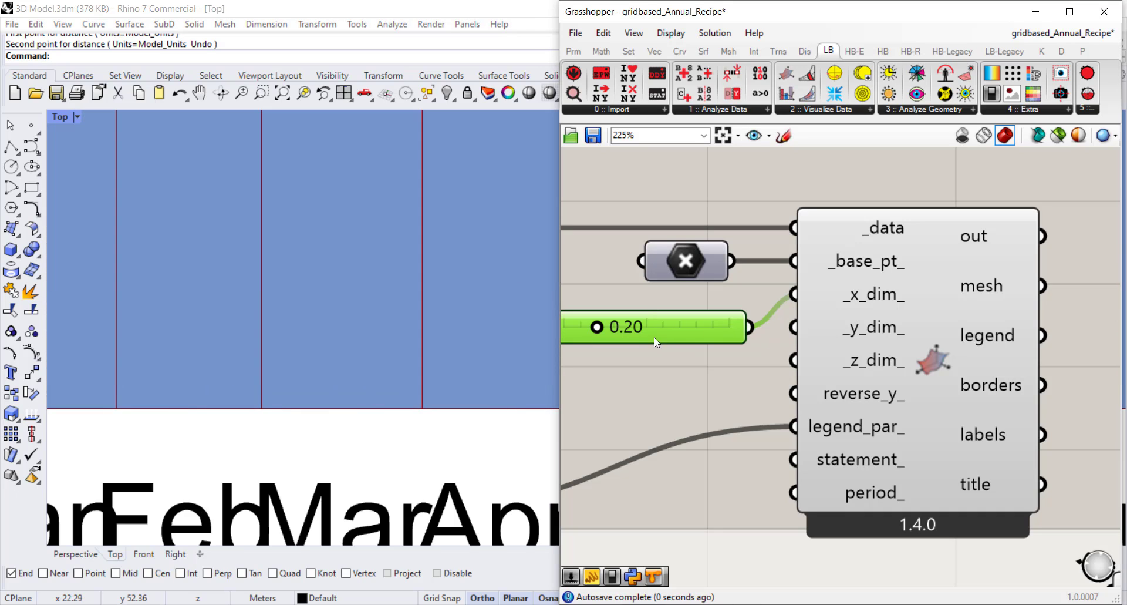
left_click_drag(666, 332, 670, 312)
Step: Add a number slider set to 0.5 below the 0.20 slider and connect it to LB Hourly Plot's _y_dim_ input
double_click(656, 351)
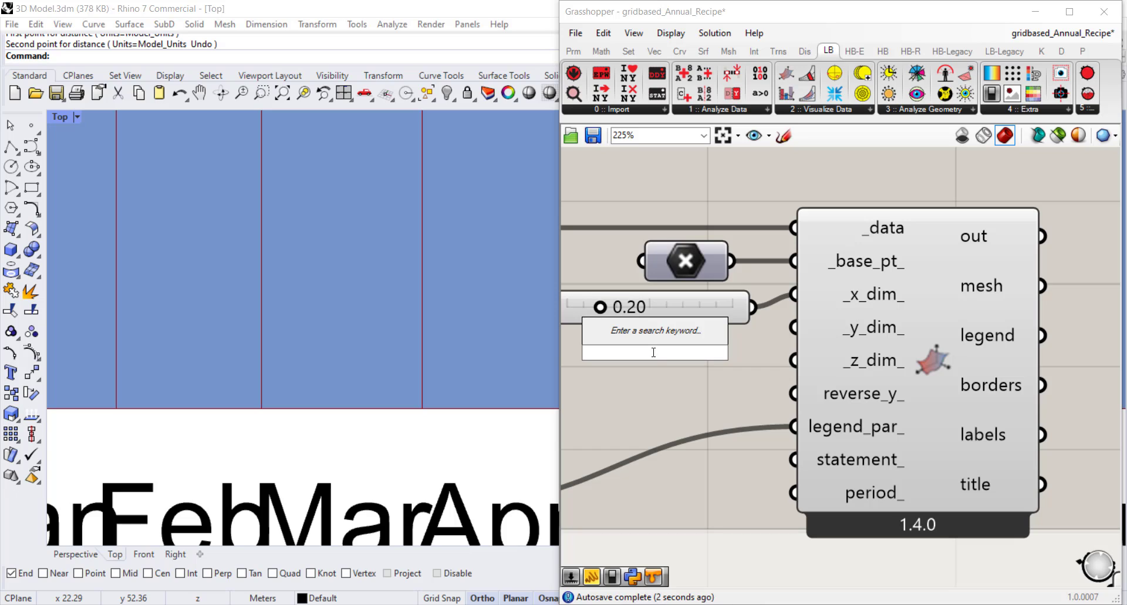
type("0.5")
key("Return")
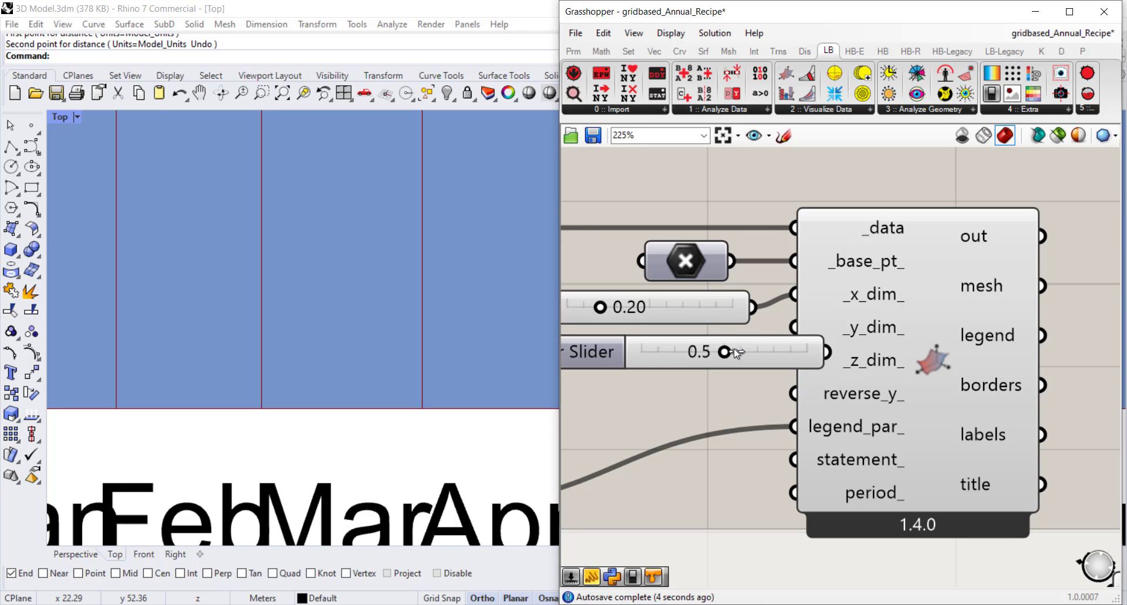
left_click_drag(734, 351, 683, 340)
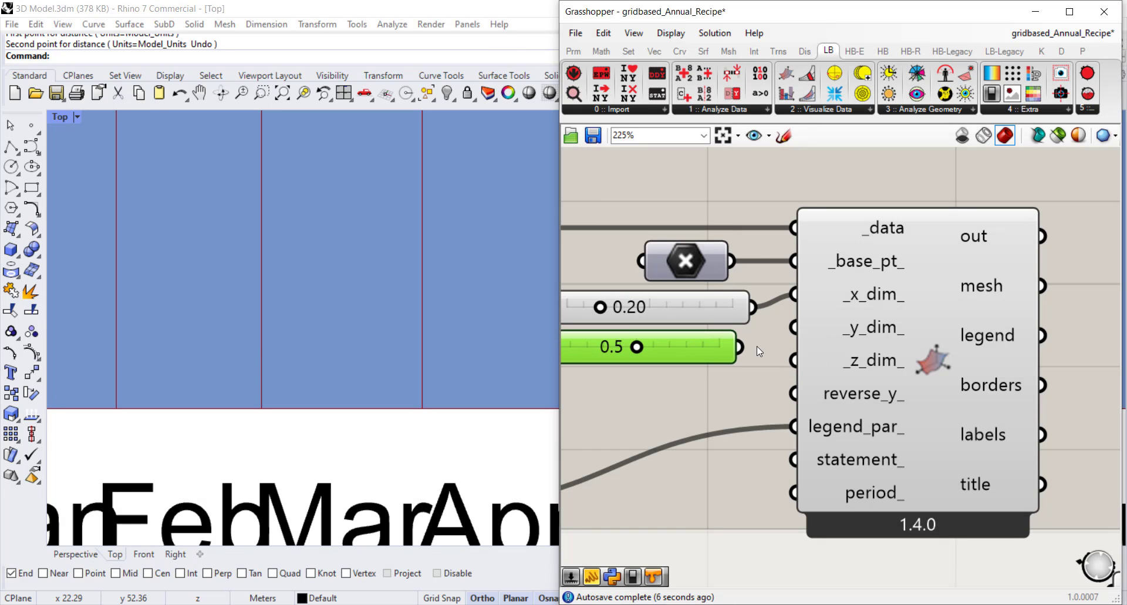
scroll(220, 343, "down", 4)
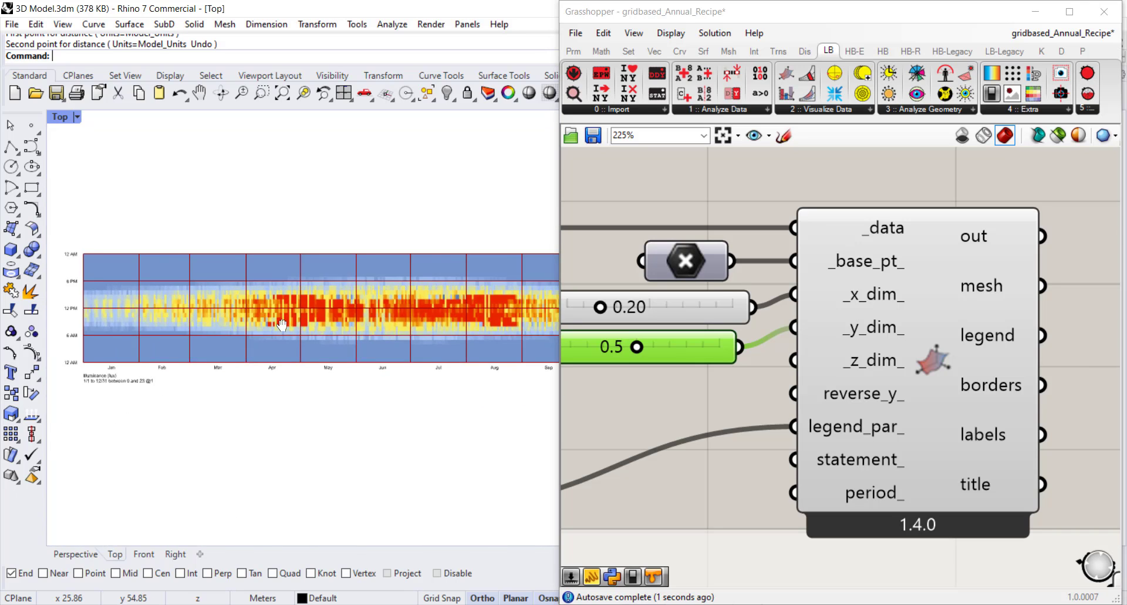
scroll(206, 395, "down", 5)
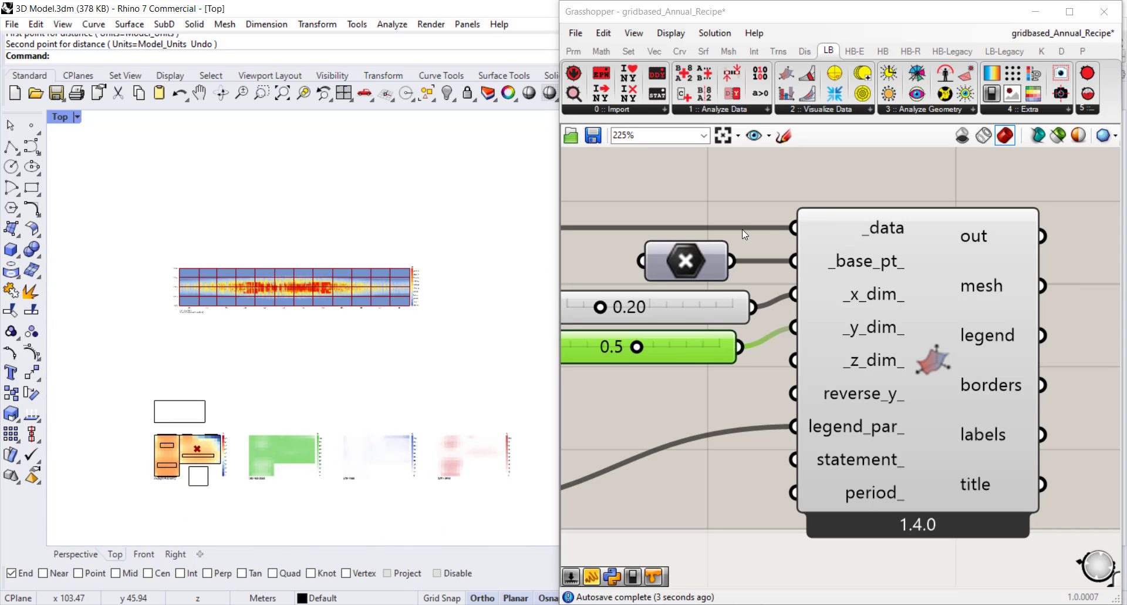
right_click(690, 259)
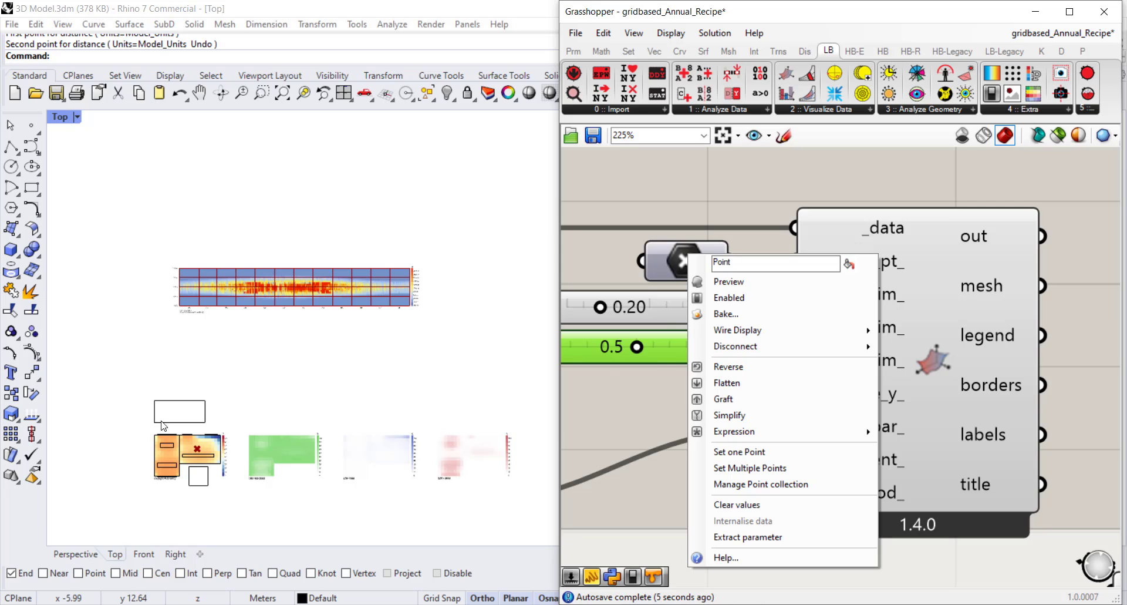
left_click(209, 377)
scroll(256, 283, "up", 4)
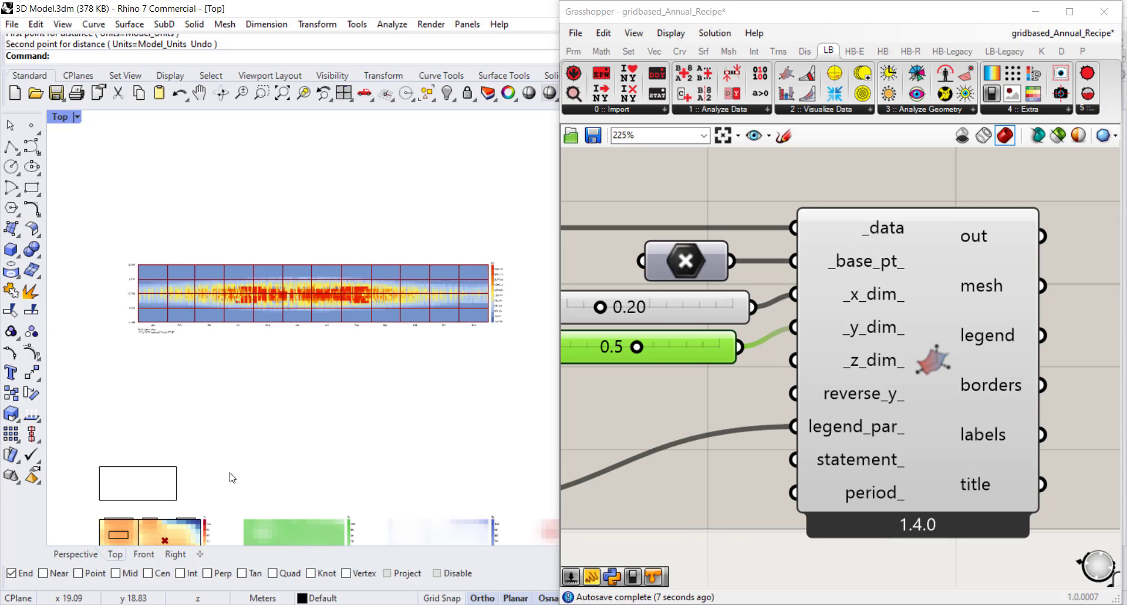
right_click_drag(229, 473, 242, 383)
right_click_drag(191, 424, 209, 417)
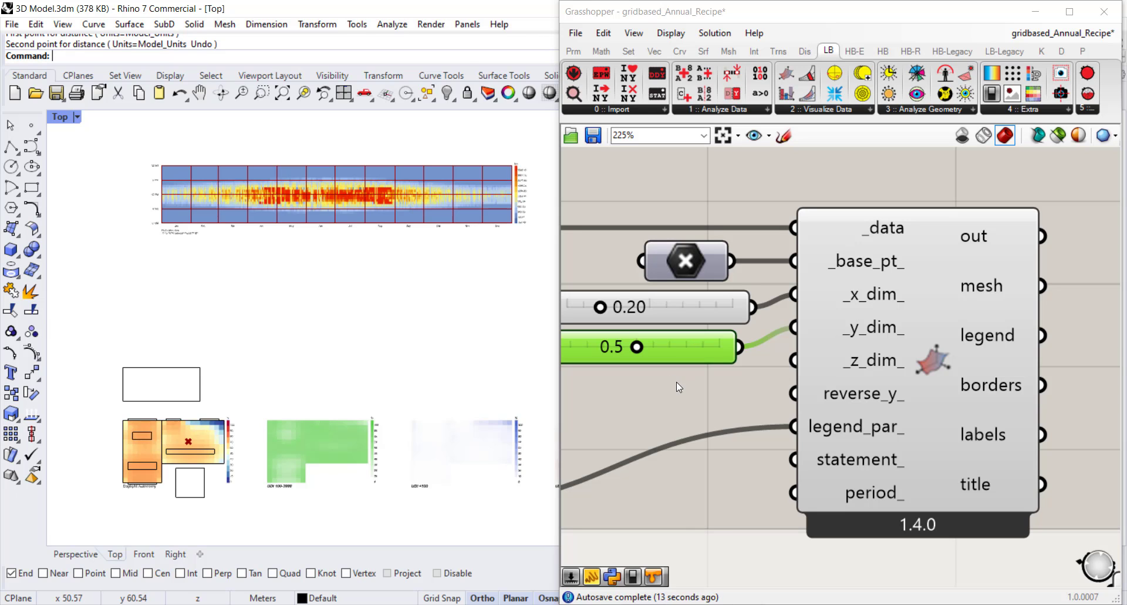
Step: Move LB Hourly Plot together with its Point parameter and two dimension sliders farther right, away from the legend parameters component
scroll(771, 393, "down", 4)
right_click_drag(735, 397, 799, 376)
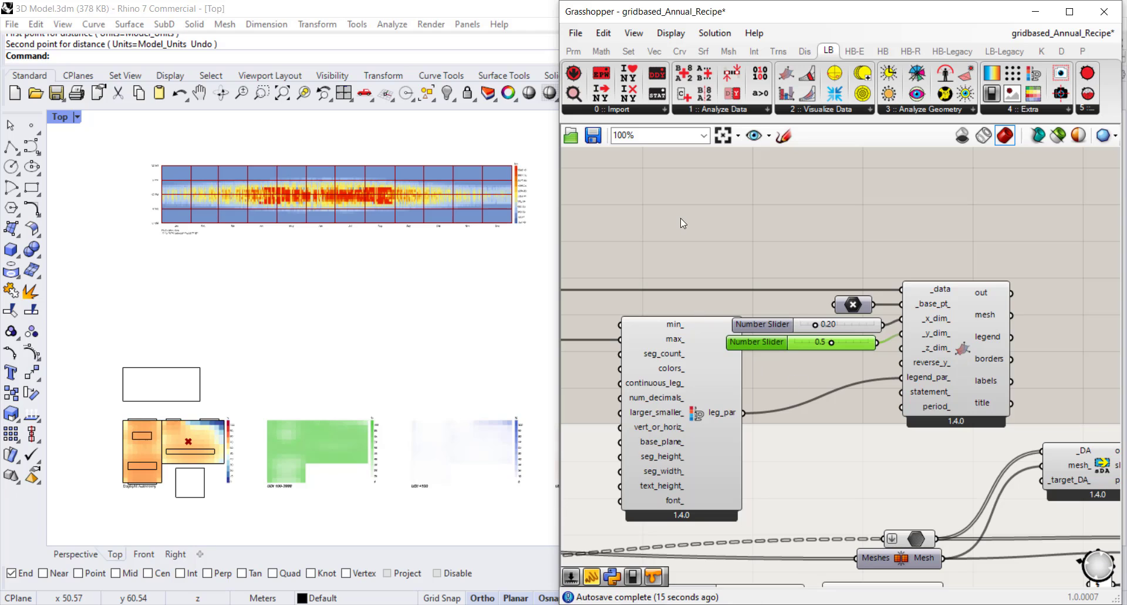
left_click_drag(709, 241, 1098, 450)
left_click_drag(973, 365, 1055, 364)
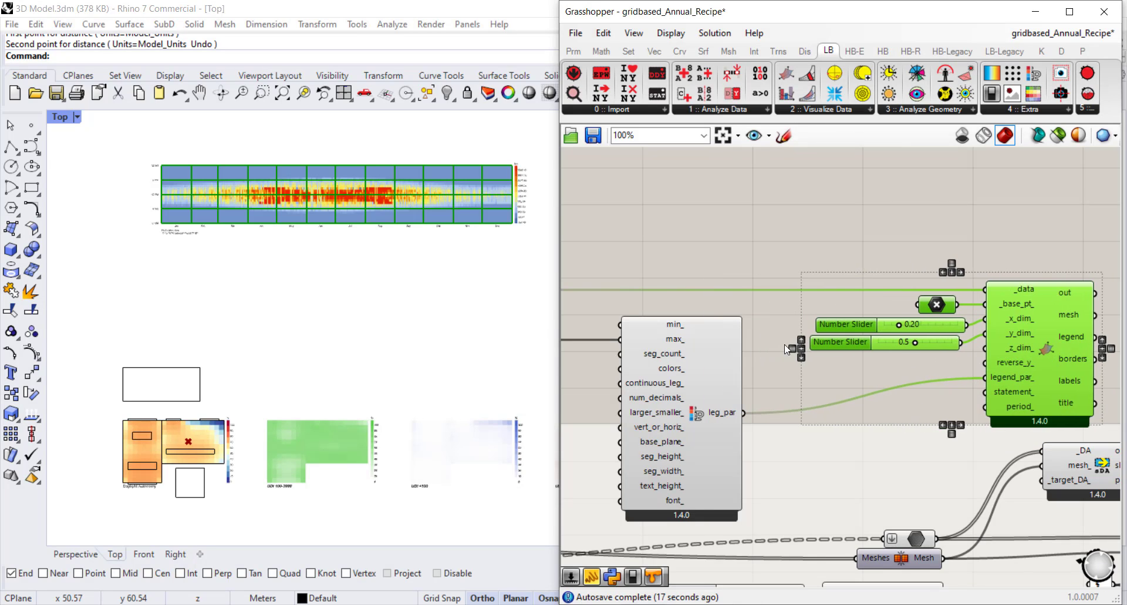
left_click(785, 348)
Step: Turn off the preview of the List Item component that picks the sensor point
scroll(784, 345, "down", 2)
scroll(122, 452, "up", 5)
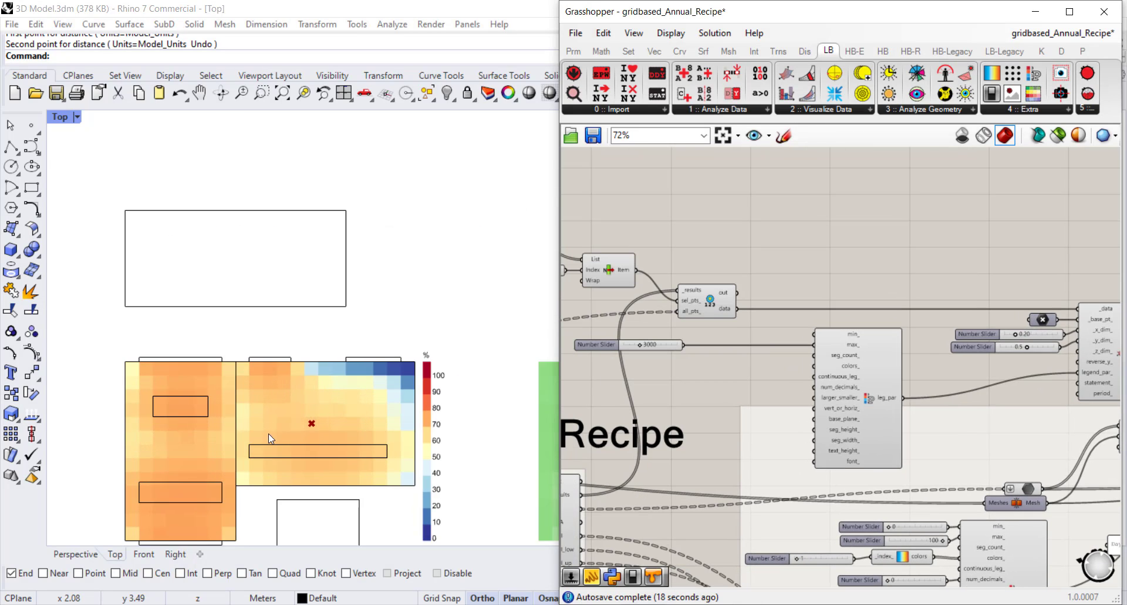
right_click_drag(716, 311, 821, 323)
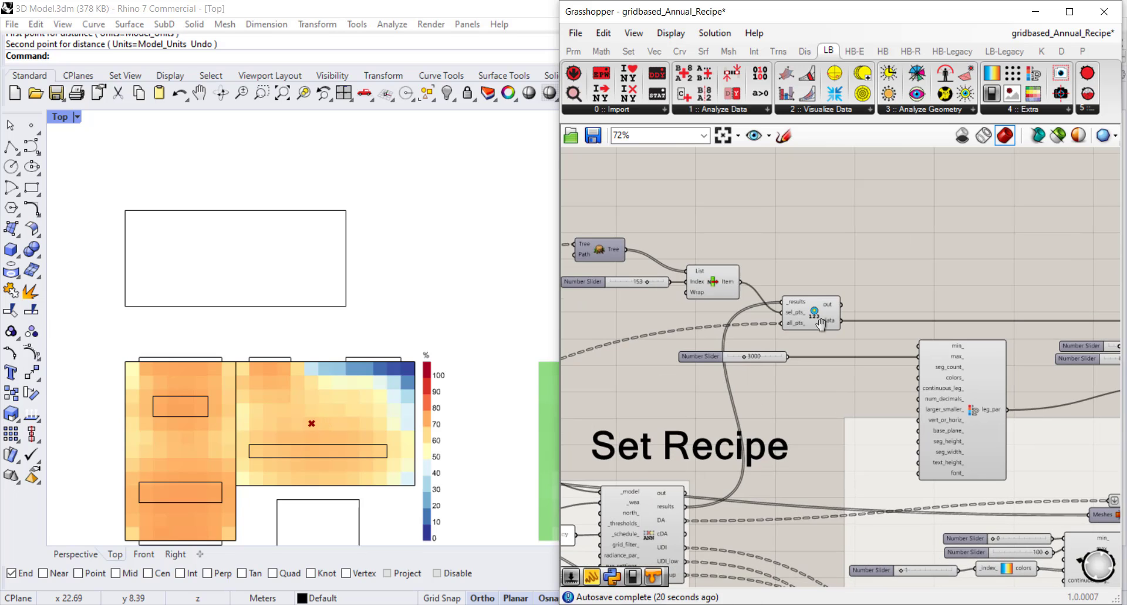
scroll(695, 290, "up", 2)
right_click_drag(695, 290, 813, 289)
left_click(854, 284)
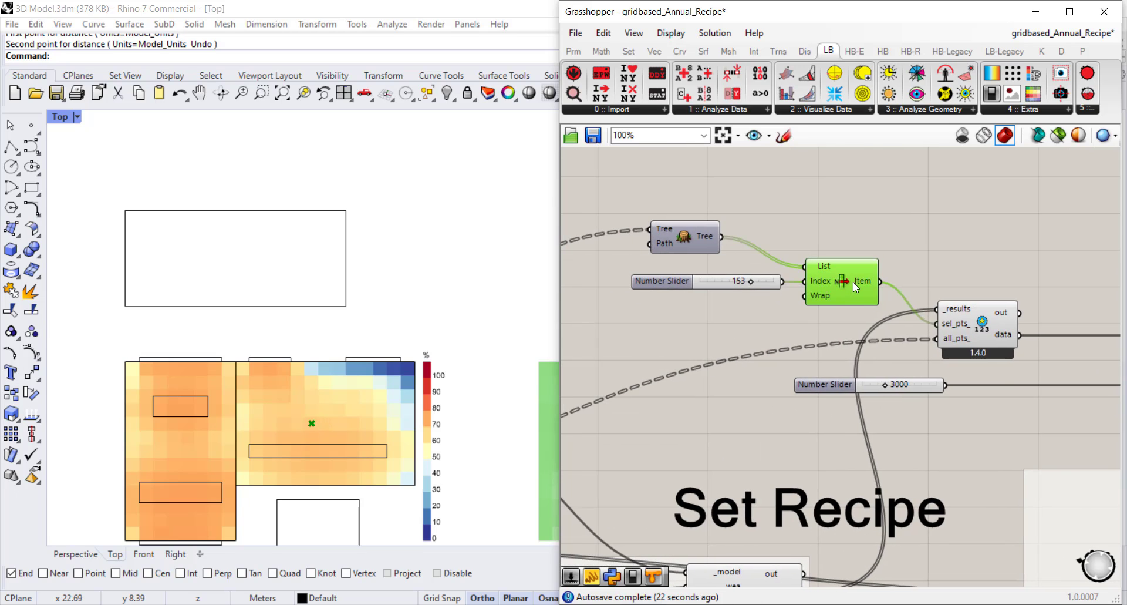
middle_click(854, 283)
left_click(901, 235)
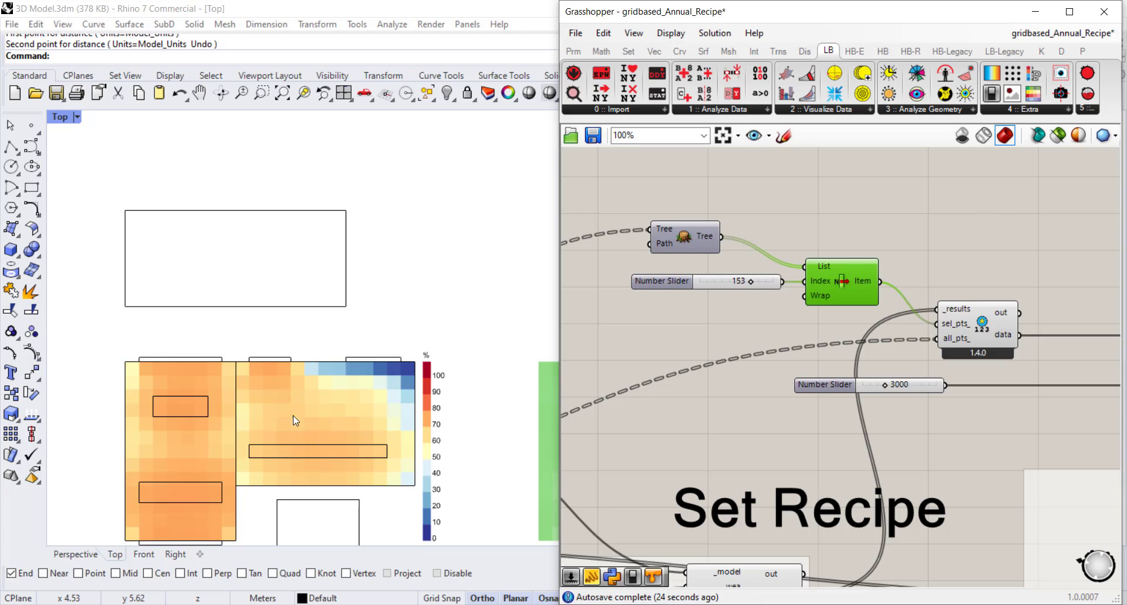
left_click(860, 213)
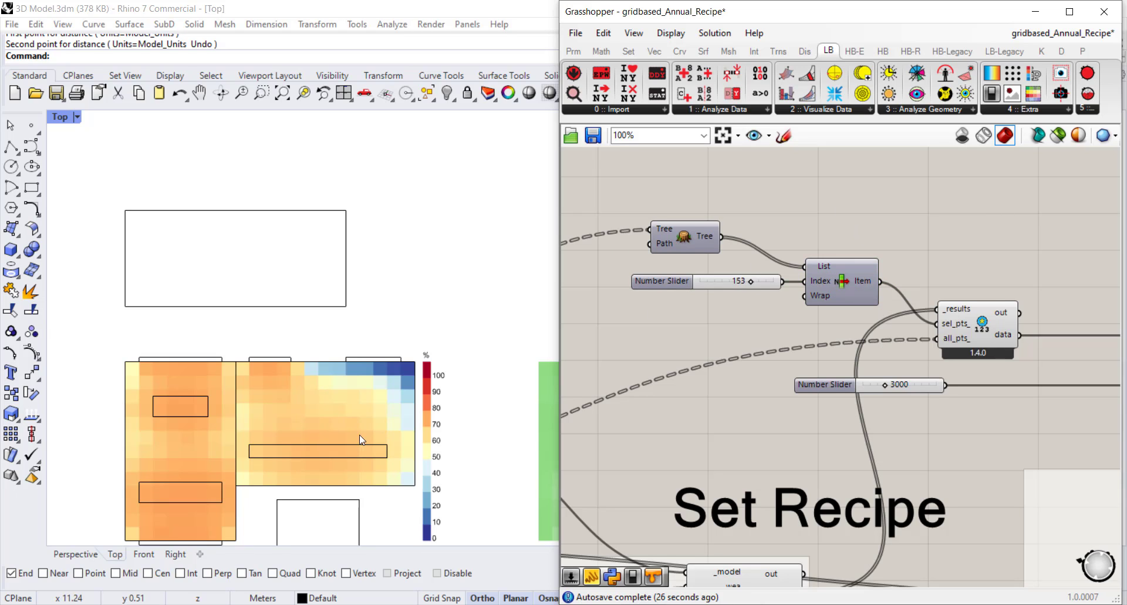
Step: Add a Sphere component above the annual results component and connect List Item's Item output to its Base input
right_click_drag(888, 280, 789, 338)
scroll(738, 352, "up", 1)
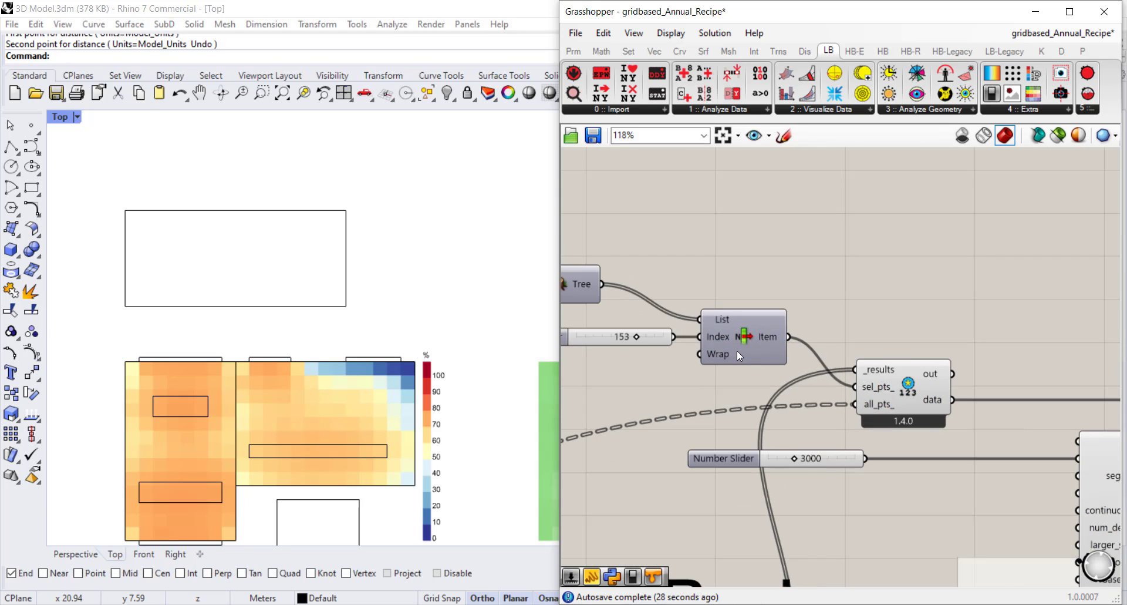
double_click(903, 259)
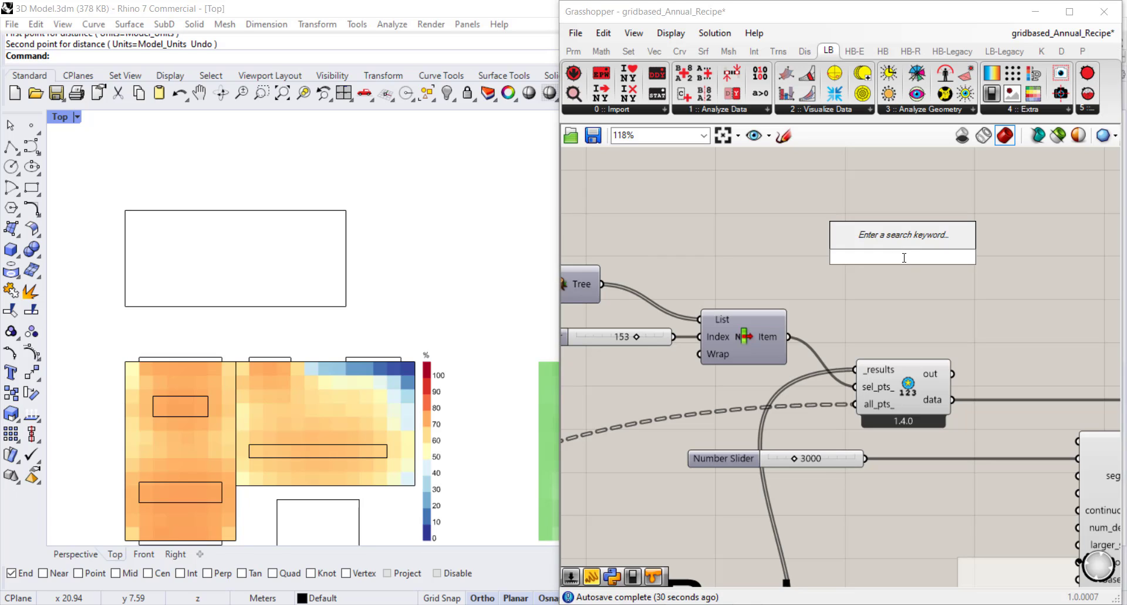
type("c")
key("BackSpace")
type("s")
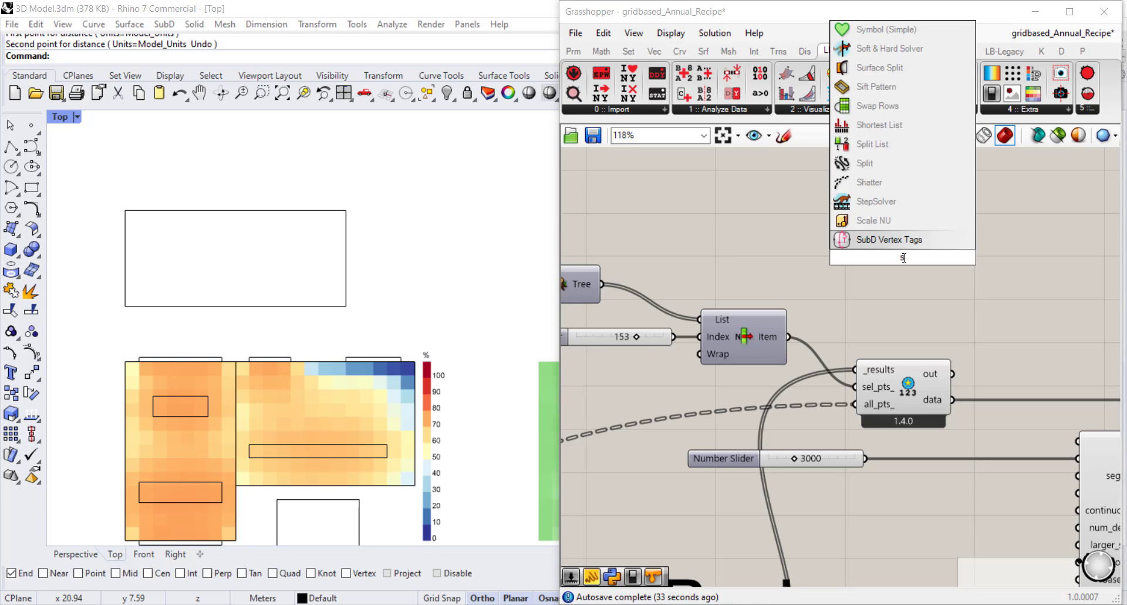
type("phere")
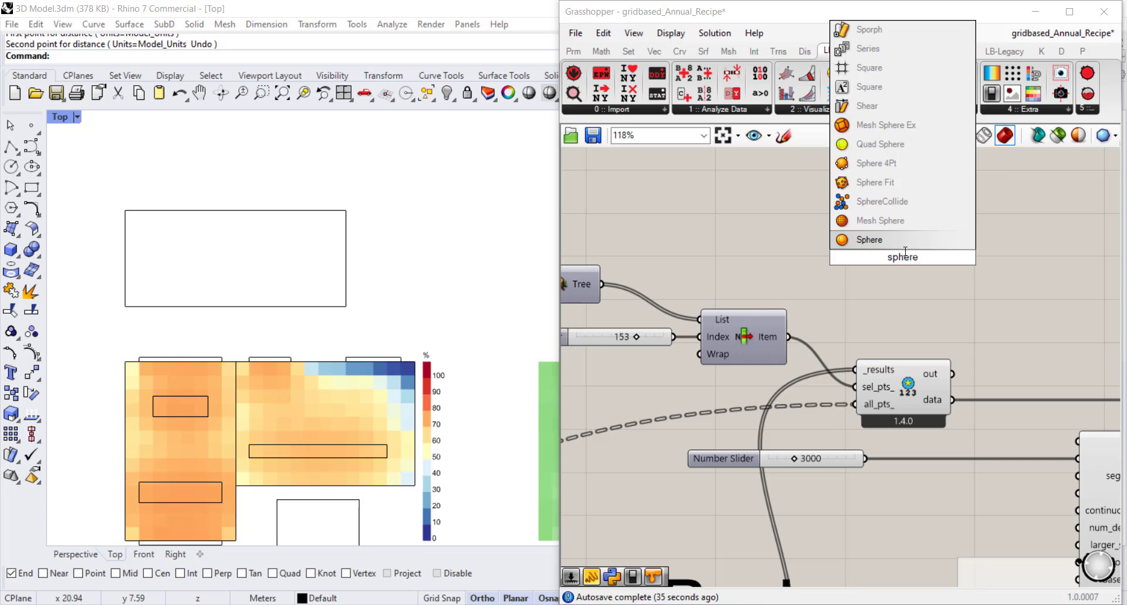
left_click(904, 245)
left_click_drag(790, 338, 825, 273)
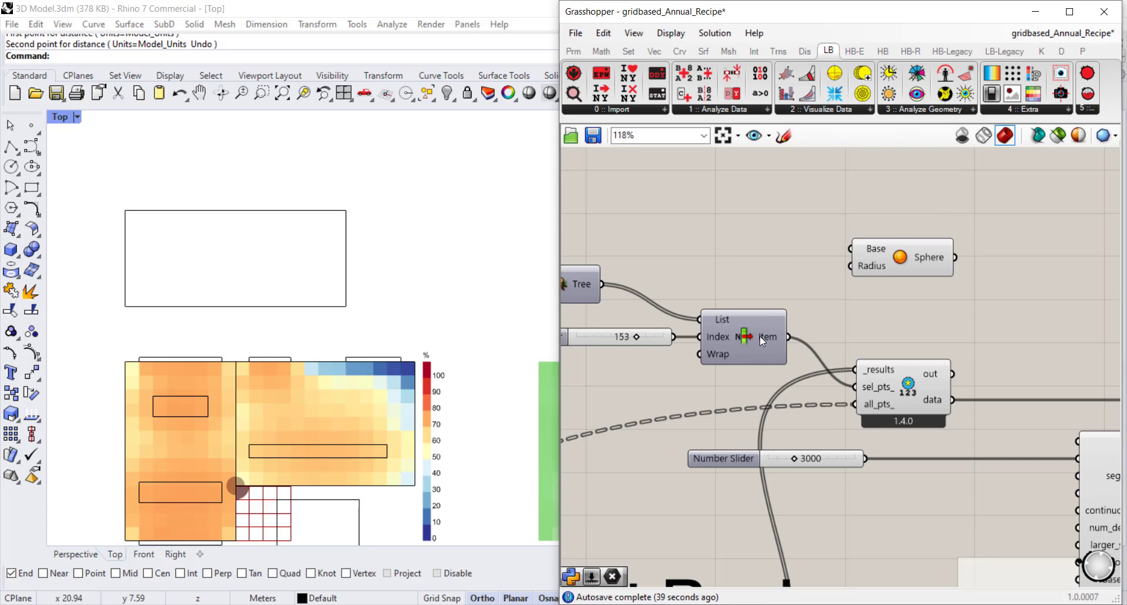
left_click_drag(789, 337, 936, 224)
Step: Add a number slider set to 0.5 and connect it to the Sphere's Radius input
double_click(799, 238)
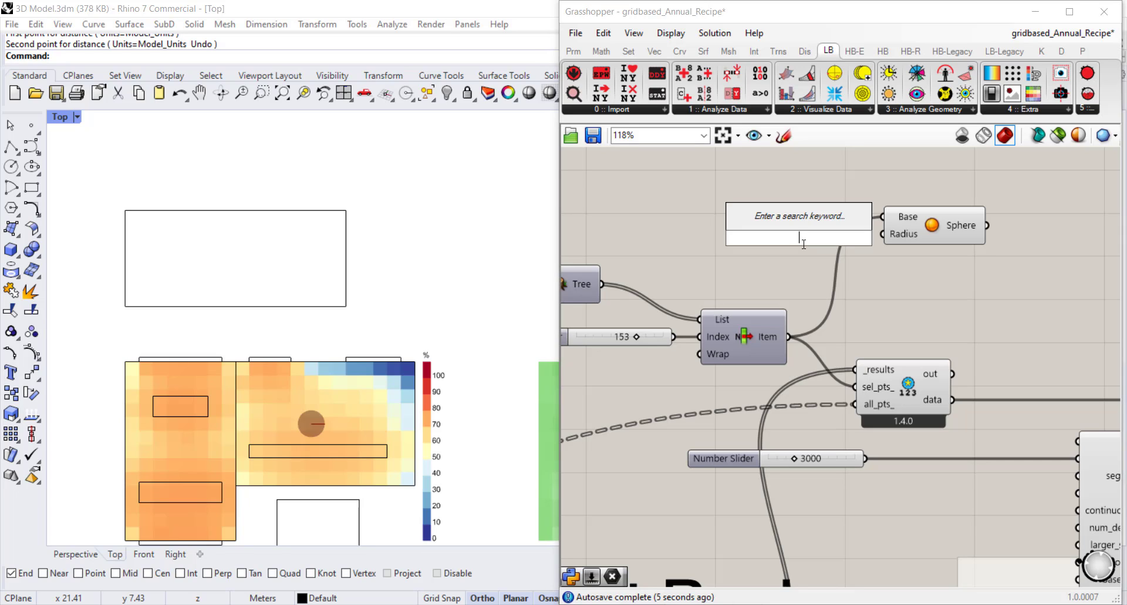
type("0.5")
key("Return")
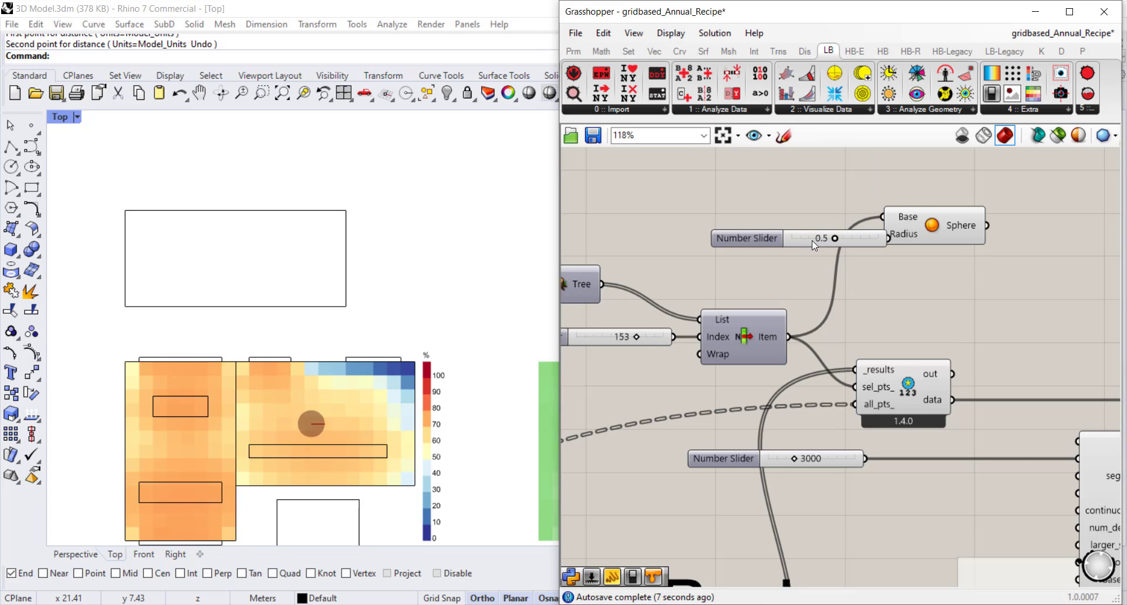
left_click_drag(812, 241, 879, 234)
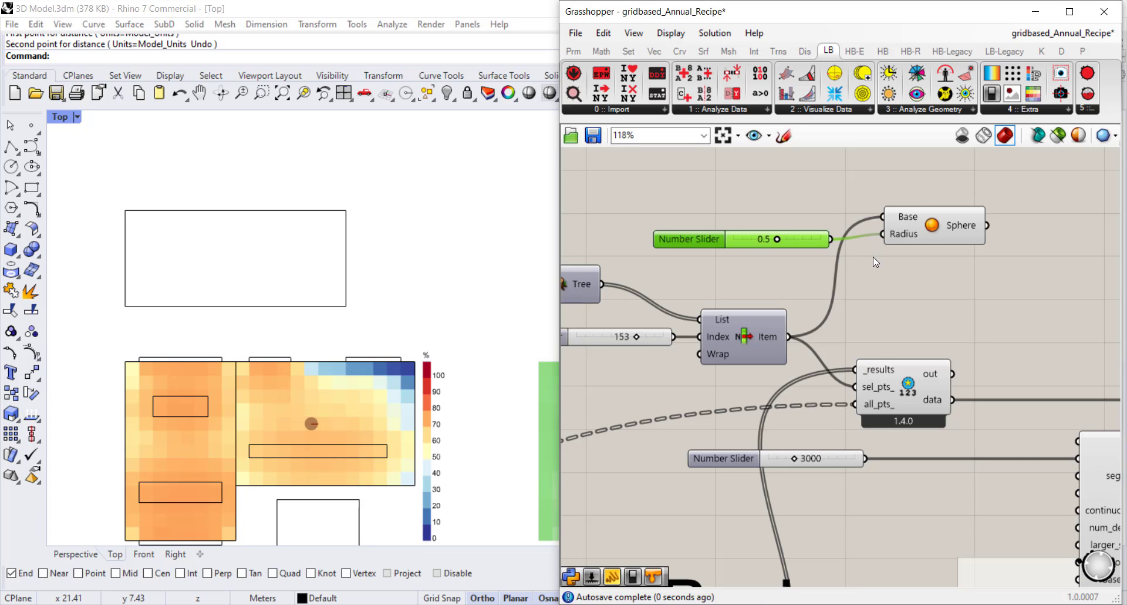
left_click(876, 262)
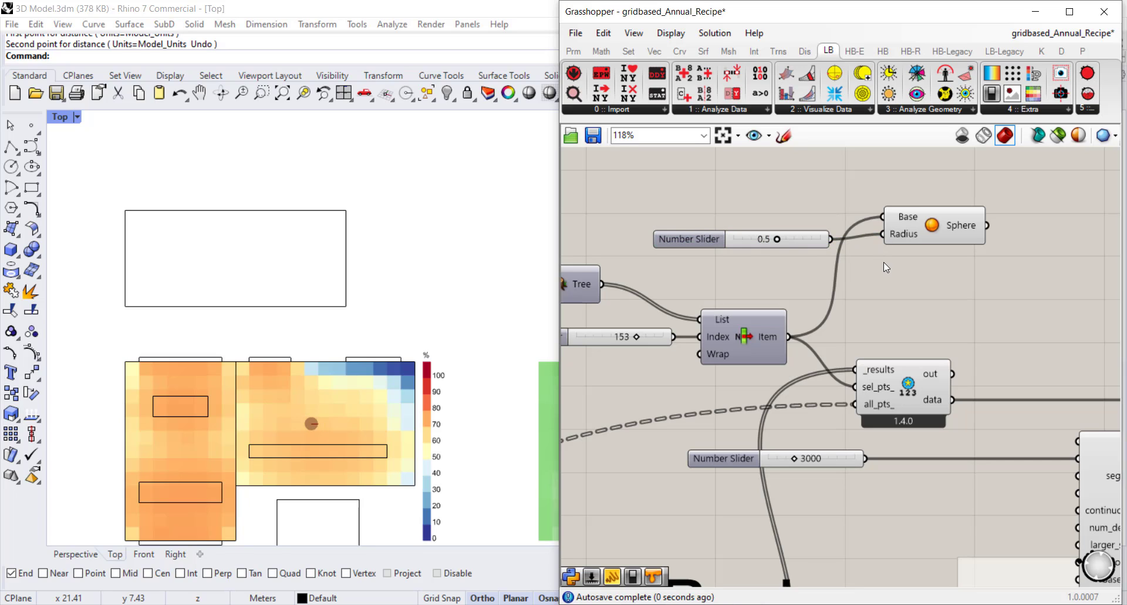
Step: Add a Custom Preview component beside the Sphere component and connect the Sphere output to its Geometry input
double_click(1041, 246)
type("custom")
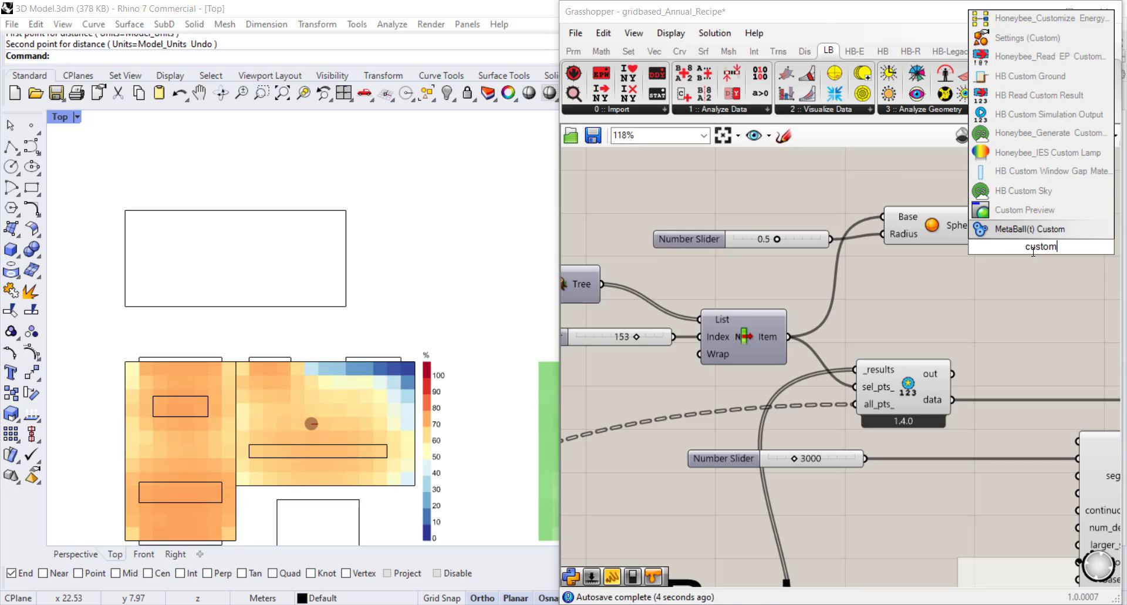
left_click(1025, 209)
right_click_drag(1050, 291, 813, 248)
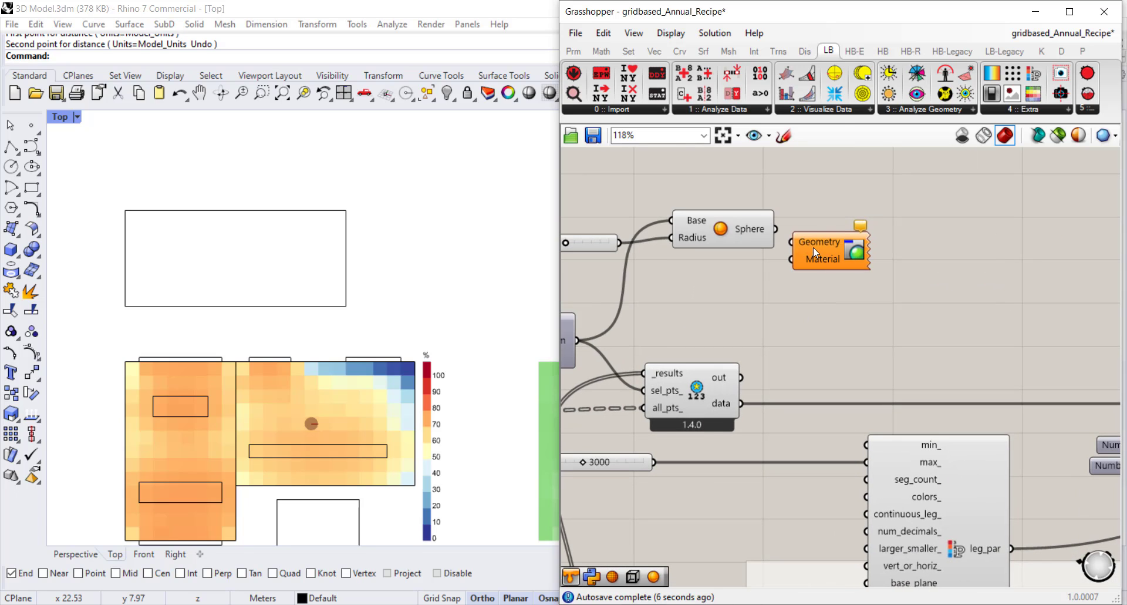
left_click_drag(777, 229, 873, 241)
Step: Add a Colour Swatch component and place it just below the Sphere component
double_click(815, 293)
type("clou")
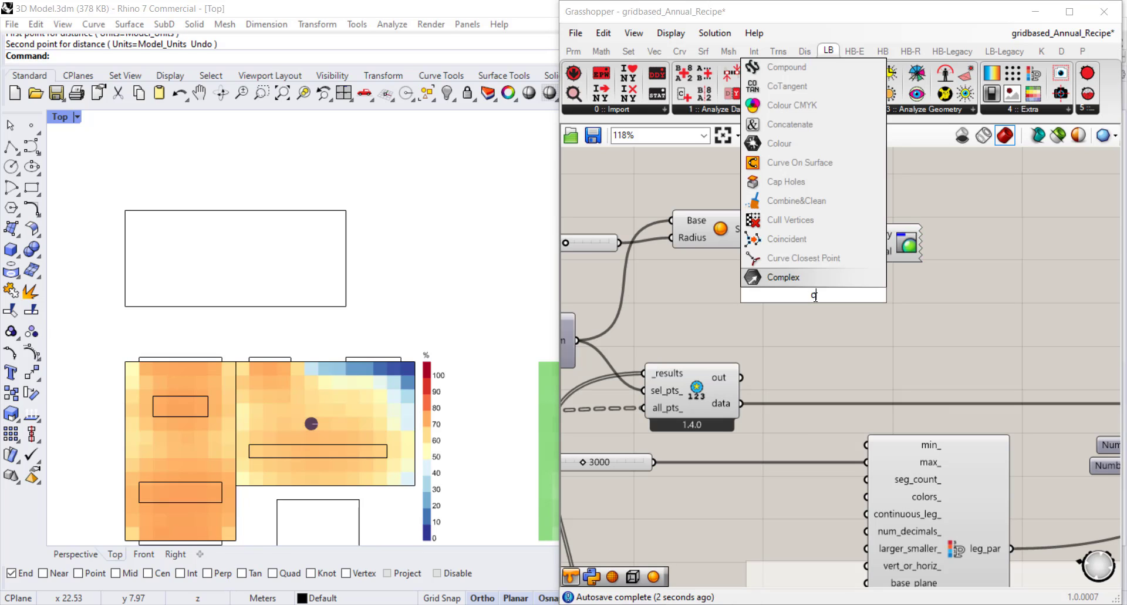
key("BackSpace")
key("BackSpace")
key("BackSpace")
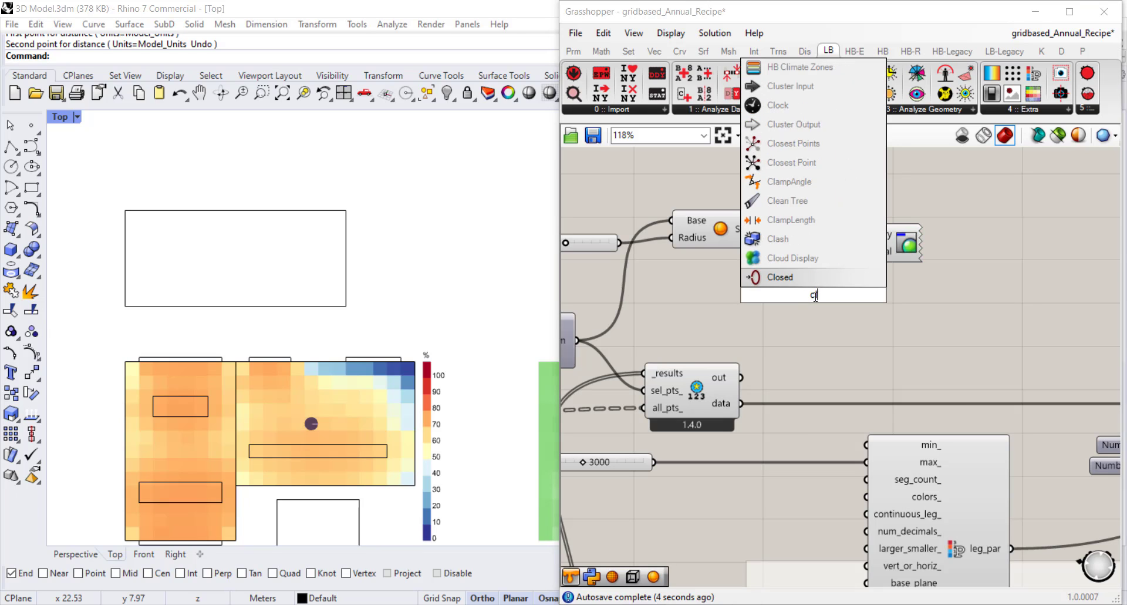
type("olour")
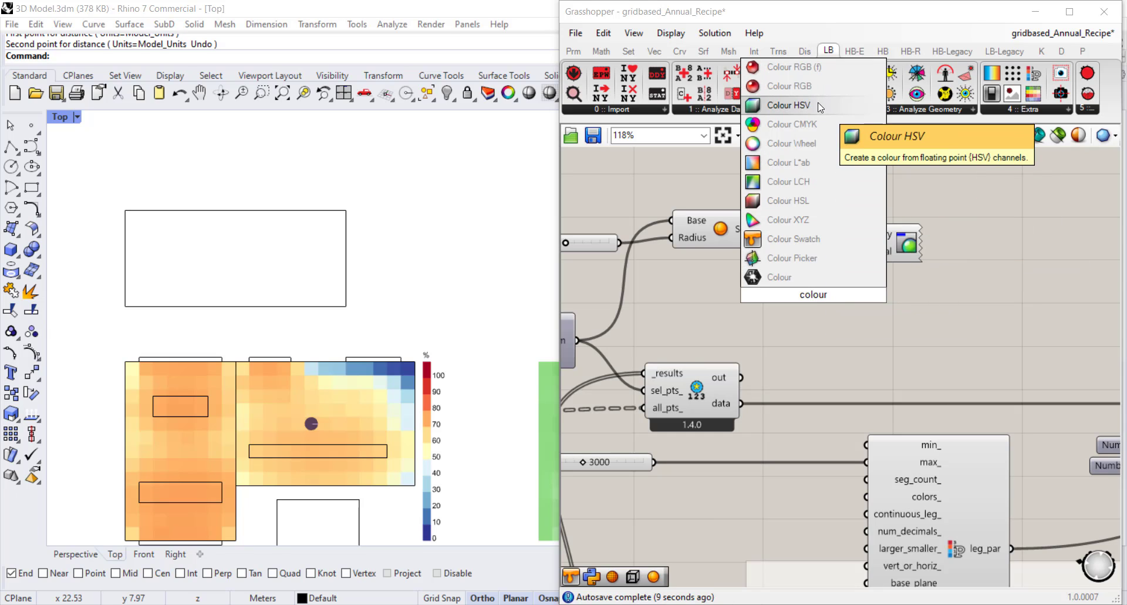
left_click(810, 239)
left_click_drag(748, 287, 739, 267)
Step: Set the Colour Swatch to black and connect it to the Custom Preview's Material input
double_click(784, 260)
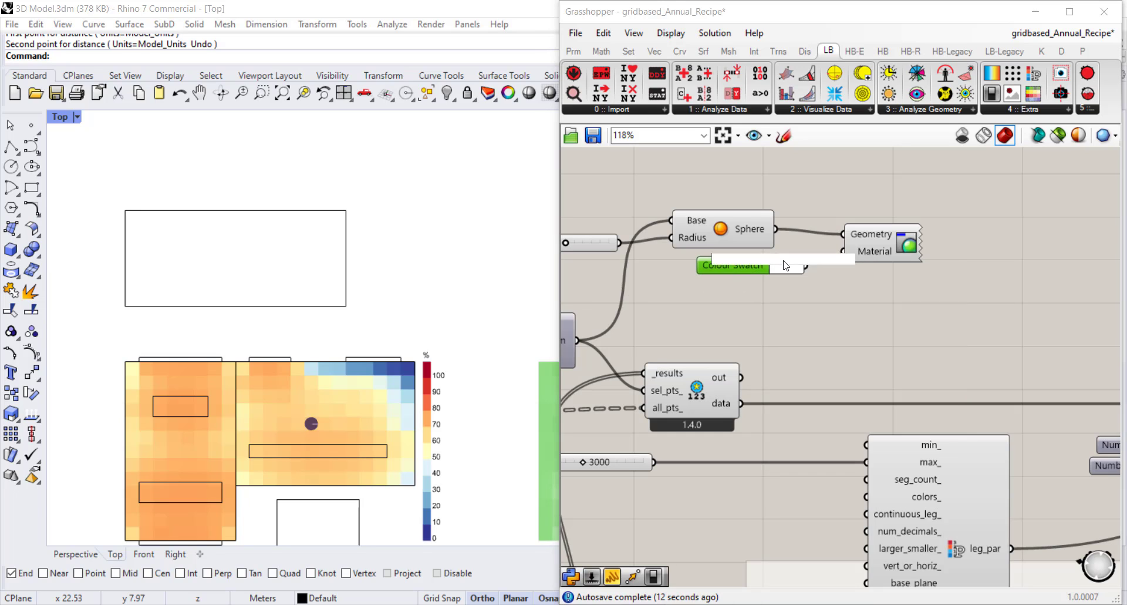
left_click(793, 267)
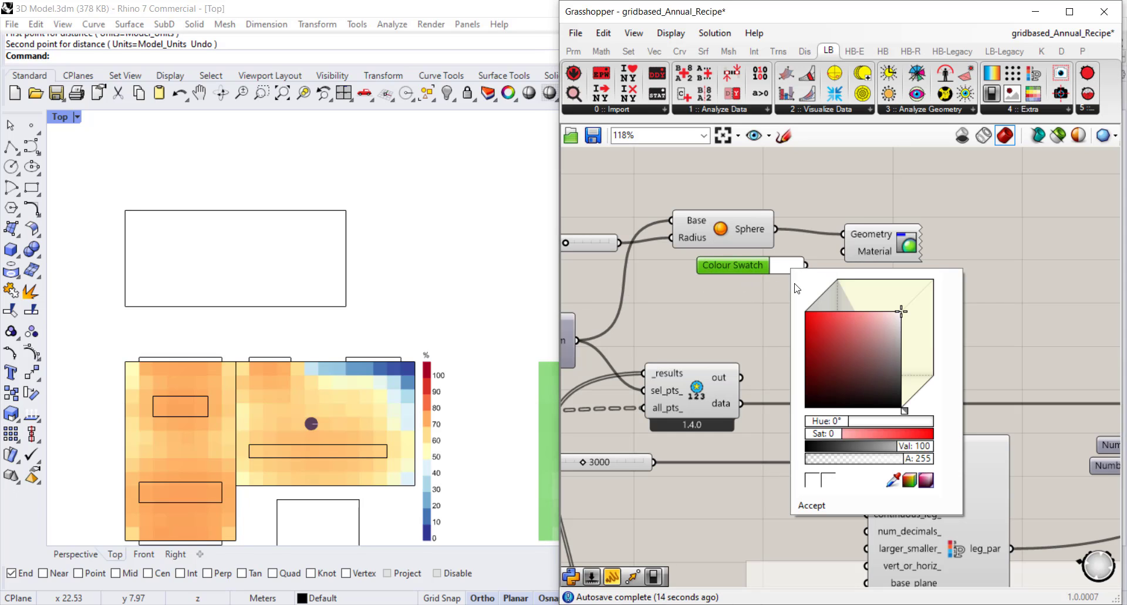
left_click_drag(898, 400, 913, 418)
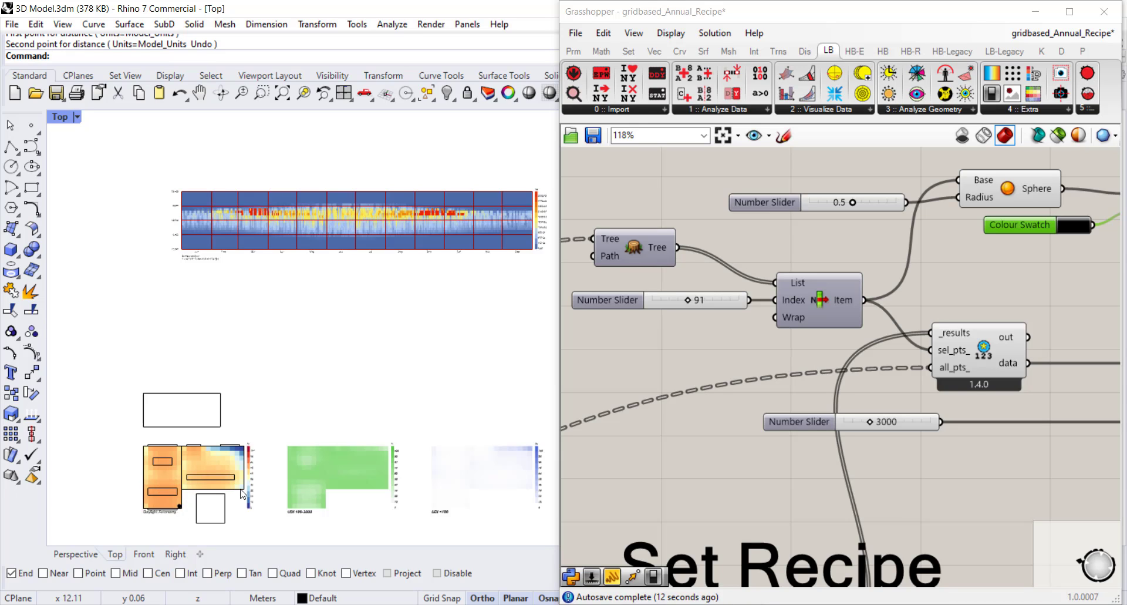
Step: Minimize Grasshopper and examine the black point marker and the Daylight Autonomy, UDI 100-3000, UDI <100 and UDI >3000 grids in Rhino's Top view
scroll(207, 494, "up", 3)
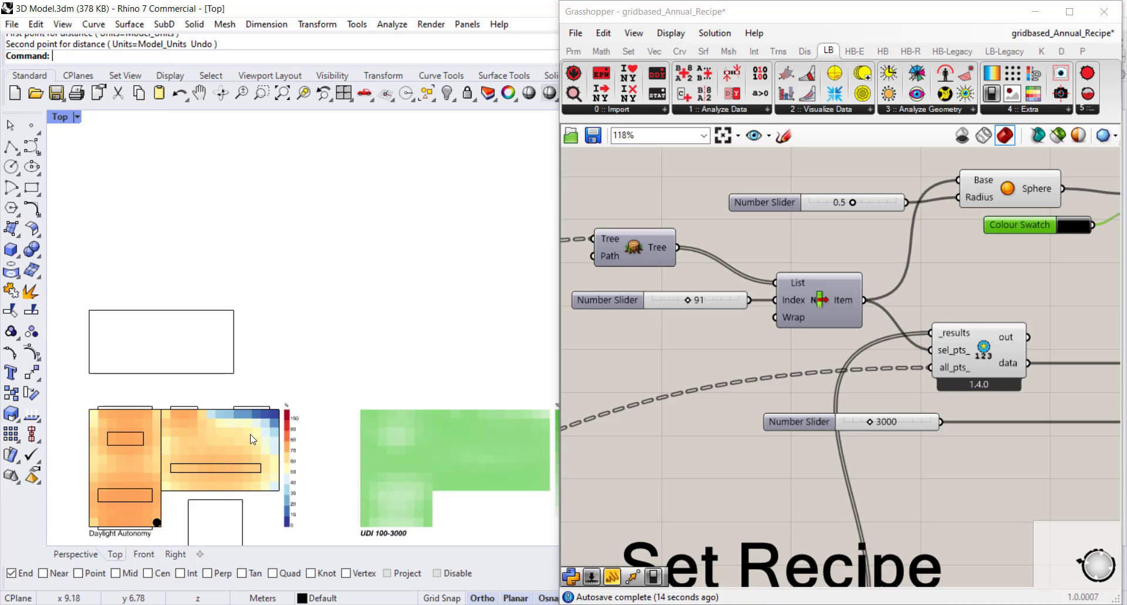
scroll(380, 321, "up", 2)
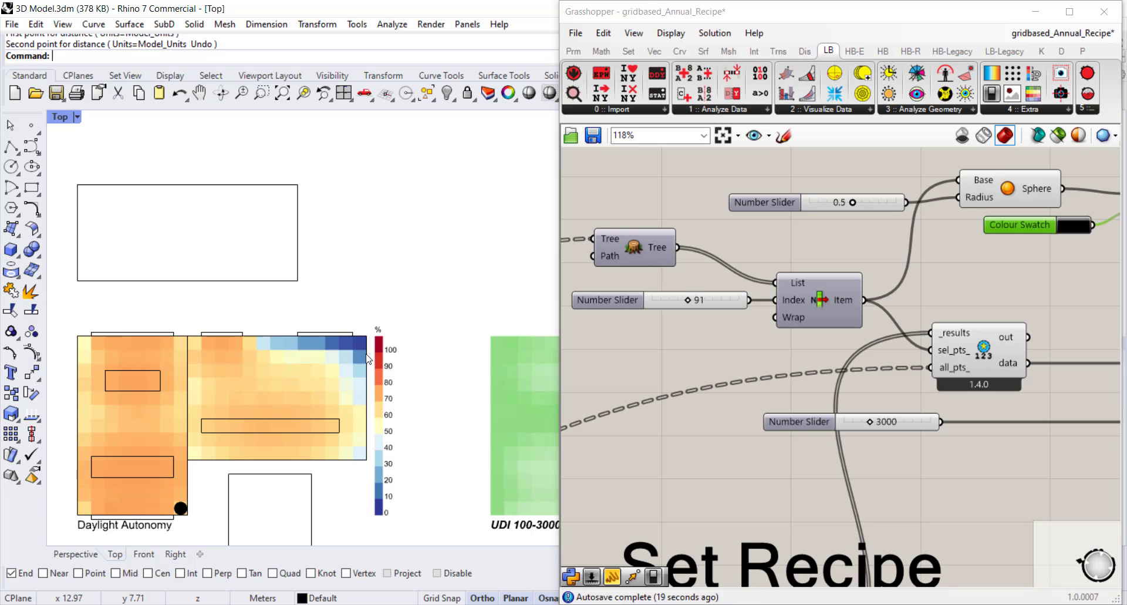
right_click_drag(416, 403, 158, 379)
scroll(280, 368, "down", 6)
right_click_drag(428, 375, 322, 389)
left_click(1032, 12)
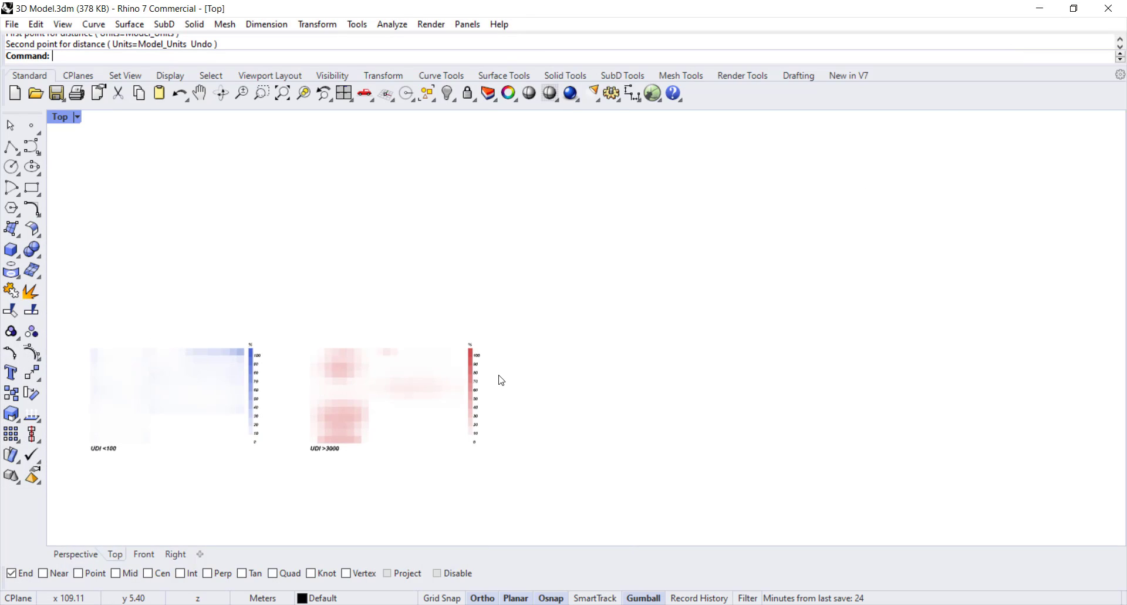
right_click_drag(501, 377, 763, 362)
scroll(515, 404, "up", 4)
right_click_drag(515, 404, 707, 392)
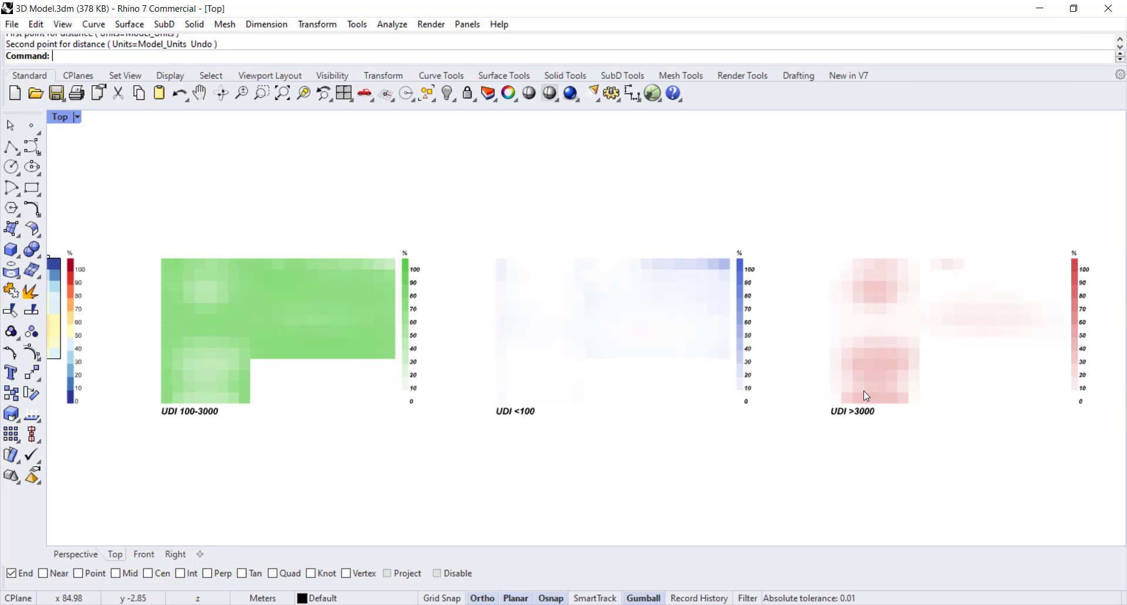
right_click_drag(857, 393, 1126, 395)
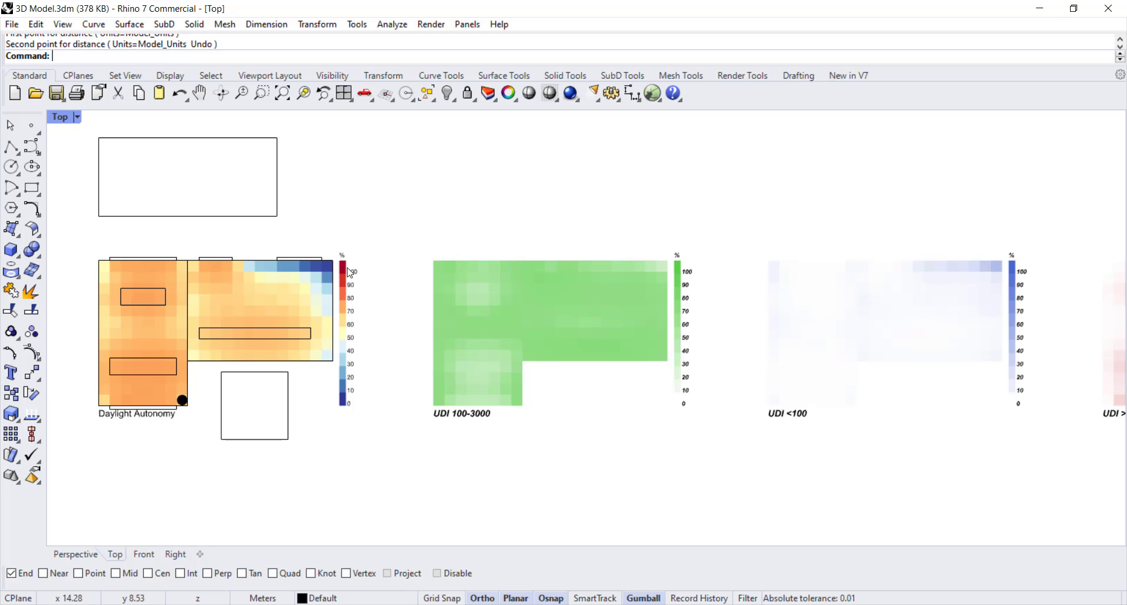
Step: Examine the hourly annual illuminance plot above the grids, including its month and hour axes and lux legend
scroll(353, 307, "down", 3)
right_click_drag(473, 192, 473, 496)
scroll(422, 382, "up", 5)
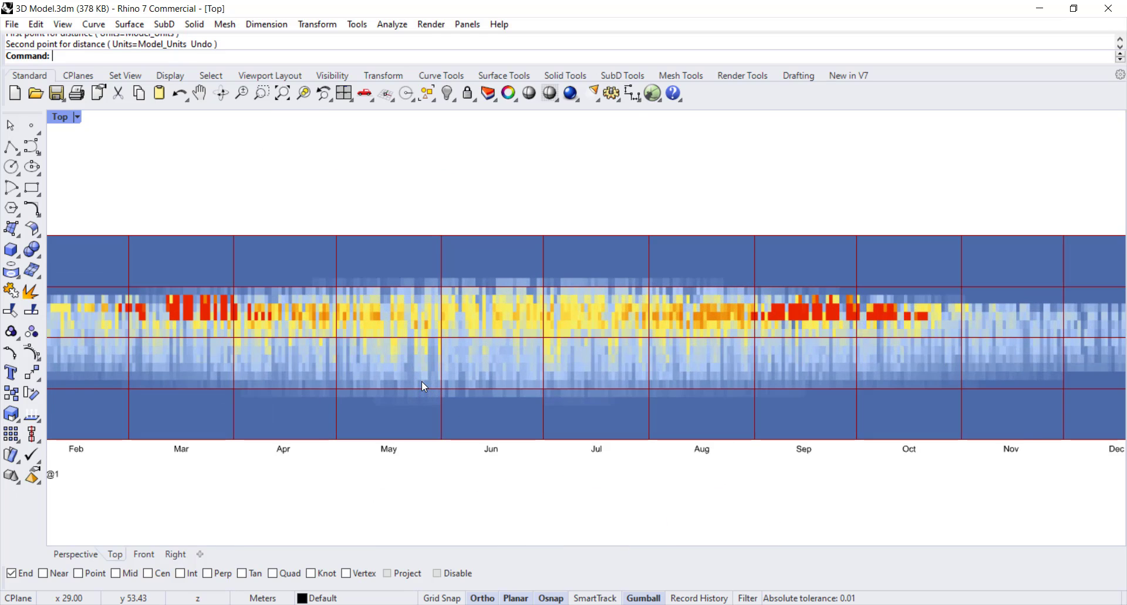
right_click_drag(421, 379, 487, 372)
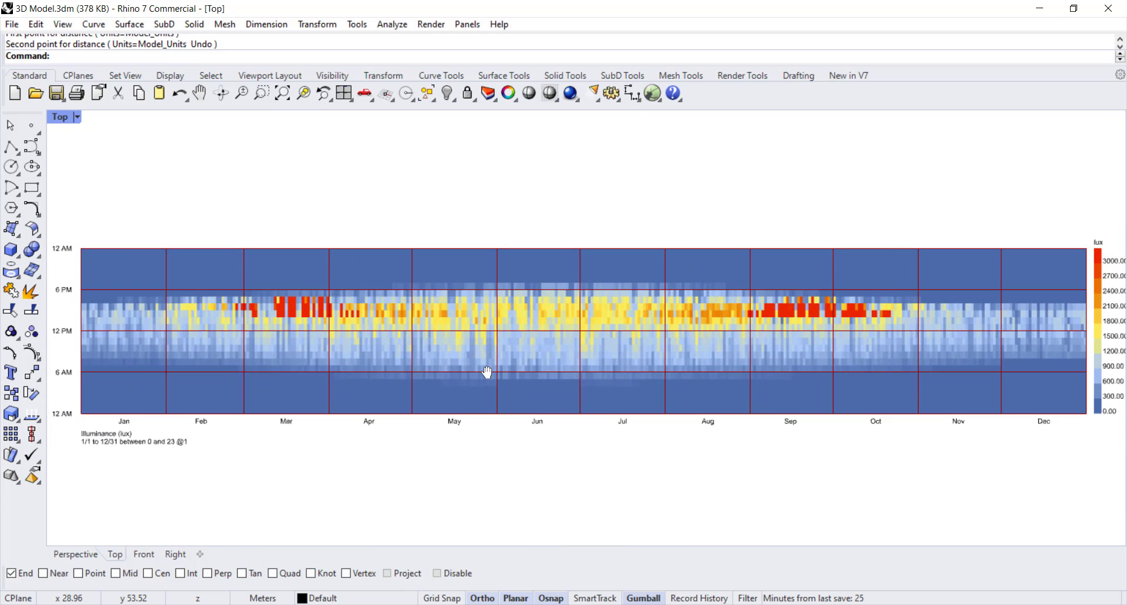